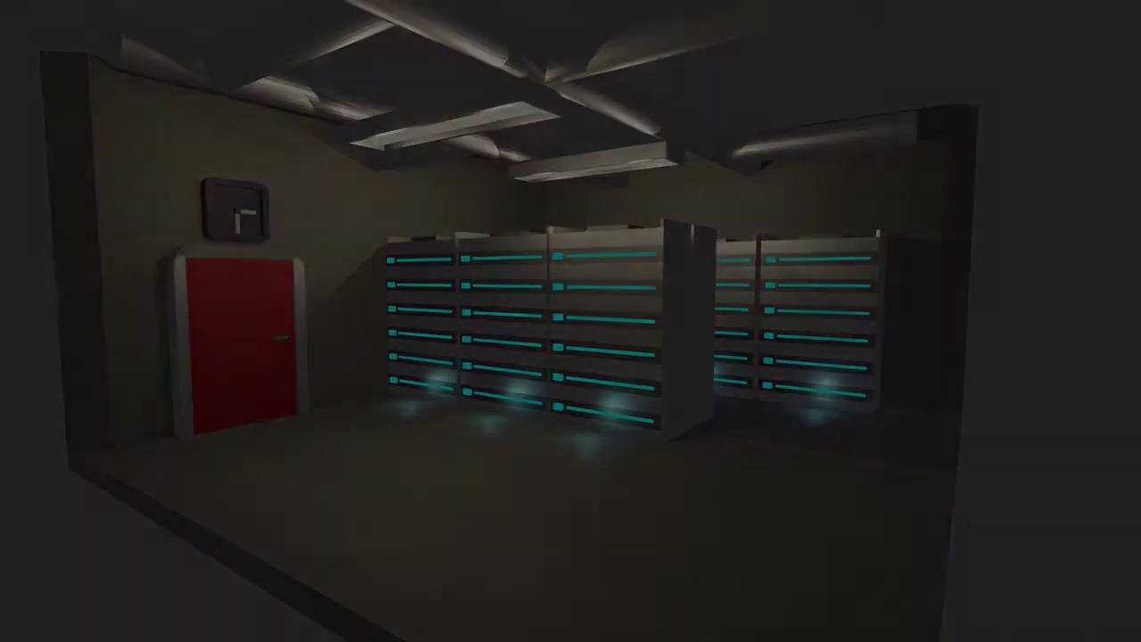
- From the side view, scale the cube along Z into a flat slab
key("KP_3")
key("s")
key("z")
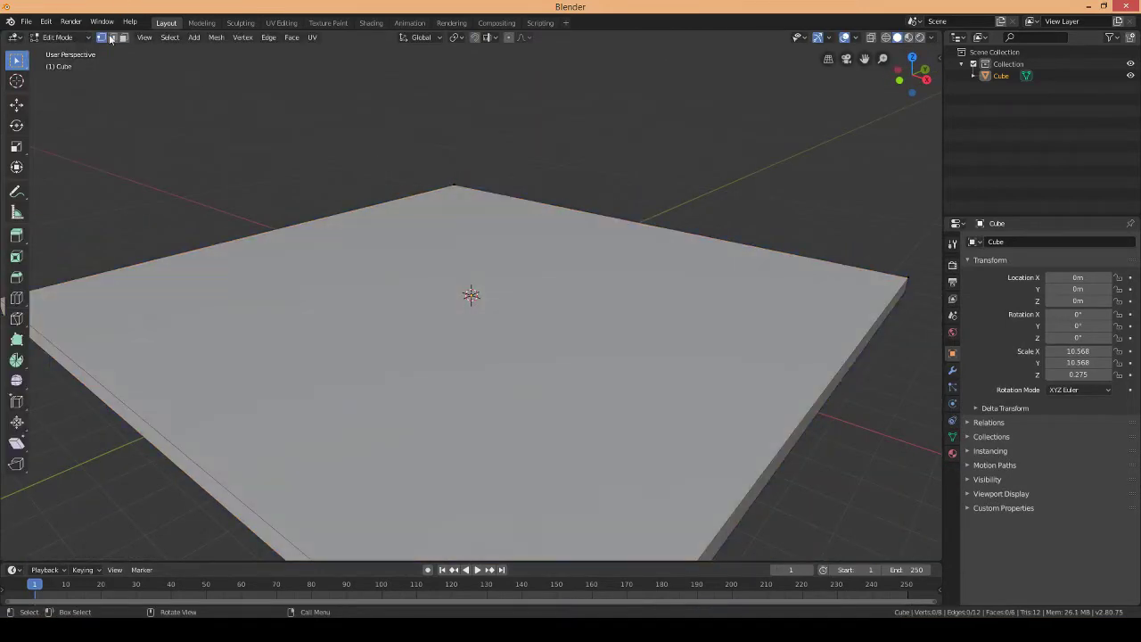
- Inset the slab's top face and extrude the border ring upward as walls
left_click(123, 36)
scroll(484, 400, "down", 3)
left_click(484, 400)
key("i")
left_click(644, 295)
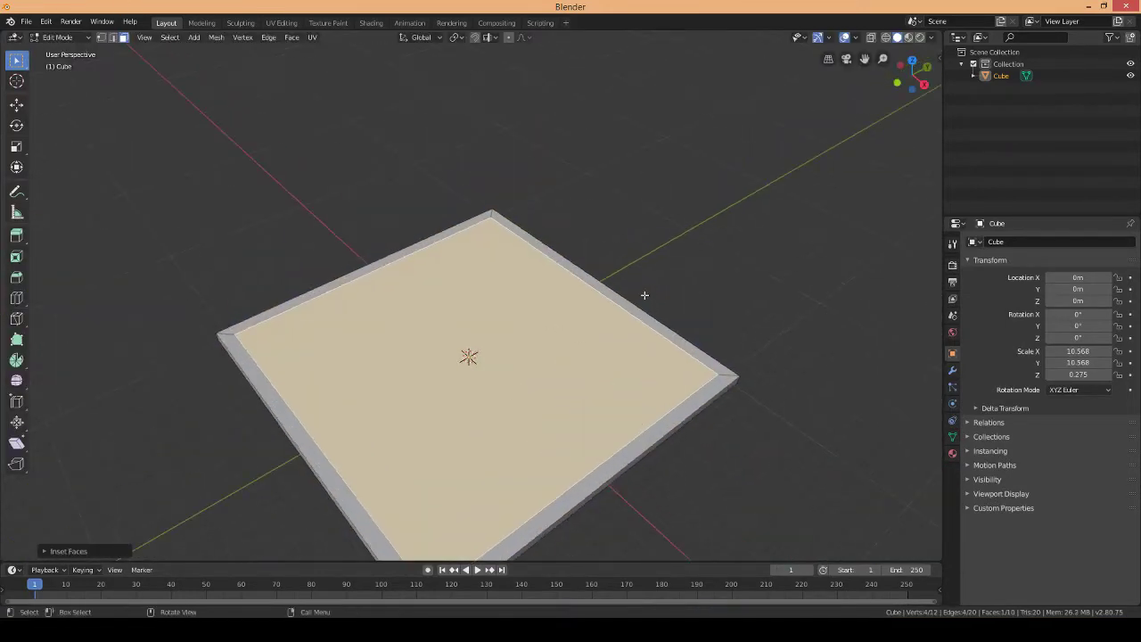
middle_click_drag(644, 295, 398, 259)
key("e")
- Back in object mode, add a new cube mesh inside the room
key("Tab")
key("shift+a")
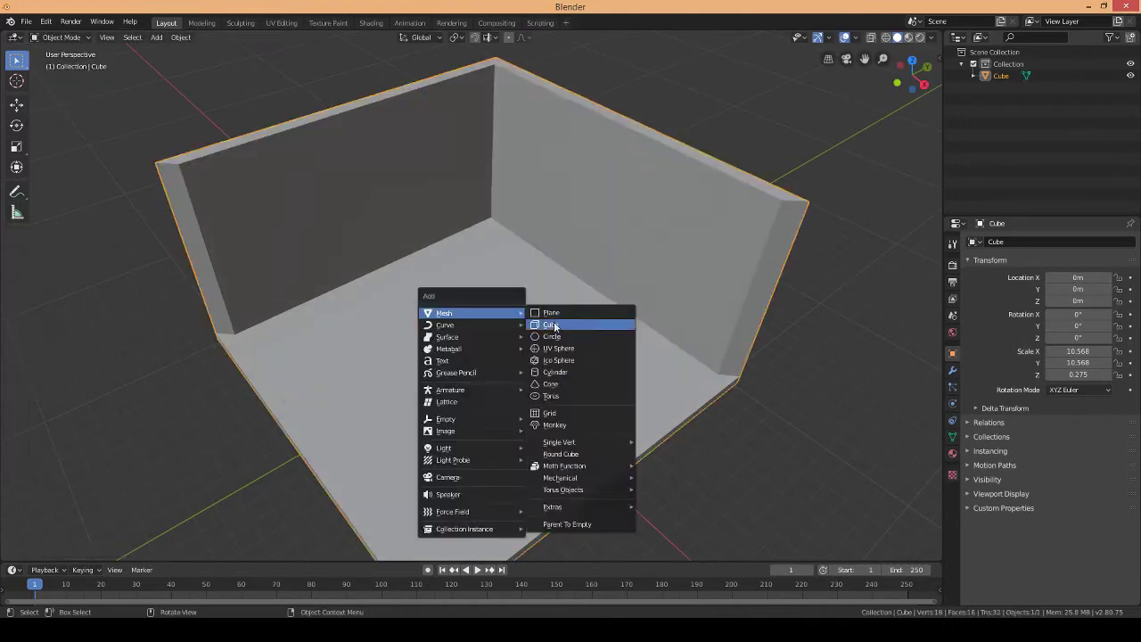
left_click(554, 321)
- Scale the new cube along X to size the rack cabinet
key("s")
key("x")
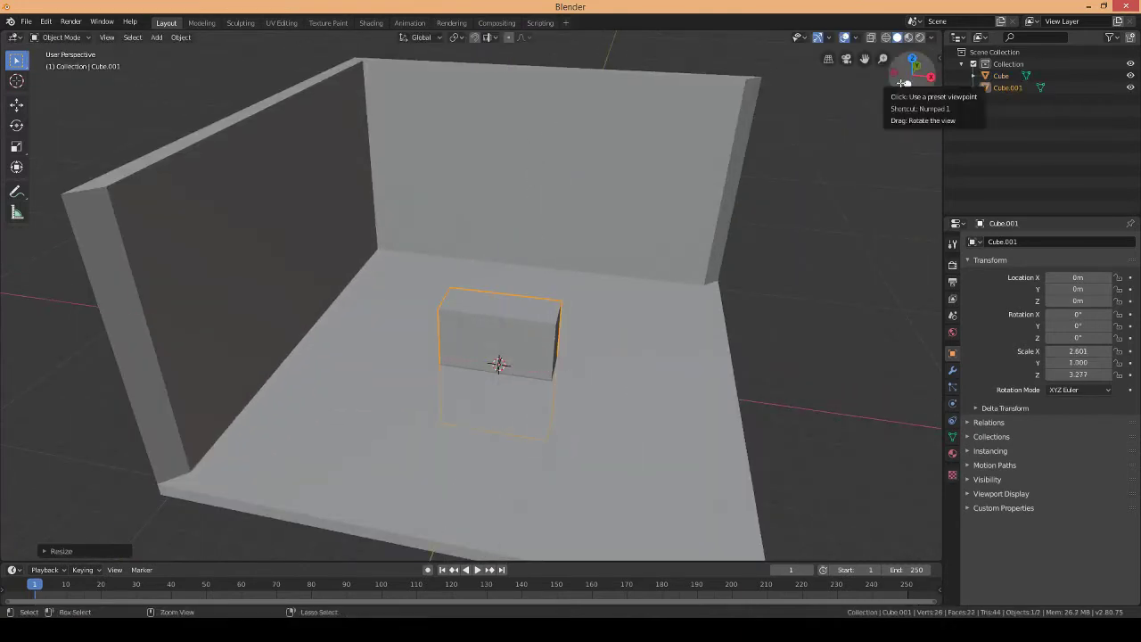
key("ctrl+z")
left_click(903, 83)
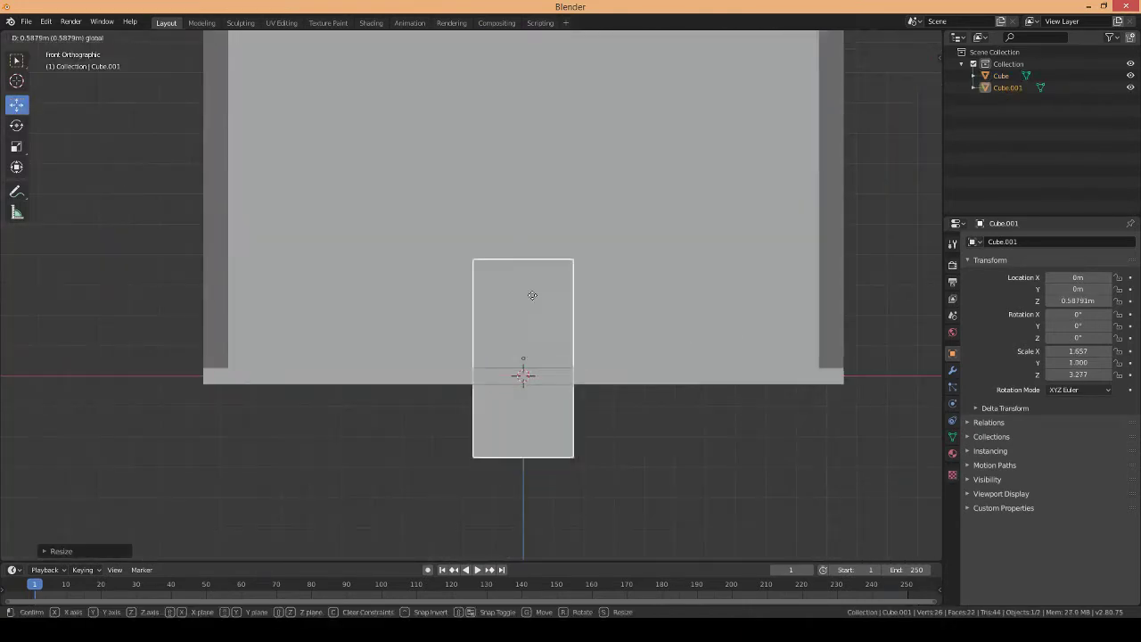
mouse_move(655, 241)
middle_mouse_down()
mouse_move(492, 311)
mouse_move(524, 313)
mouse_move(470, 277)
middle_mouse_up()
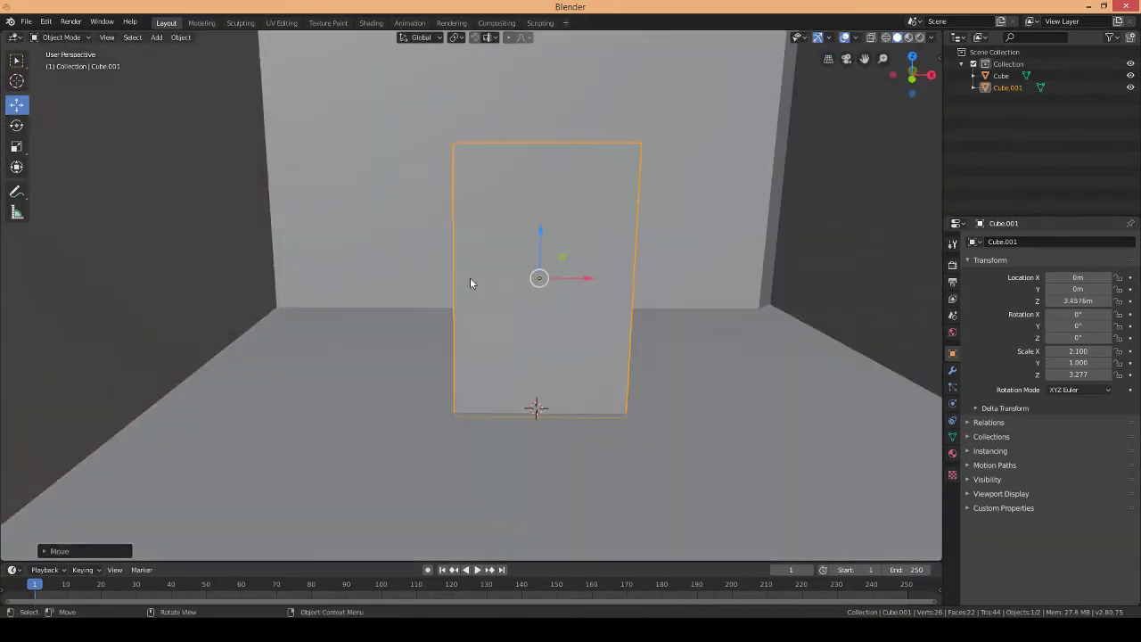
- Add horizontal loop cuts across the box to divide it into drawer rows
left_click(57, 36)
left_click(80, 52)
left_click(112, 37)
key("KP_1")
key("ctrl+r")
left_click(540, 305)
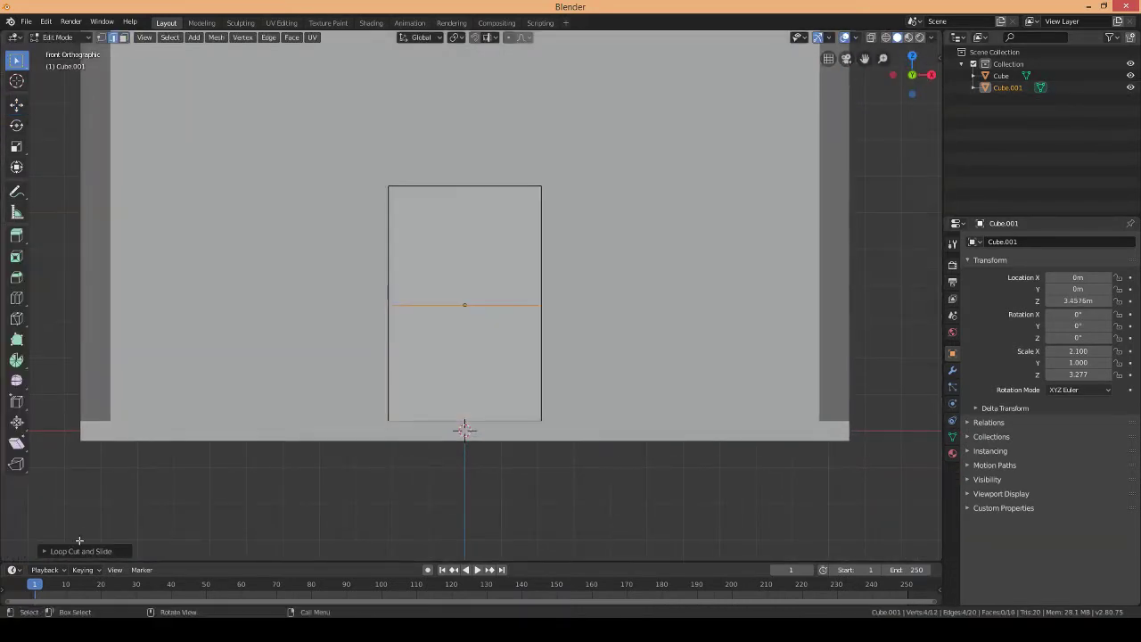
left_click(81, 438)
double_click(166, 456)
- Select alternate horizontal face rows and inset them
left_click(125, 37)
left_click(437, 214)
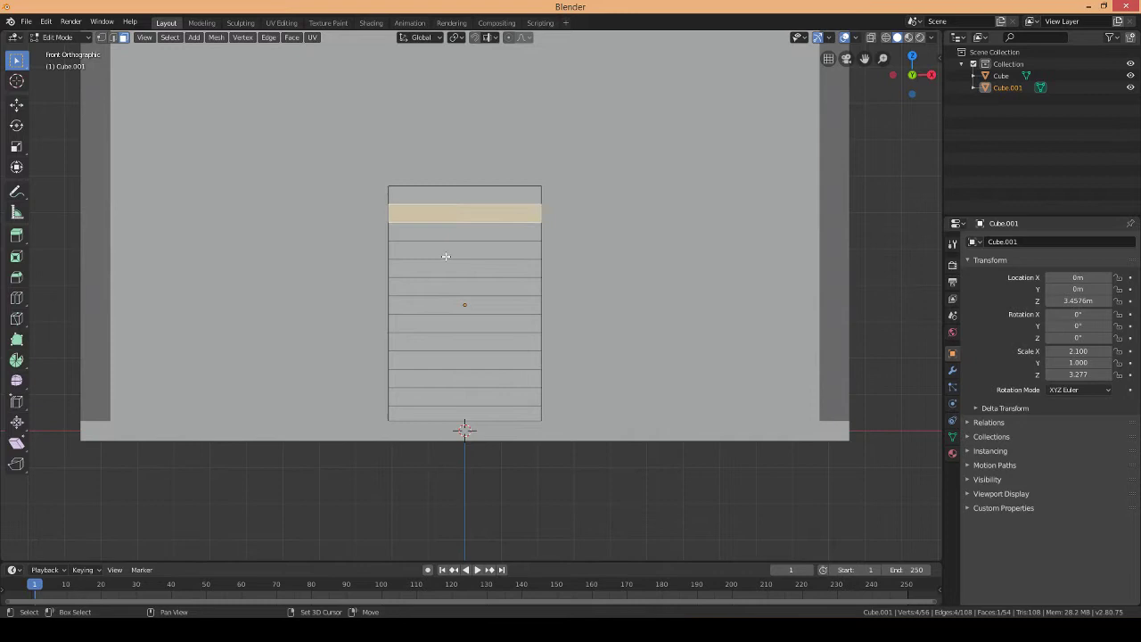
left_click(418, 359, "shift")
left_click(418, 396, "shift")
scroll(418, 395, "up", 3)
key("i")
left_click(495, 338)
- Narrow the inset faces along X, move them to the left end, and extrude them
key("s")
key("x")
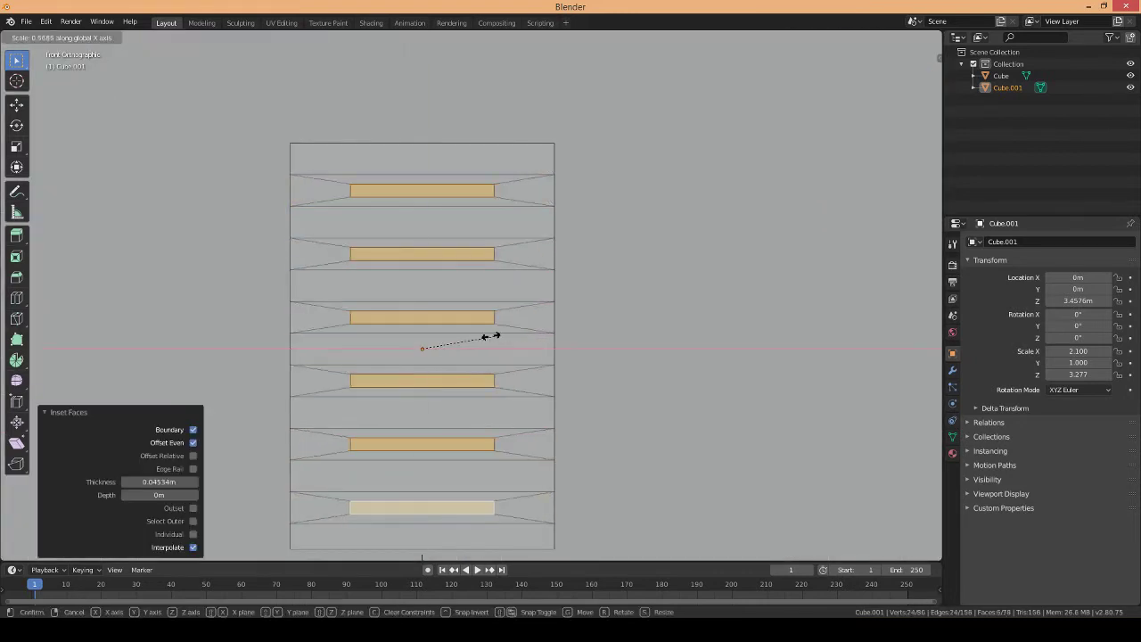
left_click(430, 347)
key("g")
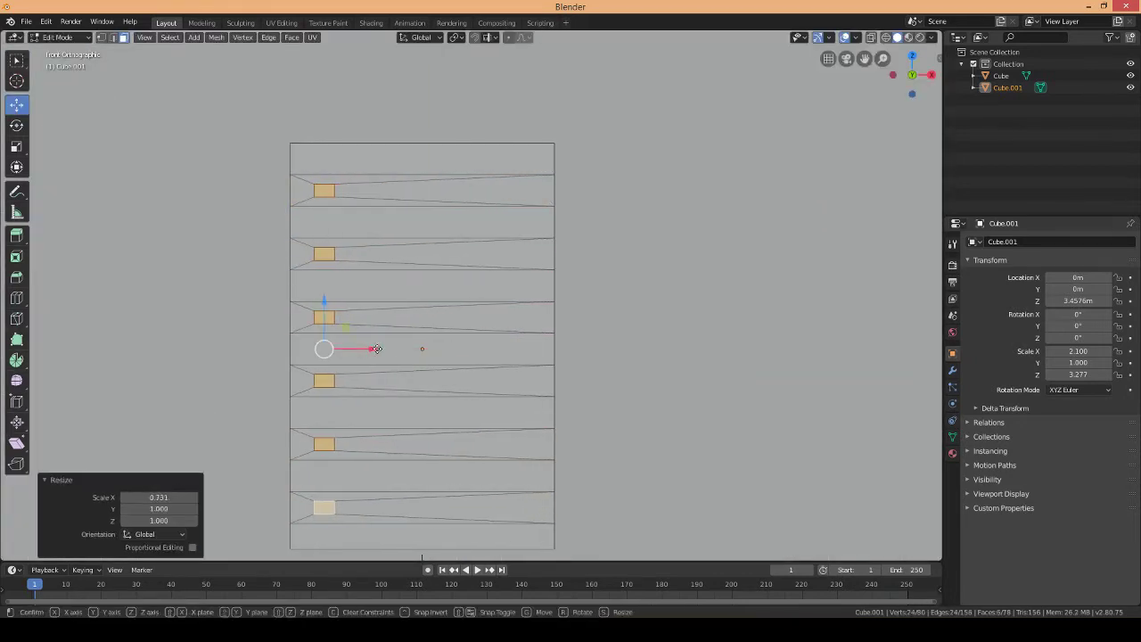
left_click(374, 349)
middle_click_drag(374, 348, 499, 375)
key("e")
left_click(395, 330)
key("KP_1")
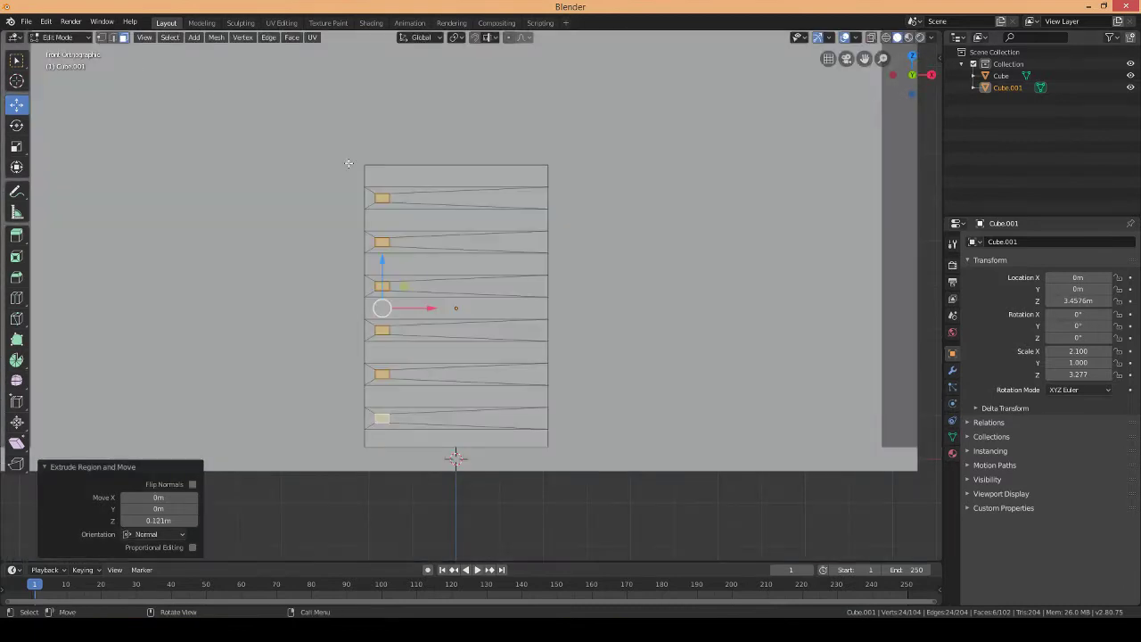
- Select the tapered face rows, try merging them, then deselect all
scroll(348, 163, "up", 3)
left_click(332, 114)
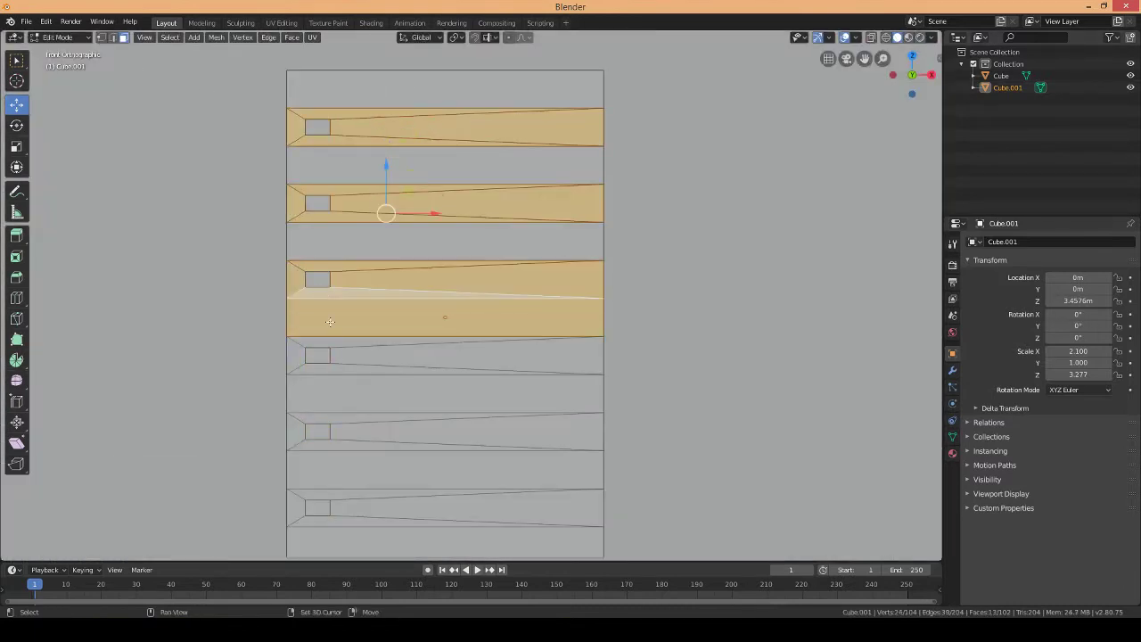
left_click(323, 357, "shift")
left_click(322, 432, "shift")
middle_click_drag(331, 507, 316, 427, "shift")
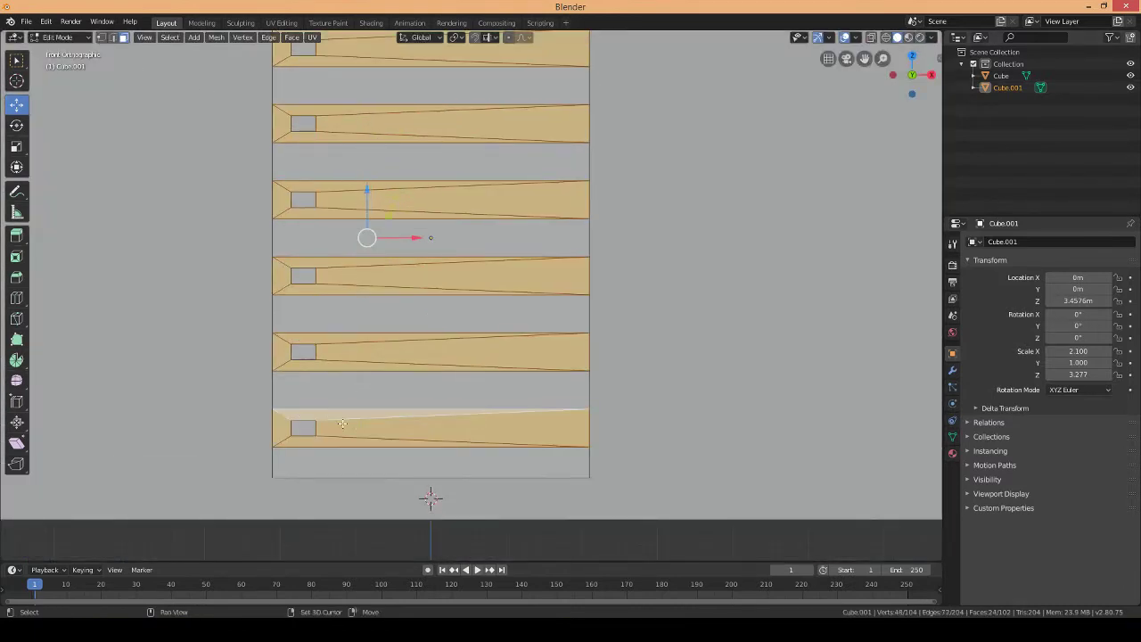
right_click(342, 424)
left_click(329, 603)
key("alt+a")
- Select the drawer face rows and inset each row individually
middle_click_drag(387, 367, 107, 42)
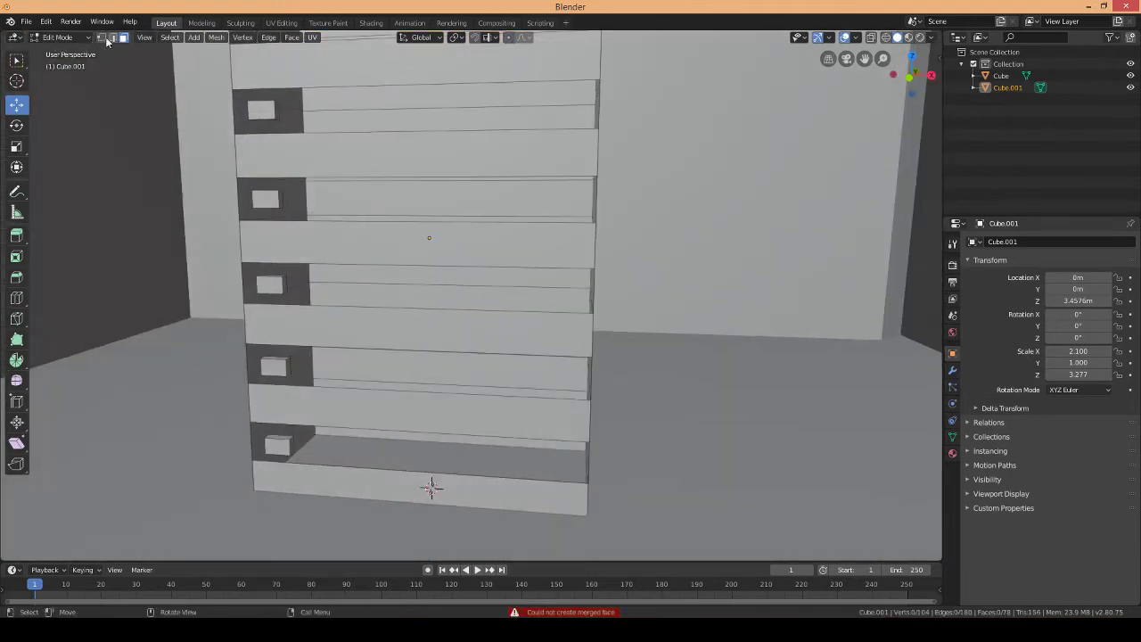
left_click(253, 383)
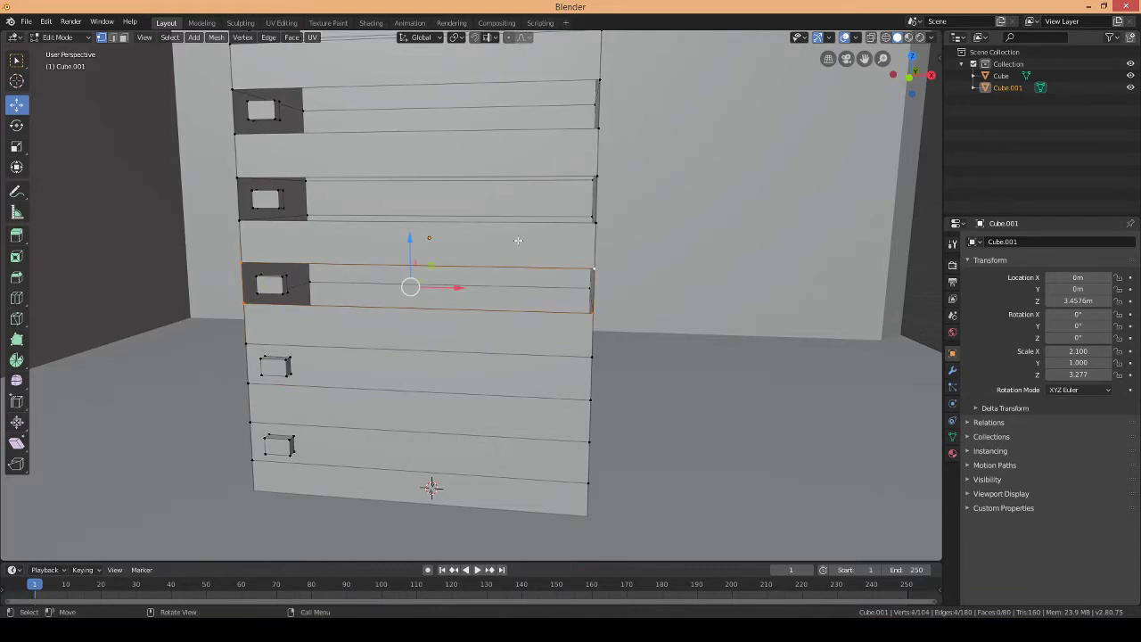
middle_click_drag(606, 165, 607, 193, "shift")
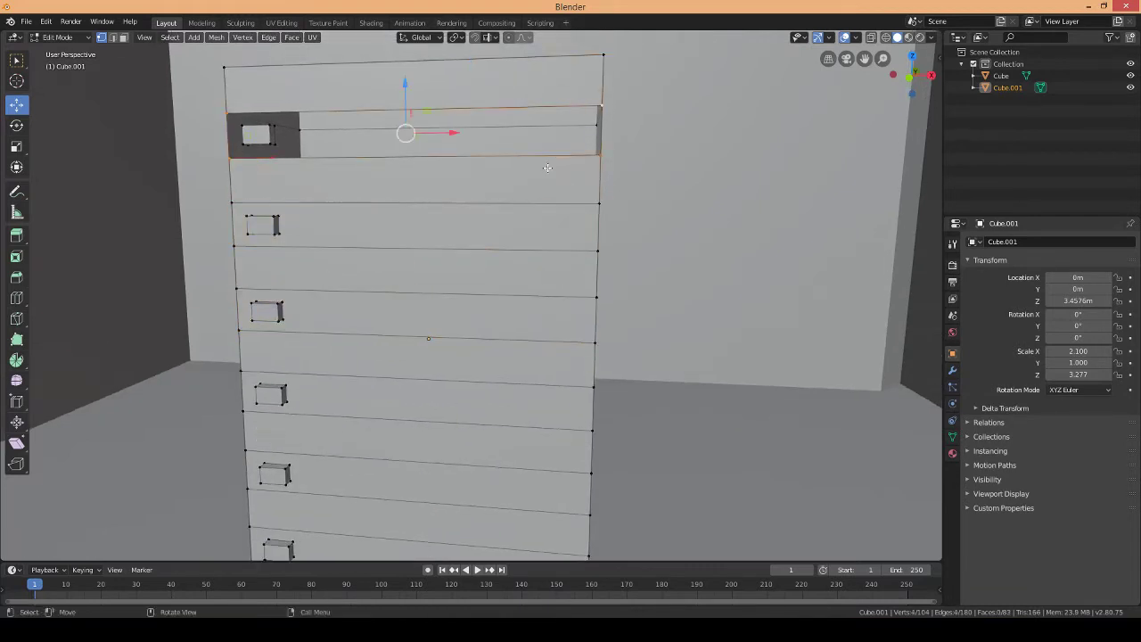
left_click(410, 227, "shift")
key("ctrl+shift+KP_Add")
key("ctrl+shift+KP_Add")
key("ctrl+shift+KP_Add")
key("KP_1")
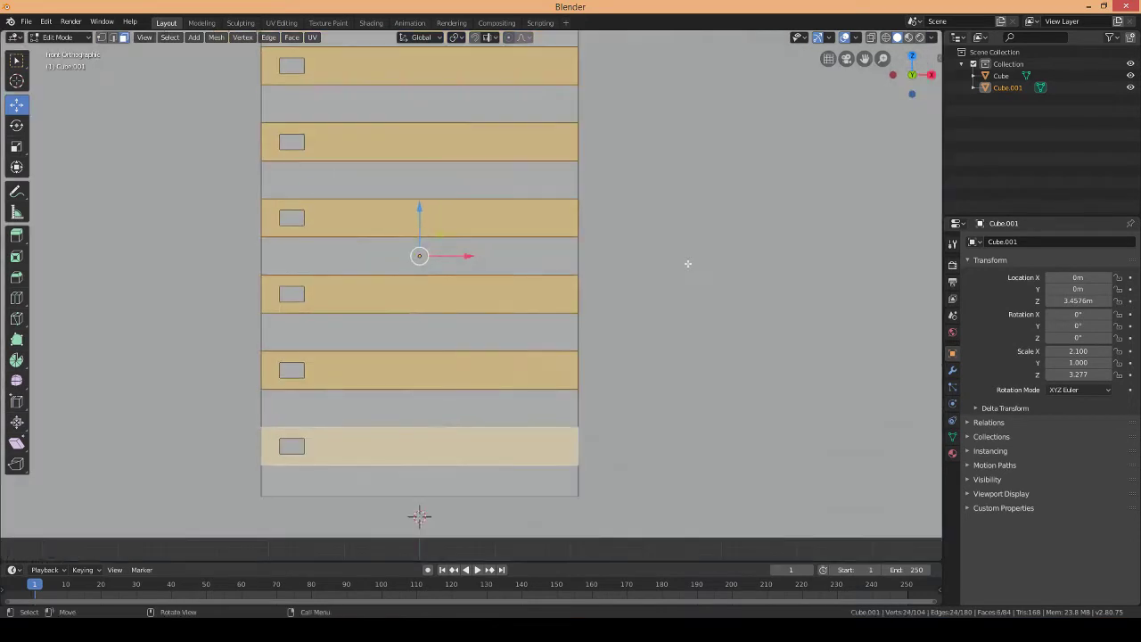
key("i")
left_click(677, 265)
- Adjust the strips' width and position along X, and set the pivot to Individual Origins
key("s")
key("x")
left_click(598, 262)
key("g")
key("x")
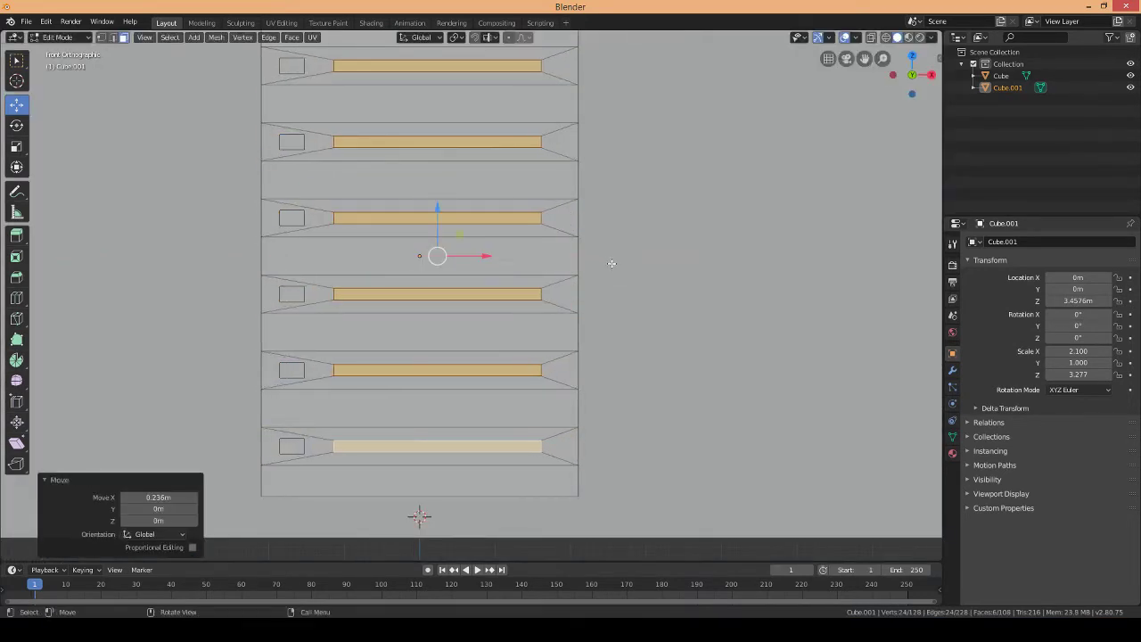
key("s")
key("x")
left_click(455, 471)
left_click(455, 37)
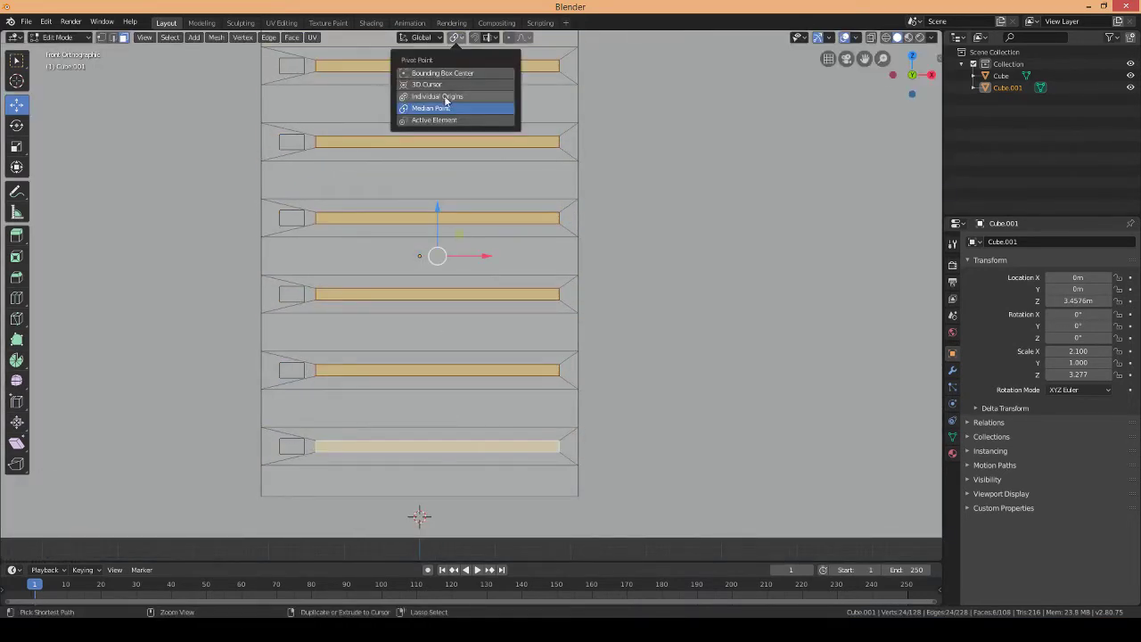
- Scale the strips along Z into thin horizontal bands and deselect everything
key("KP_5")
key("s")
key("z")
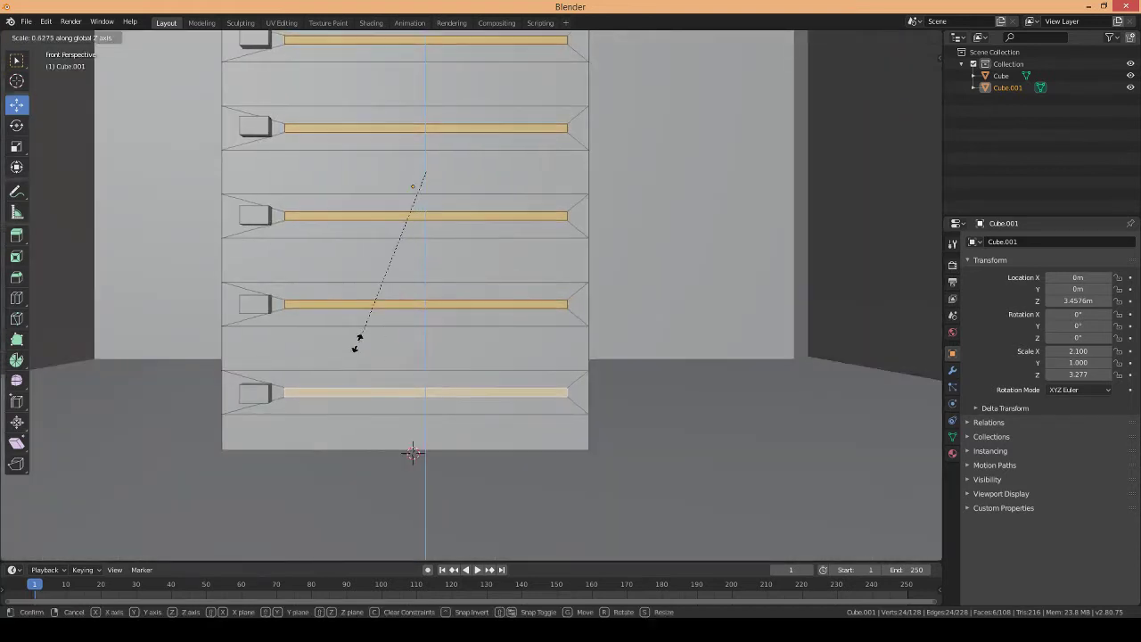
left_click(355, 347)
key("alt+a")
middle_click_drag(419, 268, 482, 214)
- Inset the cabinet's top face and extrude it downward, leaving a raised rim
left_click(65, 53)
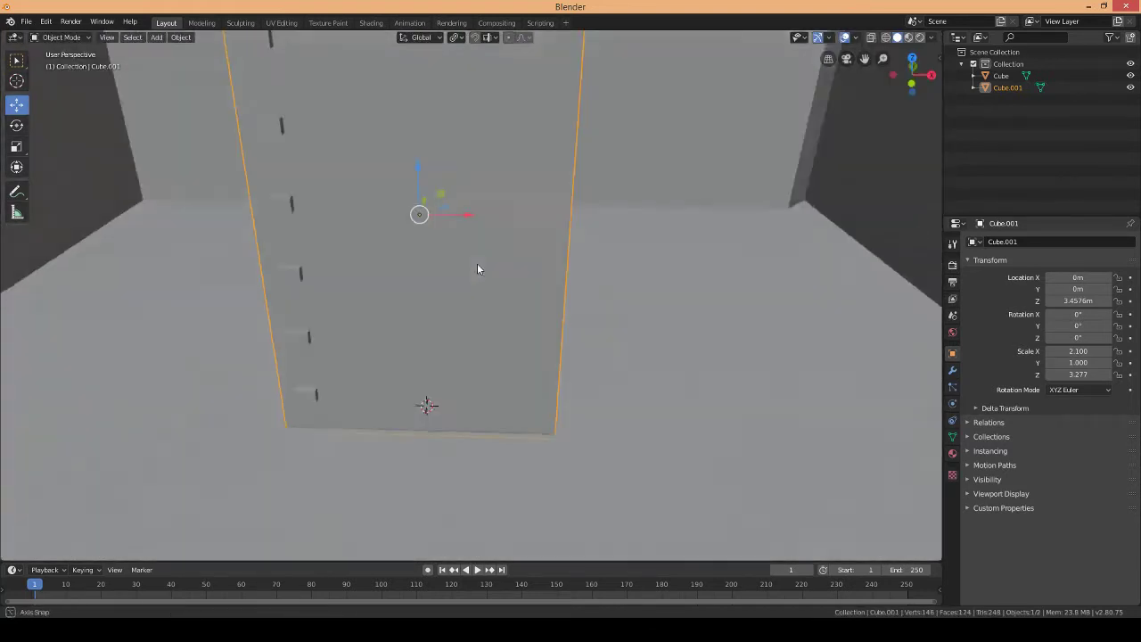
middle_click_drag(477, 263, 531, 294)
left_click(58, 37)
left_click(59, 64)
left_click(401, 153)
mouse_move(401, 153)
middle_mouse_down()
mouse_move(612, 246)
mouse_move(437, 420)
middle_mouse_up()
left_click(600, 249)
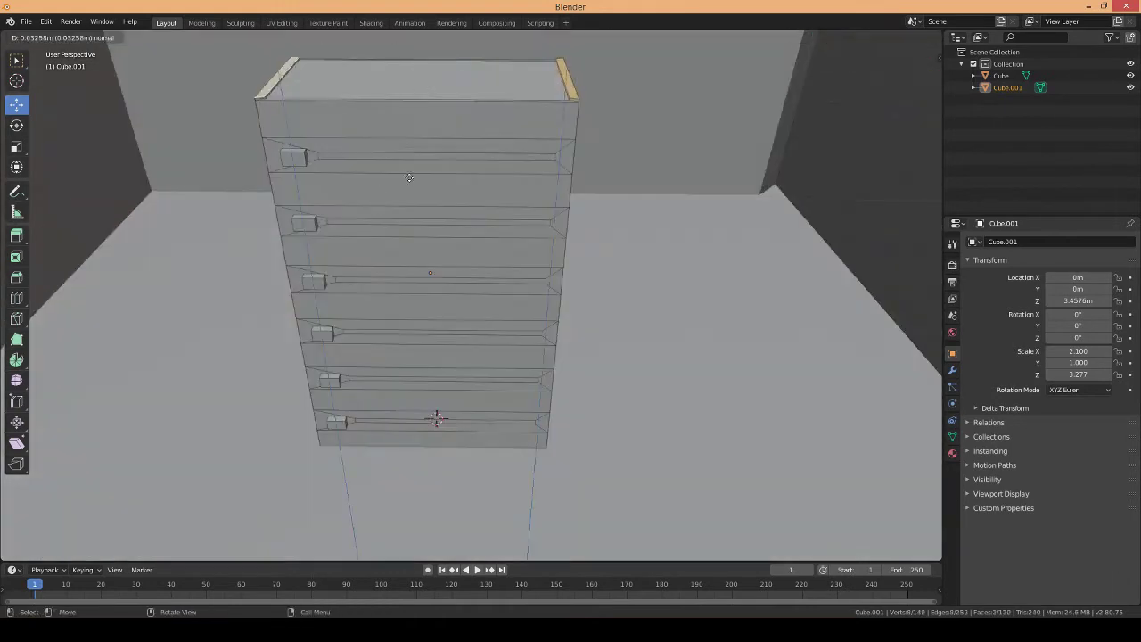
key("e")
left_click(437, 461)
- Inset the recessed top face again and extrude it up as a small raised block
key("i")
left_click(484, 178)
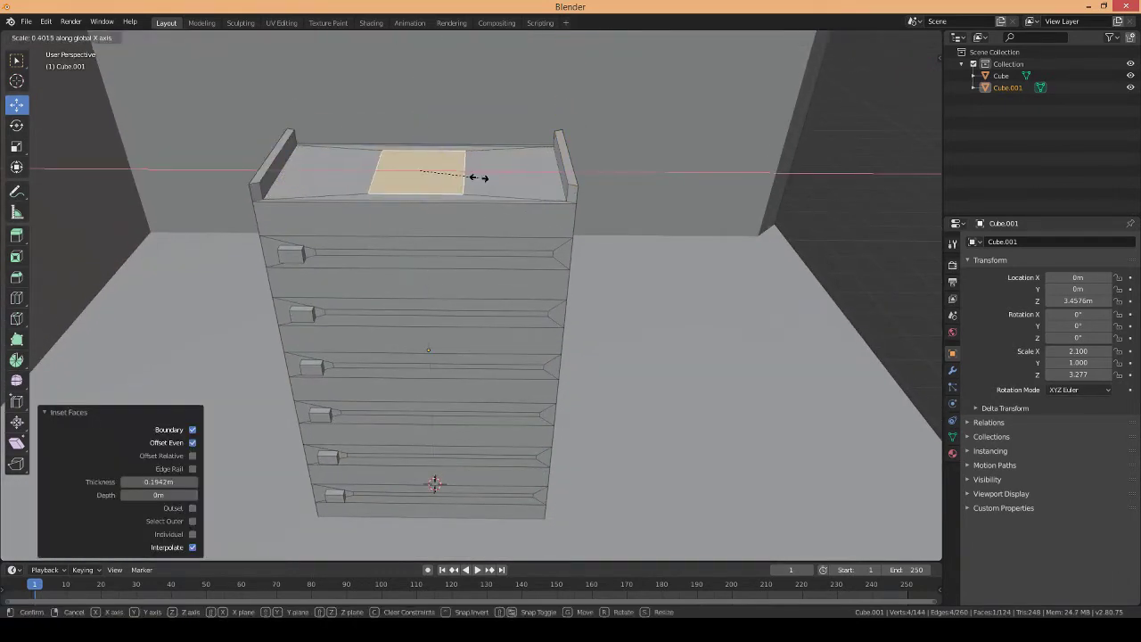
key("e")
left_click(491, 183)
middle_click_drag(491, 183, 443, 268)
- Return to object mode and move the cabinet 8.84 m along Y
key("Tab")
middle_click_drag(383, 205, 423, 234)
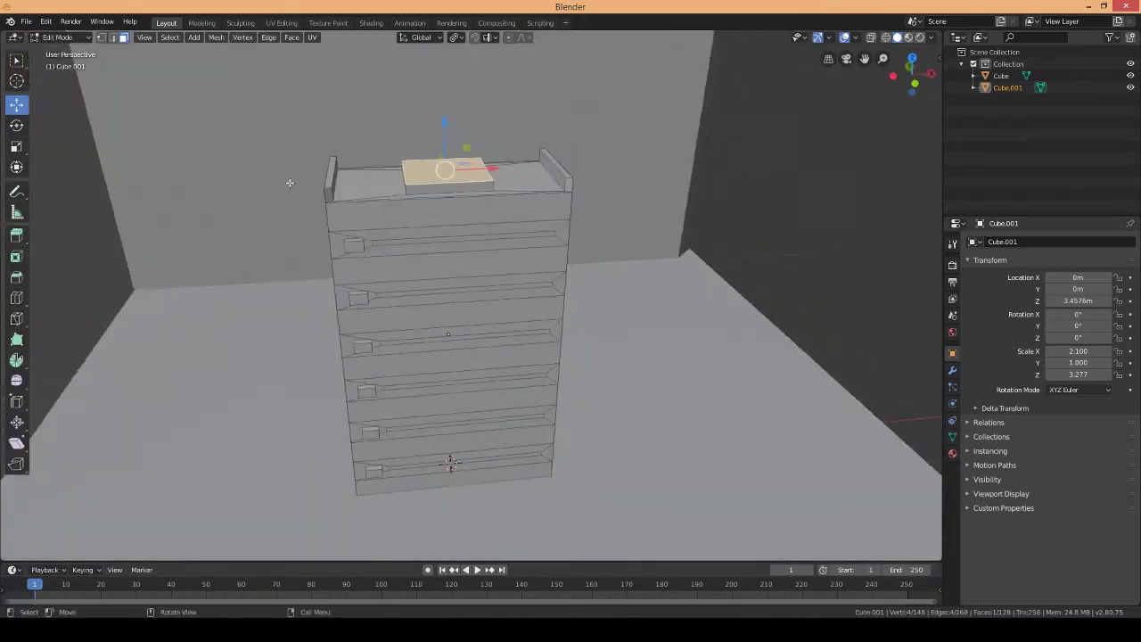
key("Tab")
- Create a new material for the cabinet and switch the viewport to material preview
key("KP_1")
left_click(952, 452)
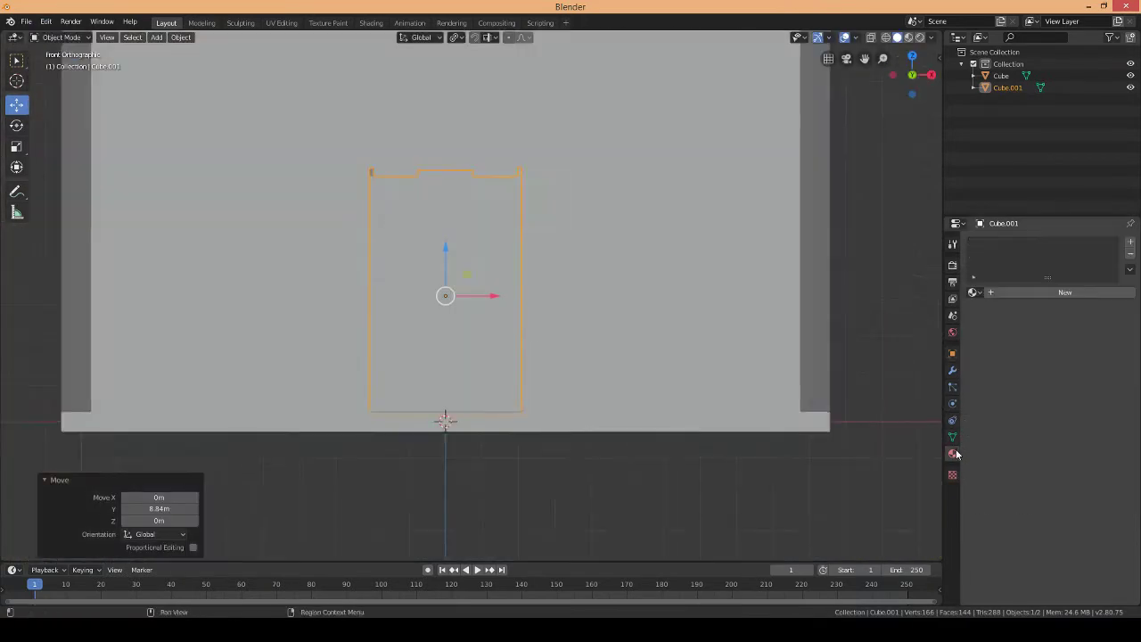
key("KP_Decimal")
left_click(1025, 292)
left_click(1088, 412)
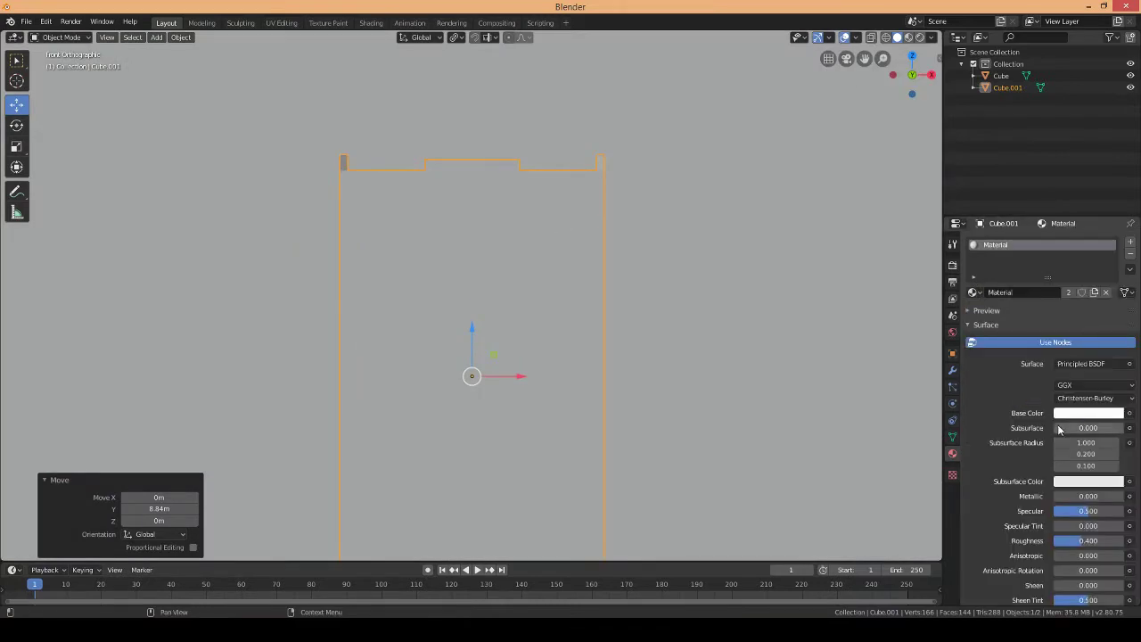
left_click(908, 36)
middle_click_drag(847, 98, 177, 141)
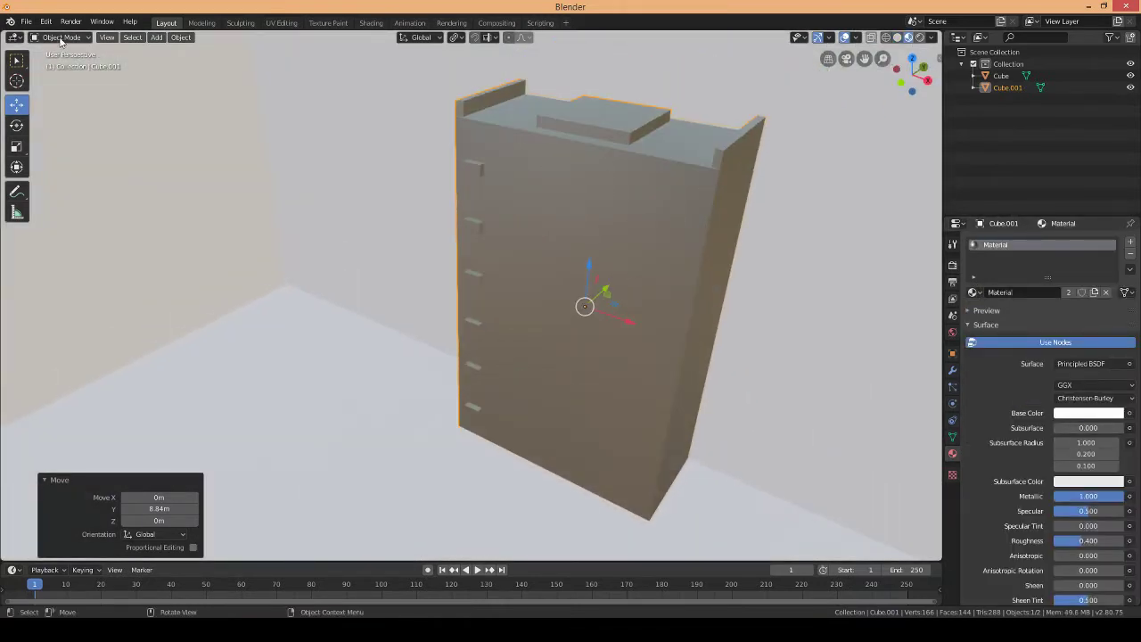
- In edit mode, add a second material slot, Material.001, with grey base colour 0.669 and Metallic 1.0
left_click(59, 65)
mouse_move(610, 155)
middle_mouse_down()
mouse_move(134, 428)
mouse_move(828, 496)
mouse_move(257, 268)
mouse_move(802, 268)
middle_mouse_up()
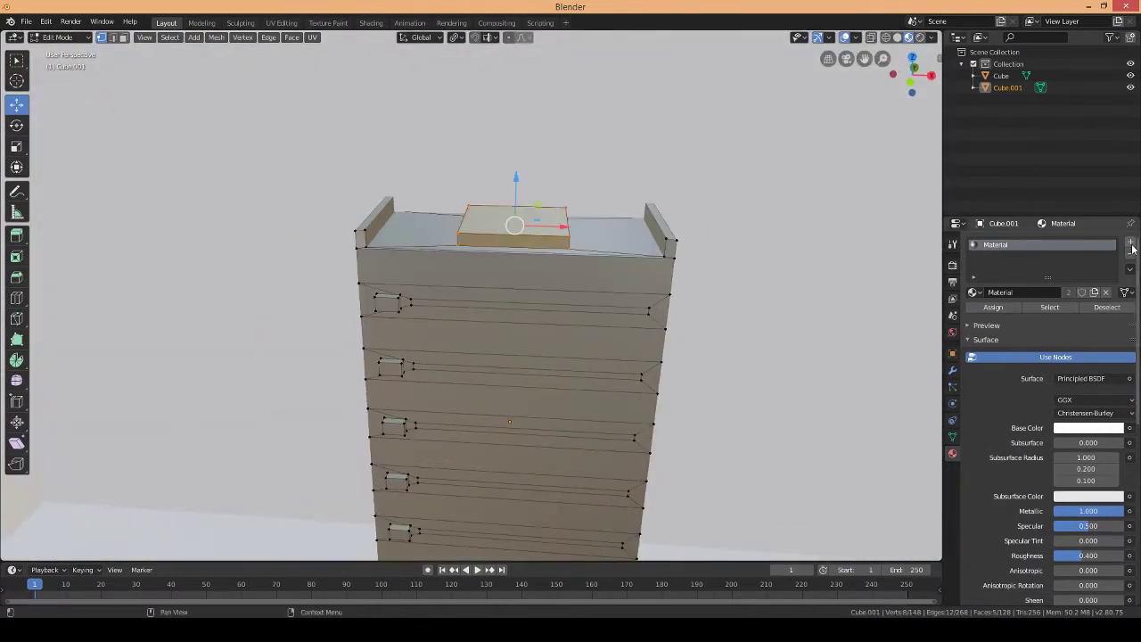
left_click(1130, 241)
left_click(1051, 315)
left_click(1087, 451)
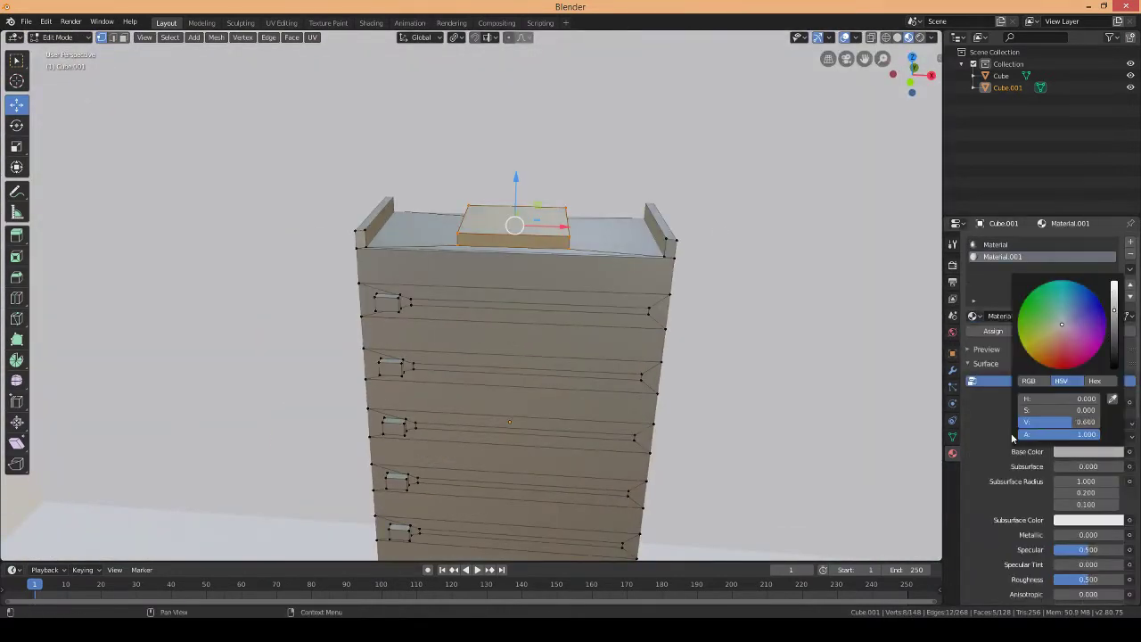
left_click_drag(1065, 533, 1123, 534)
- From the front view in face mode, select the drawer-front faces
middle_click_drag(571, 294, 535, 280)
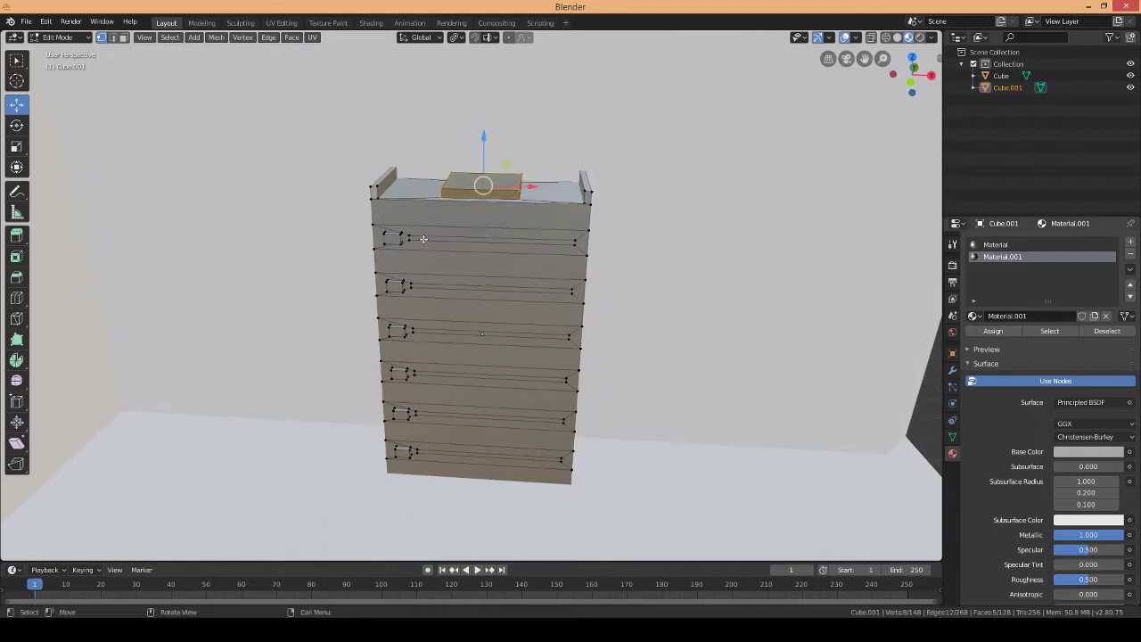
key("KP_1")
scroll(423, 238, "up", 3)
key("3")
left_click(327, 223)
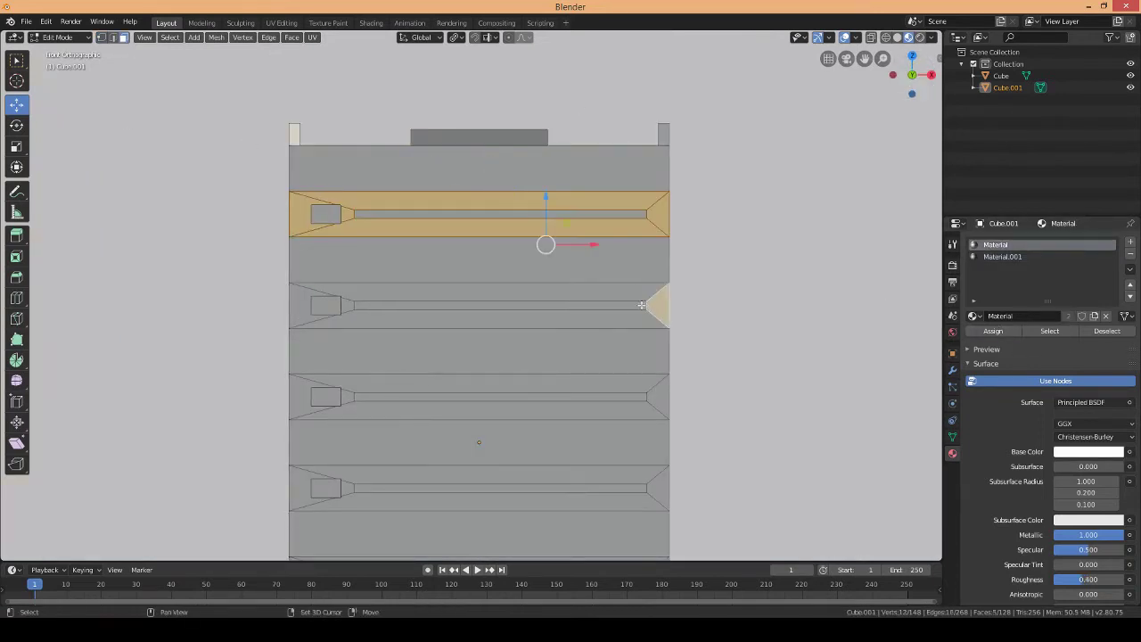
middle_click_drag(380, 329, 336, 209, "shift")
left_click(298, 290, "shift")
left_click(298, 378, "shift")
left_click(299, 404, "shift")
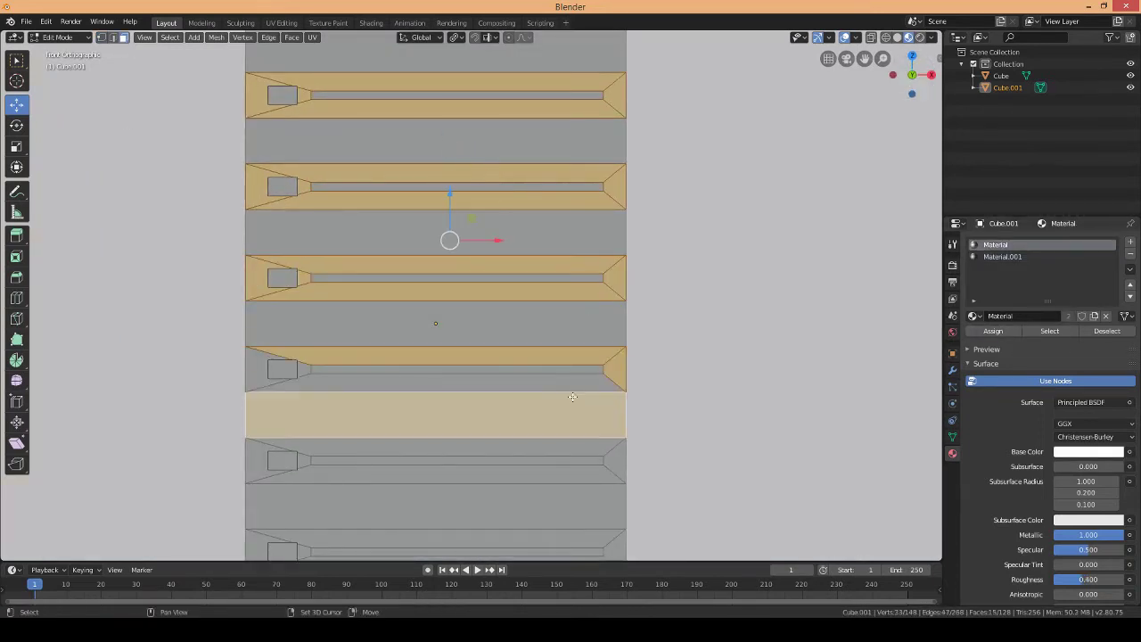
left_click(298, 404, "shift")
- Add the bottom drawer's frame faces and assign the first material to the selection
middle_click_drag(299, 405, 318, 300, "shift")
left_click(331, 294, "shift")
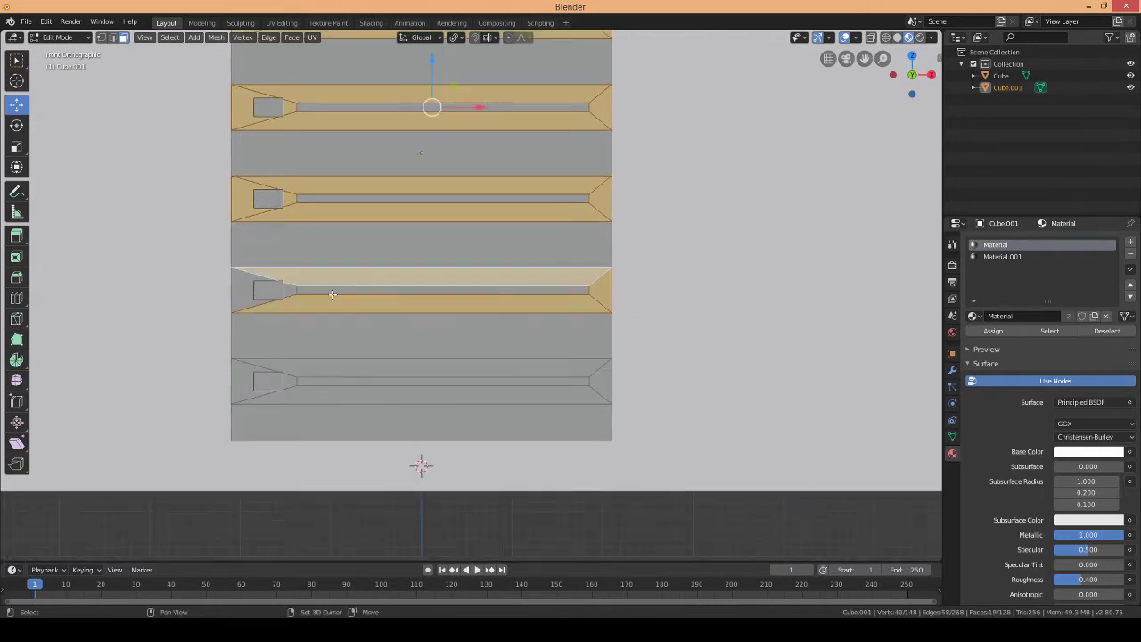
left_click(237, 389, "shift")
left_click(418, 401, "shift")
left_click(601, 382, "shift")
left_click(993, 331)
middle_click_drag(481, 294, 525, 267)
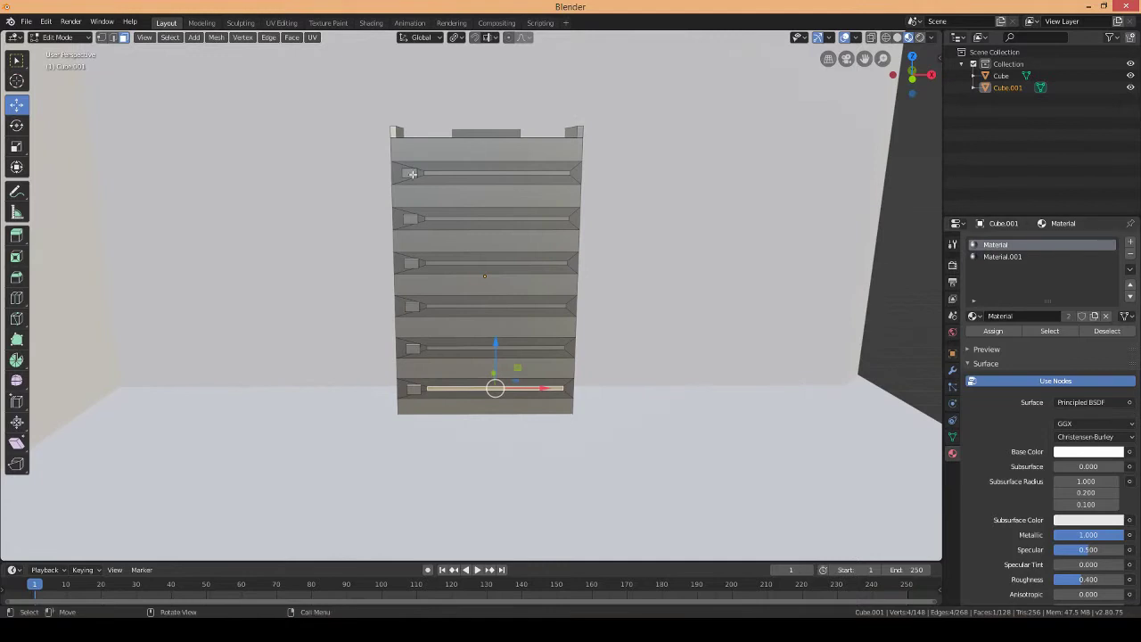
- Create a new material, Material.002, set to a cyan Emission shader
left_click(1002, 257)
left_click(1088, 450)
left_click(1034, 339)
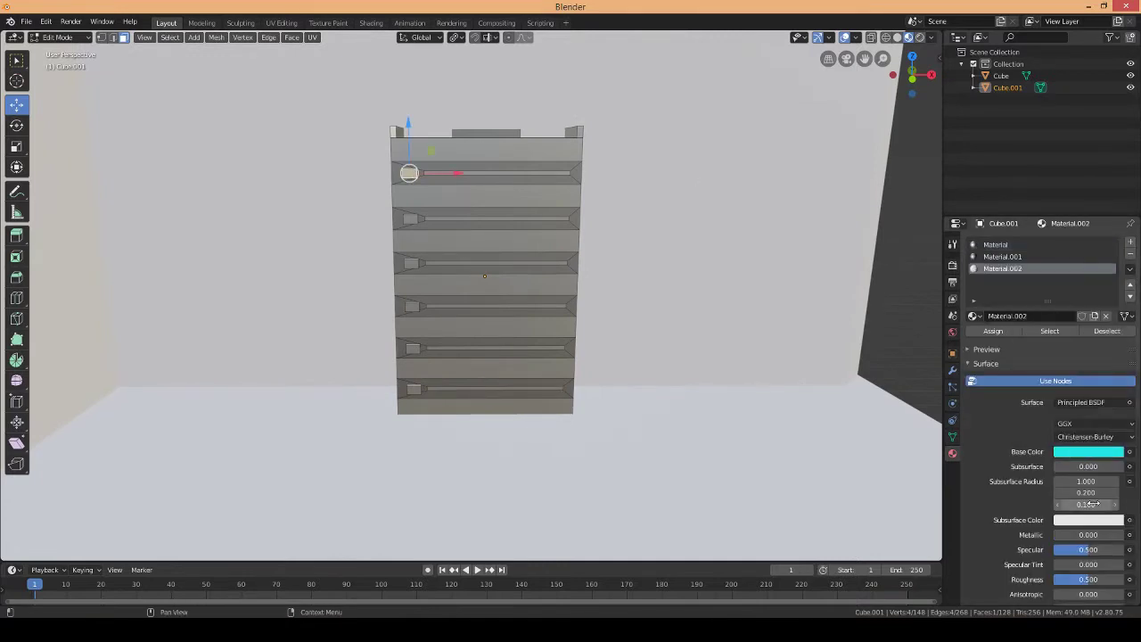
left_click(1079, 402)
left_click(984, 165)
left_click(1088, 418)
left_click(1025, 300)
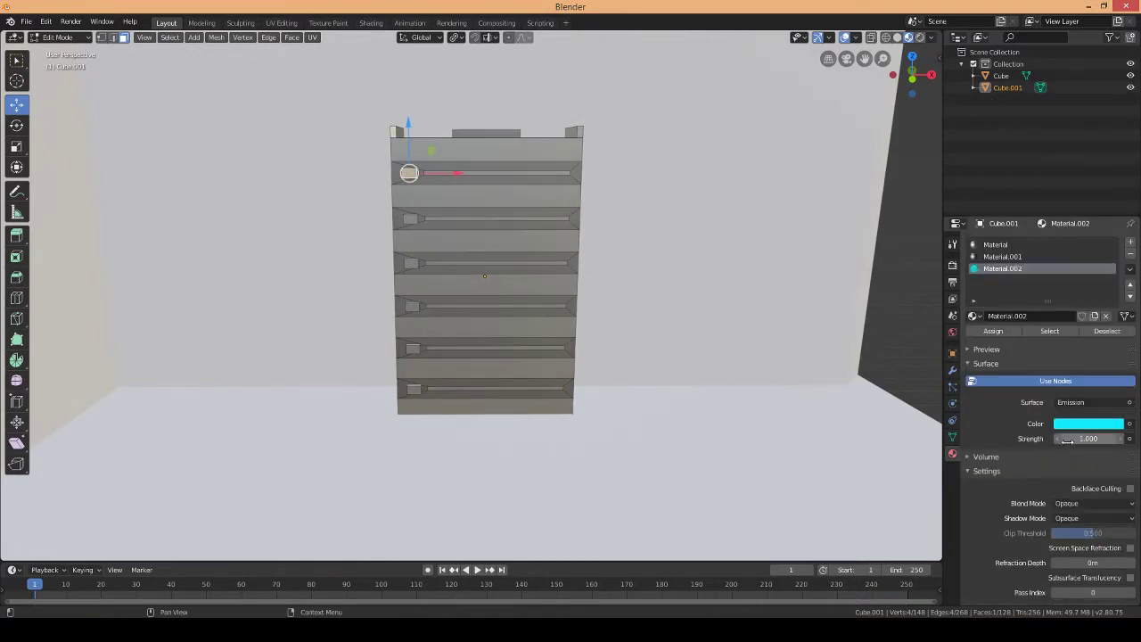
- From the front view, select the drawer indicator squares and assign the cyan emission material
middle_click_drag(445, 191, 500, 191)
key("KP_1")
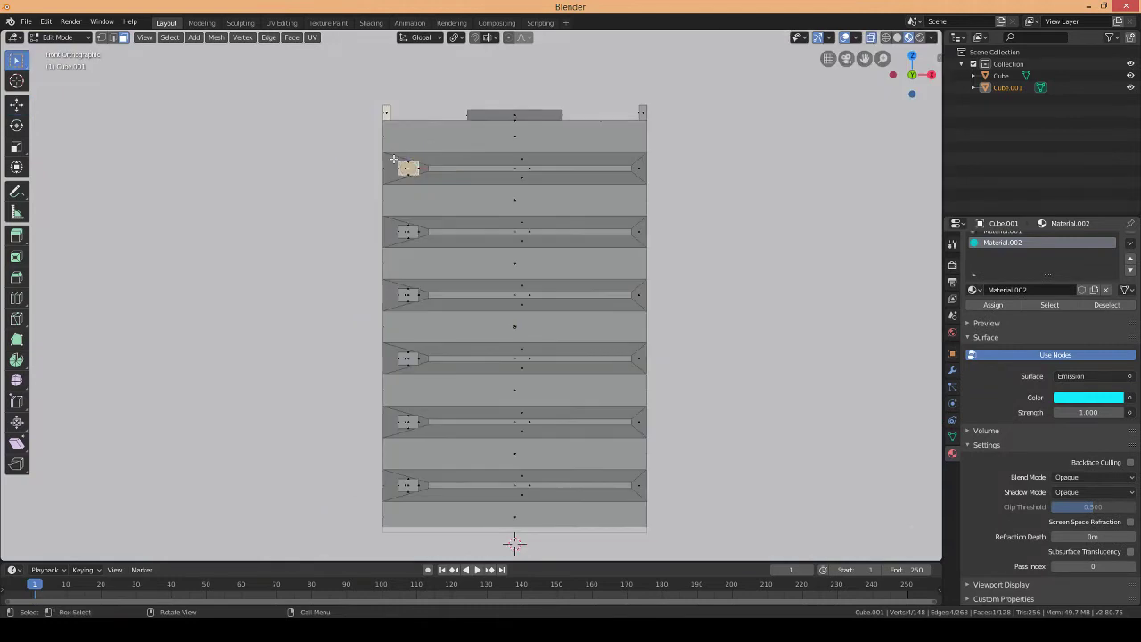
scroll(401, 171, "up", 4)
scroll(362, 170, "down", 2)
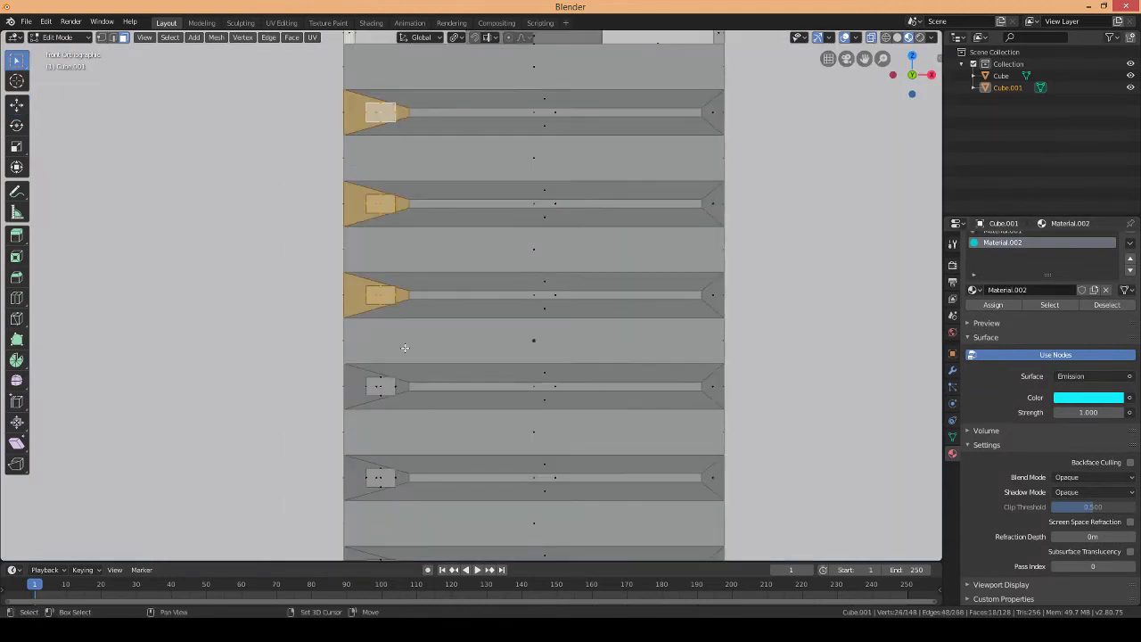
left_click(379, 386, "ctrl")
scroll(378, 445, "down", 1, "shift")
left_click(366, 434, "ctrl")
scroll(406, 279, "up", 1, "shift")
left_click_drag(363, 375, 372, 387)
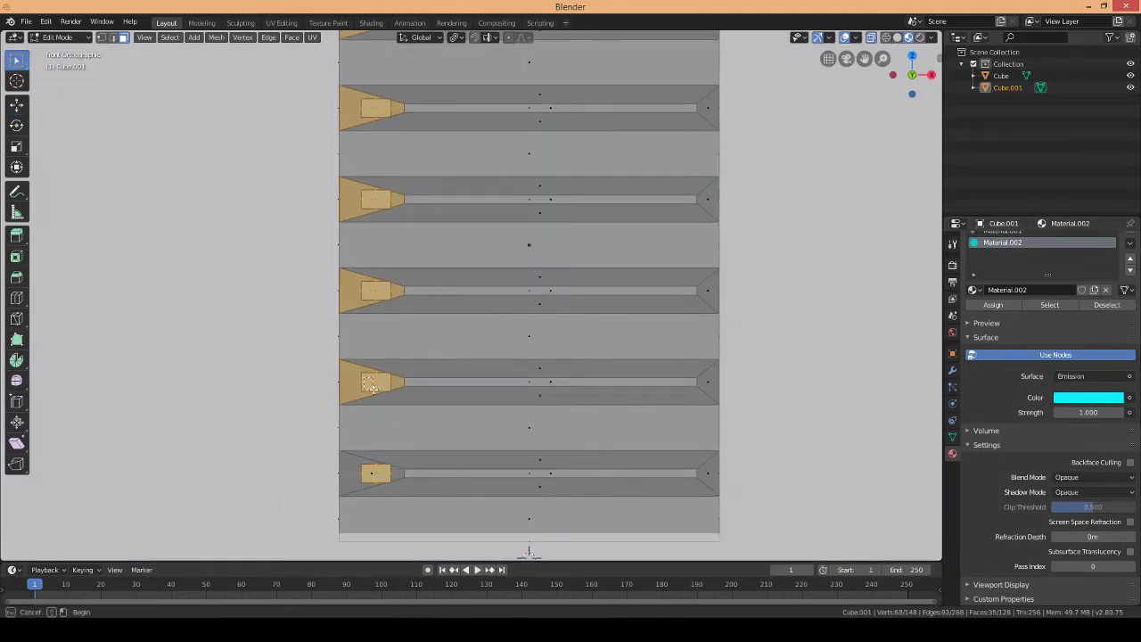
scroll(373, 296, "down", 1, "shift")
left_click_drag(372, 296, 366, 268, "ctrl")
scroll(365, 269, "up", 3, "shift")
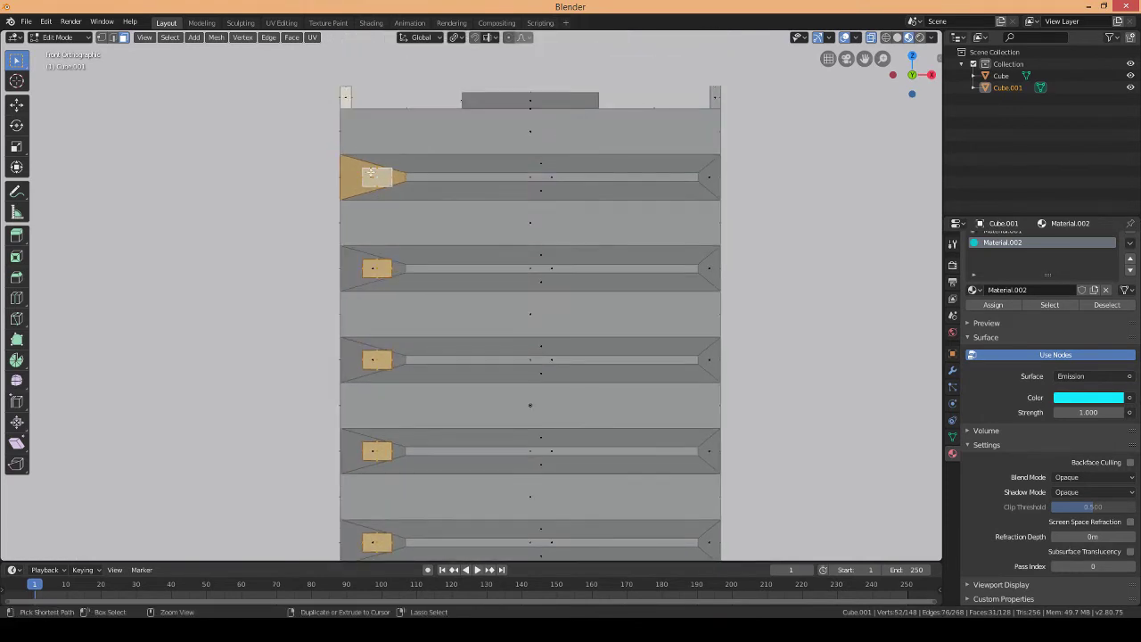
left_click(991, 308)
- Select the bottom light strip face on the cabinet
scroll(525, 196, "down", 1)
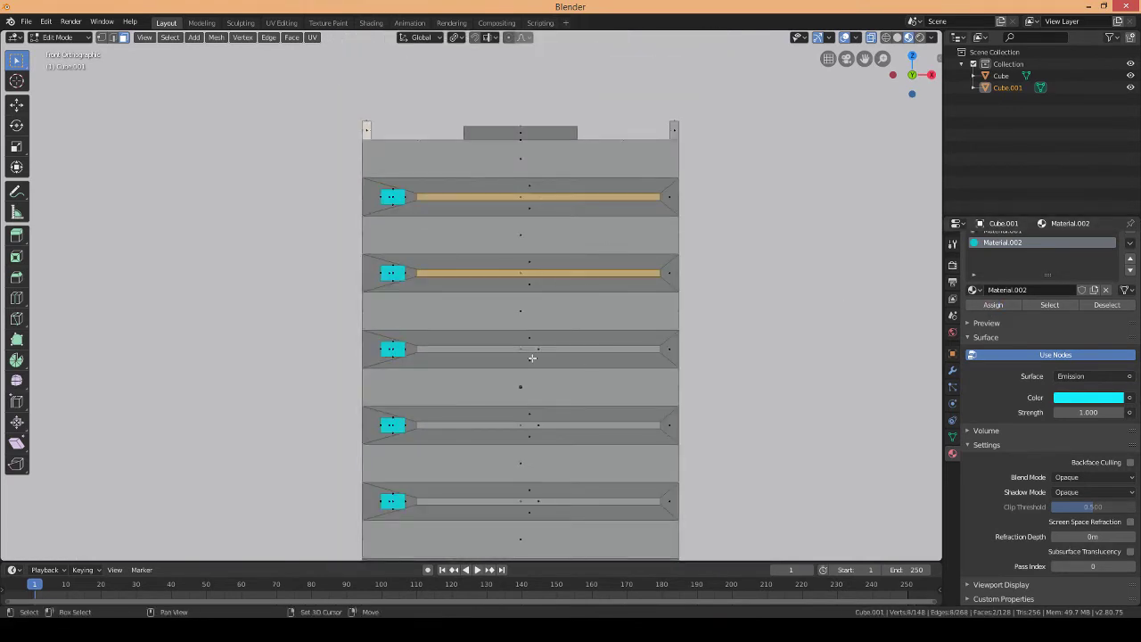
left_click(522, 502)
mouse_move(522, 503)
middle_mouse_down("shift")
mouse_move(522, 345)
mouse_move(487, 303)
mouse_move(535, 222)
middle_mouse_up("shift")
- In Object Mode, move the cabinet sideways along the X axis
key("Tab")
key("g")
key("x")
left_click(464, 267)
- Add a new cube and raise it 2.6 m along Z
key("shift+a")
left_click(631, 249)
middle_click_drag(631, 250, 662, 412)
type("gz2.6")
key("alt+z")
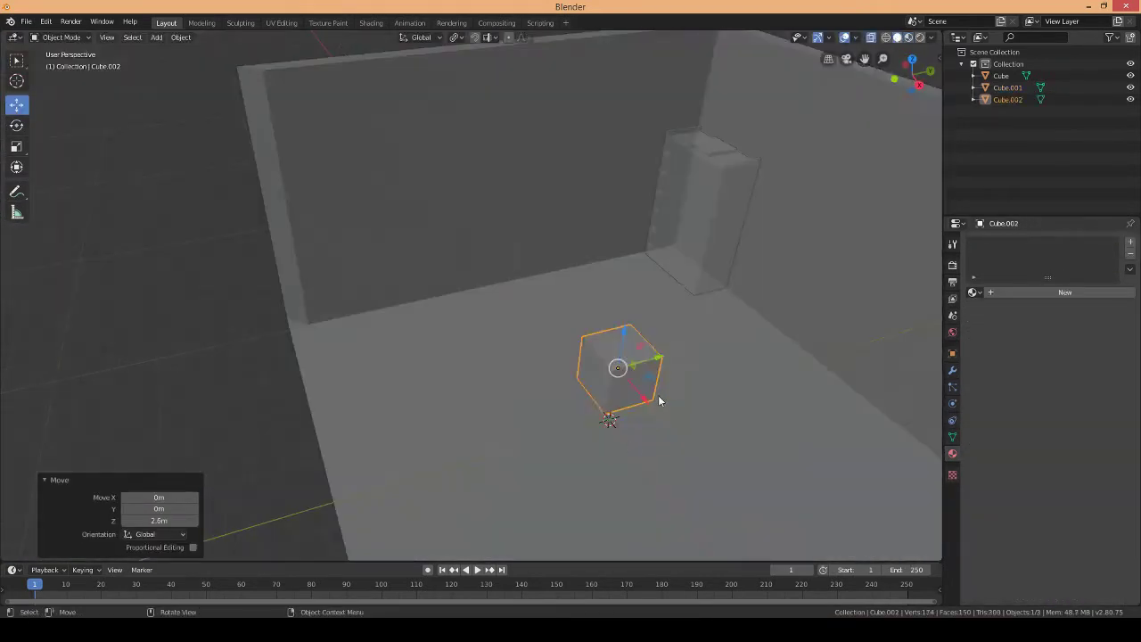
- Turn off X-ray and flatten the cube along X
left_click(871, 36)
middle_click_drag(767, 178, 653, 321)
key("s")
key("x")
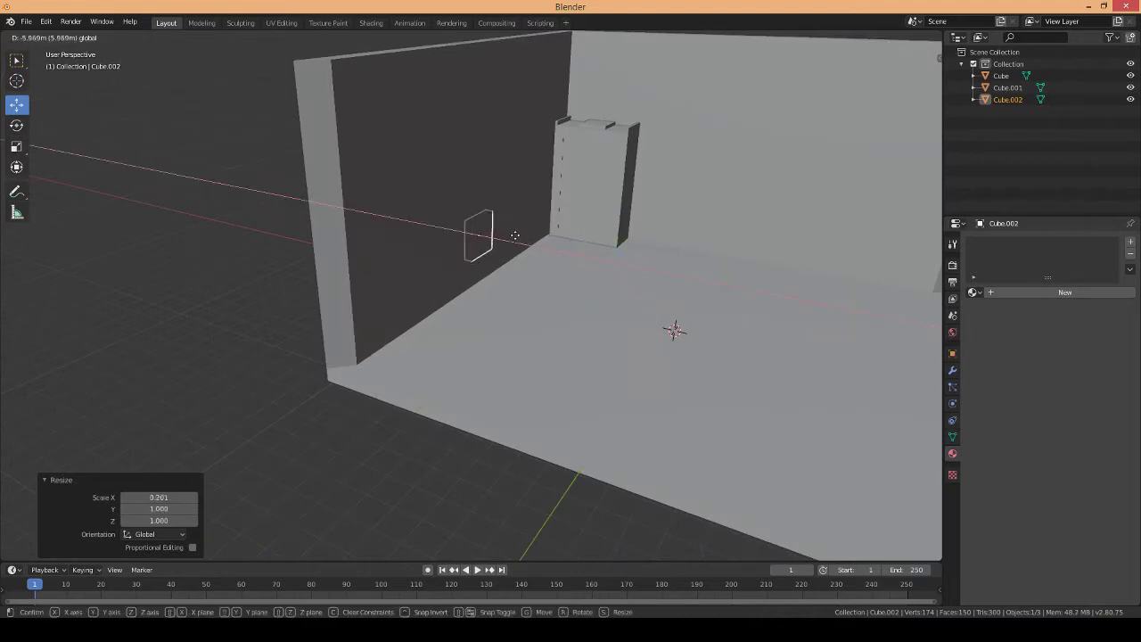
left_click(454, 260)
middle_click_drag(453, 260, 576, 253)
- Widen the cube along Y and stretch it taller on Z into a door slab against the wall
key("s")
left_click(854, 132)
left_click(930, 74)
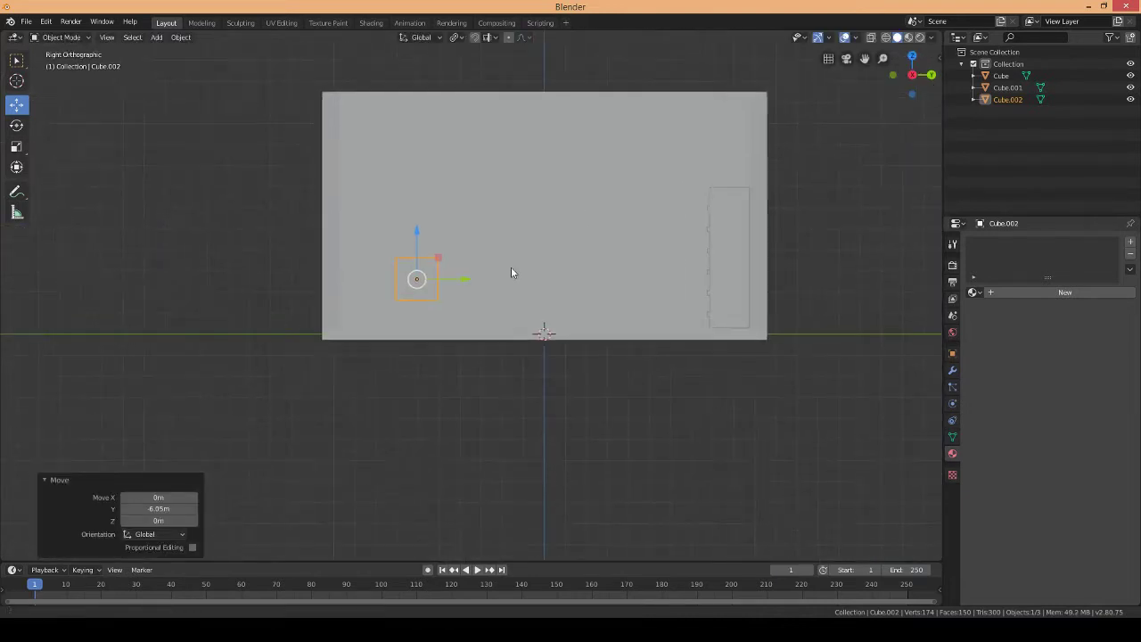
left_click(517, 323)
mouse_move(517, 323)
middle_mouse_down()
mouse_move(458, 249)
mouse_move(461, 321)
mouse_move(676, 210)
mouse_move(492, 288)
mouse_move(476, 280)
middle_mouse_up()
key("KP_3")
key("s")
key("z")
left_click(463, 162)
- In Edit Mode, inset the door's front face and extrude it inward as a recessed panel
left_click(60, 63)
key("KP_3")
key("s")
left_click(708, 219)
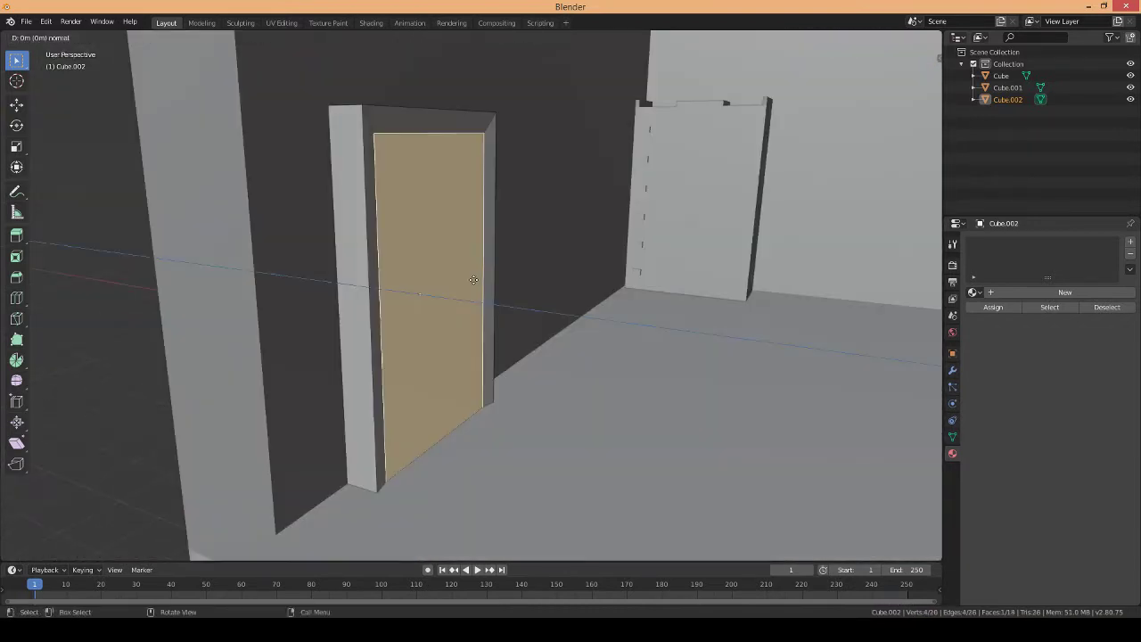
key("e")
left_click(460, 270)
- Select the frame's two top corner edges and bevel them round
left_click(115, 41)
mouse_move(267, 223)
middle_mouse_down()
mouse_move(377, 258)
mouse_move(534, 265)
middle_mouse_up()
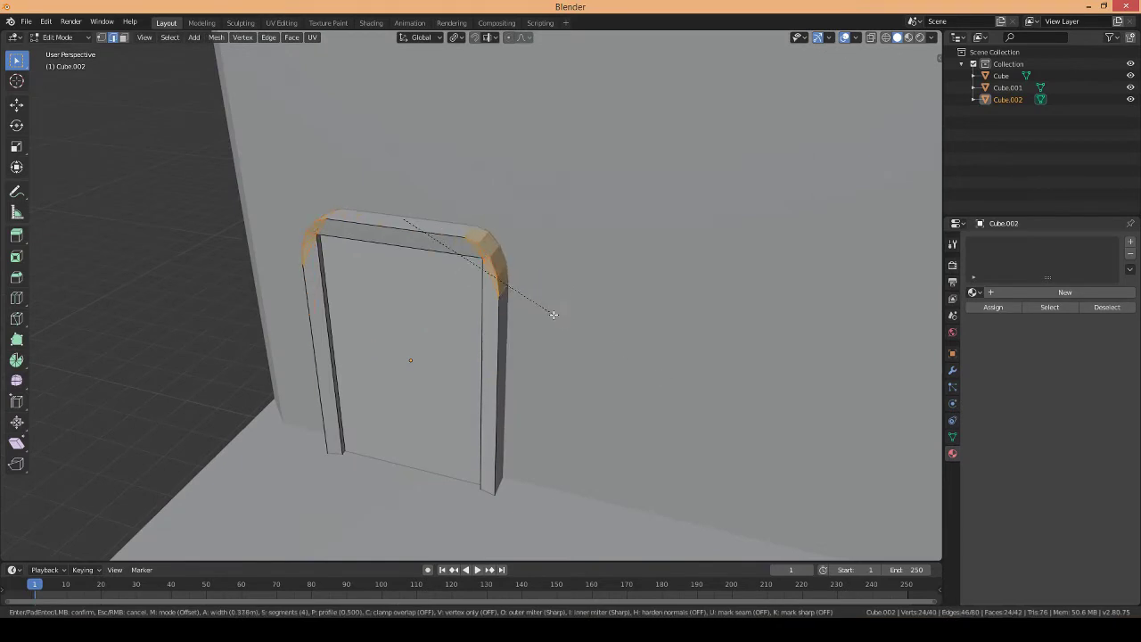
left_click(553, 314)
left_click(58, 37)
left_click(63, 48)
- Add a cylinder and rotate it 90 degrees about the Y axis
middle_click_drag(904, 415, 436, 217)
key("shift+a")
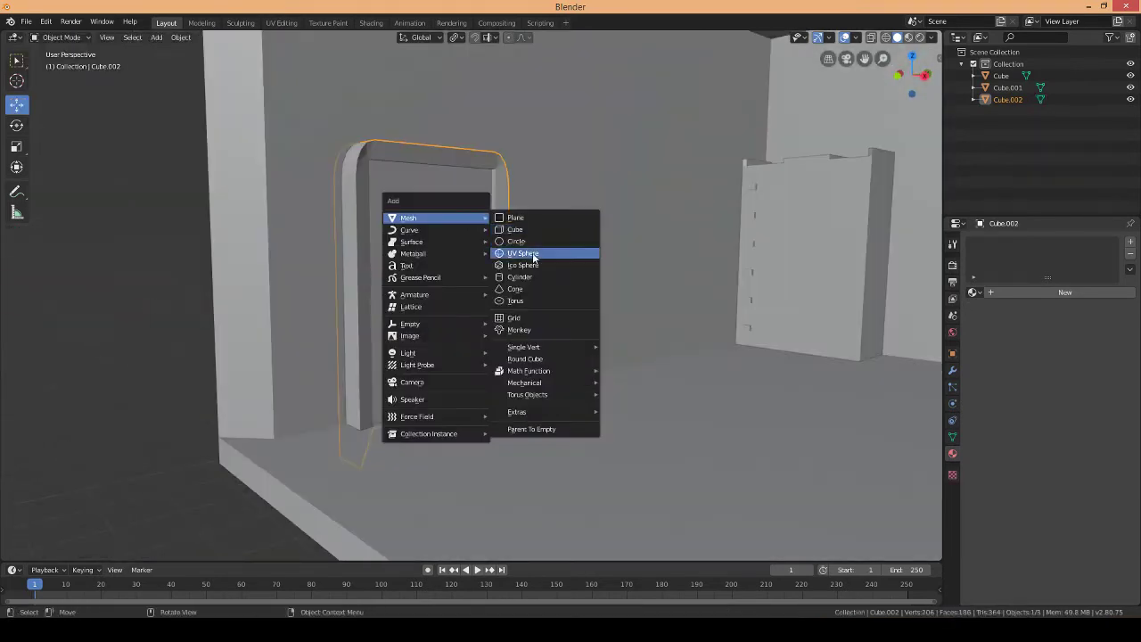
left_click(535, 276)
scroll(565, 301, "down", 3)
left_click(18, 128)
key("y")
key("9")
key("0")
key("Return")
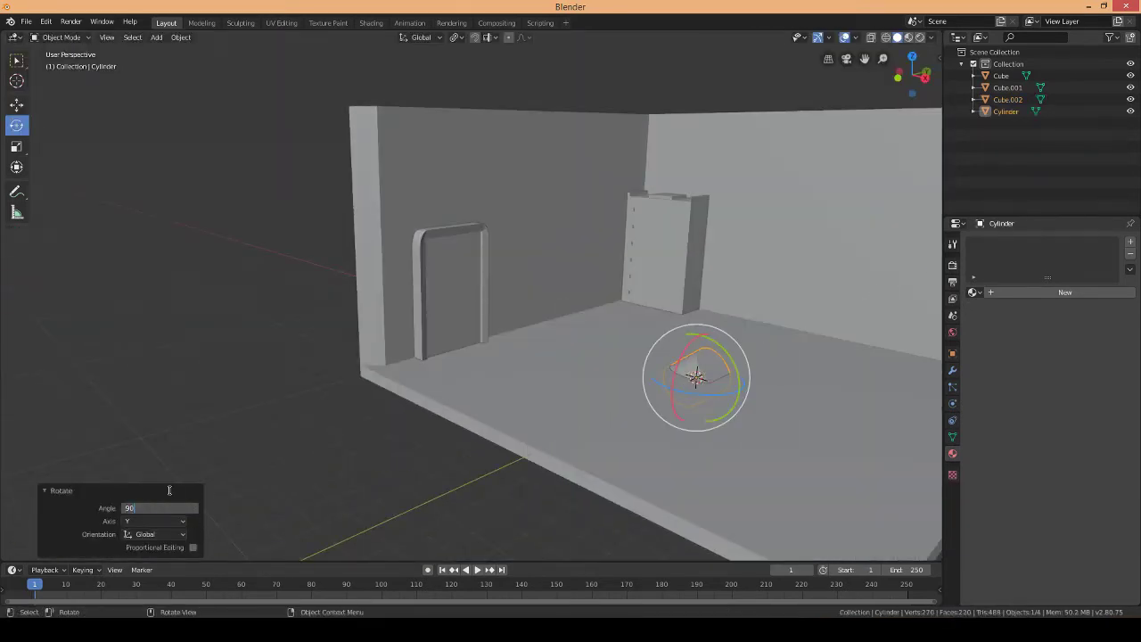
- Move the cylinder up onto the wall and scale it down
left_click_drag(475, 272, 476, 258)
key("KP_1")
scroll(771, 196, "up", 3)
key("s")
mouse_move(520, 300)
middle_mouse_down()
mouse_move(499, 316)
mouse_move(649, 314)
mouse_move(560, 276)
mouse_move(499, 285)
mouse_move(448, 255)
mouse_move(454, 267)
middle_mouse_up()
- In Edit Mode, extrude the cylinder's cap outward and shrink it to form a collar
key("Tab")
key("e")
left_click(460, 274)
key("s")
left_click(129, 120)
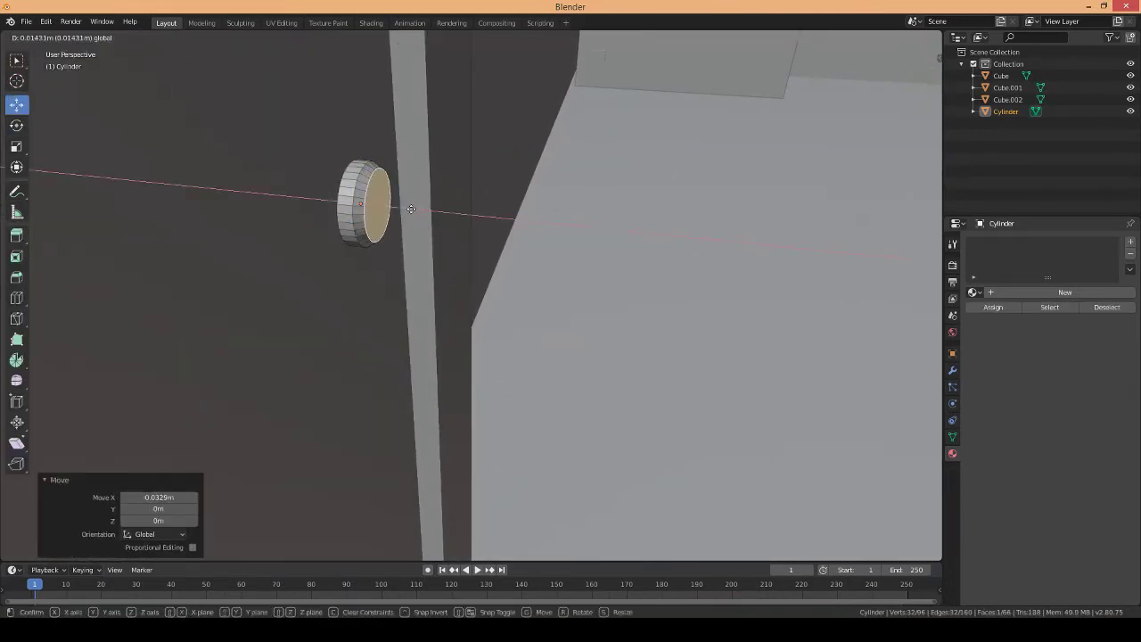
left_click(931, 76)
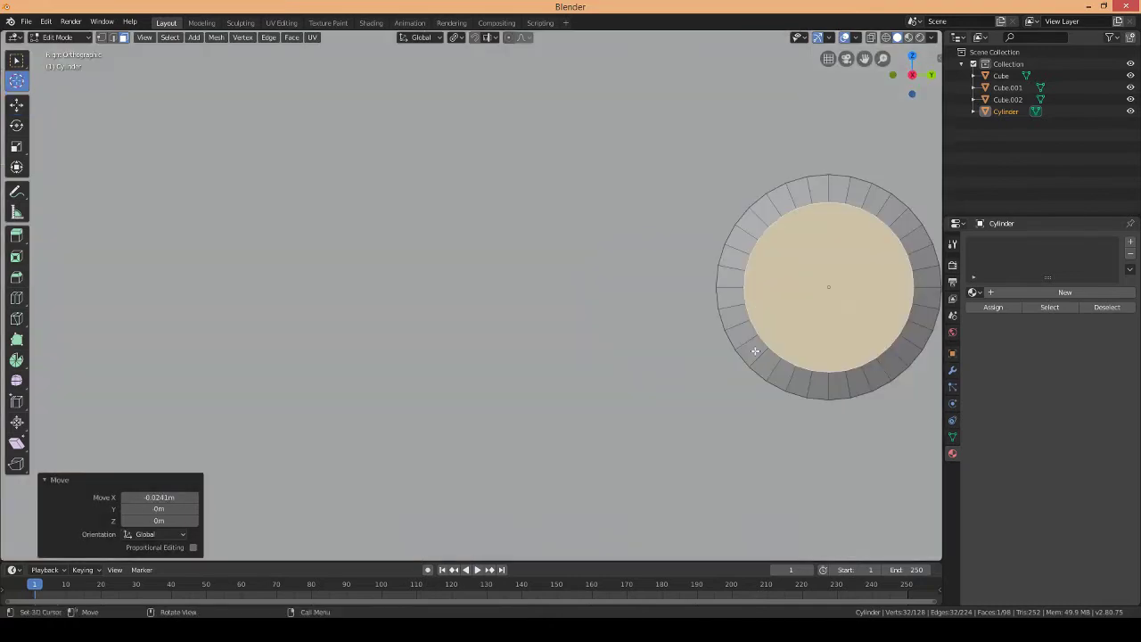
- Spin the pipe end 90 degrees into an elbow and extrude a straight section
key("KP_1")
left_click(16, 359)
left_click_drag(321, 287, 377, 283)
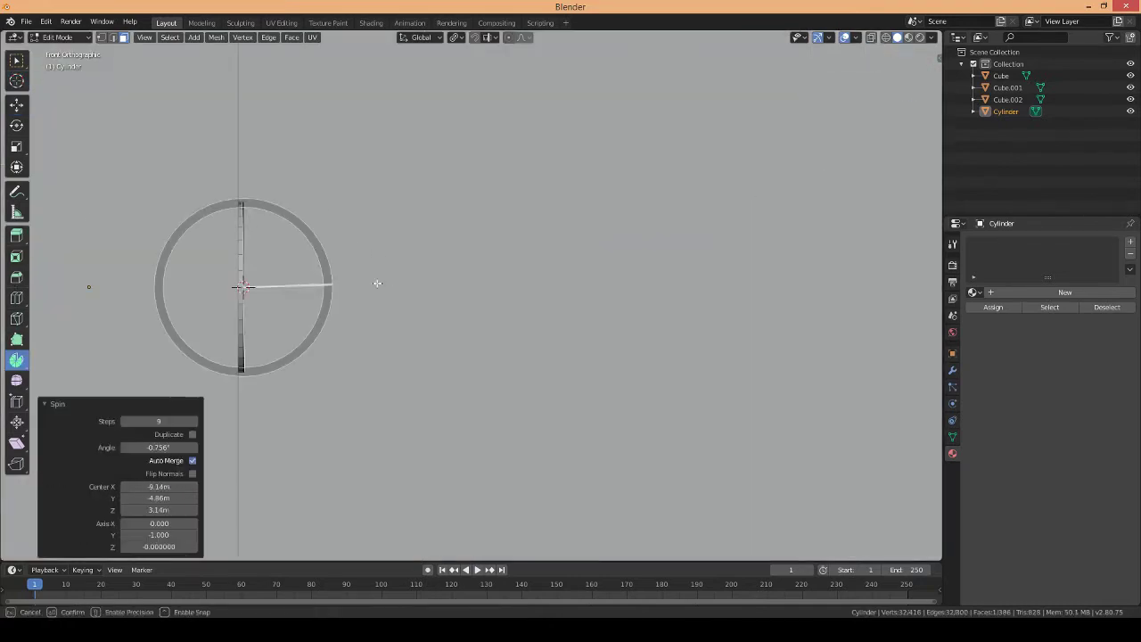
middle_click_drag(377, 283, 446, 232)
middle_click_drag(401, 356, 623, 240)
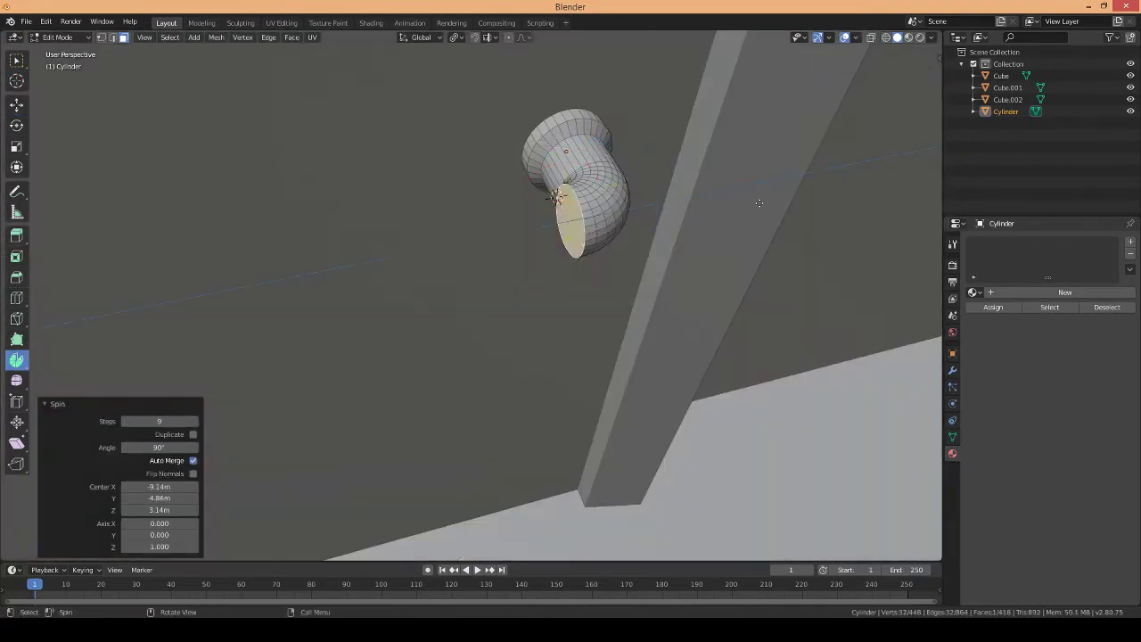
key("e")
left_click(654, 232)
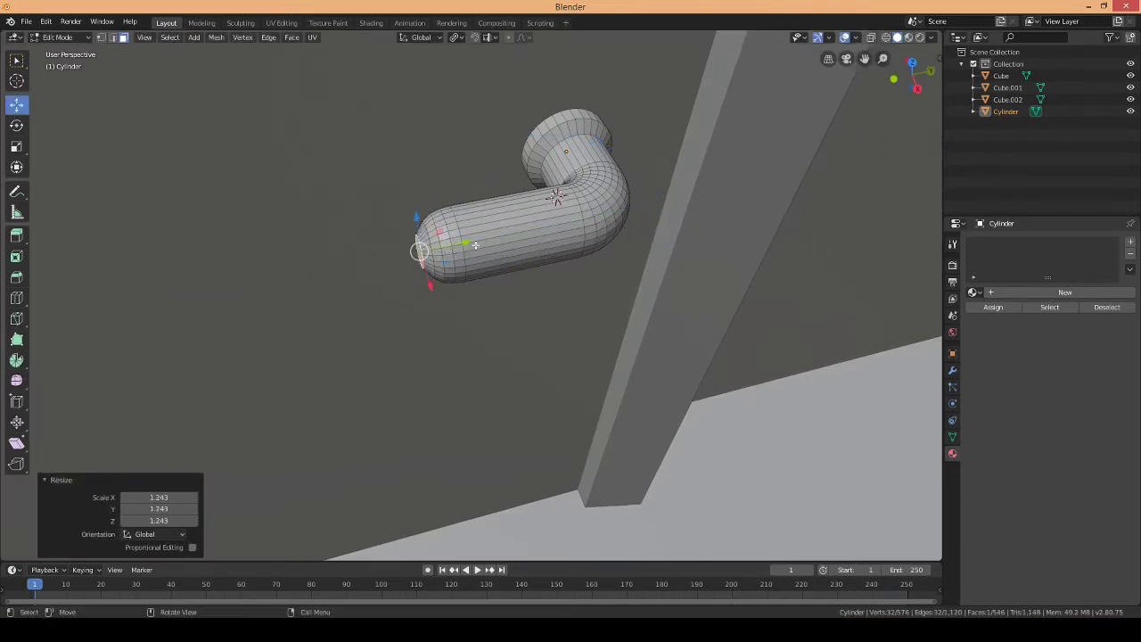
scroll(475, 244, "down", 3)
- Return to Object Mode and undo the accidentally pasted cube
key("Tab")
mouse_move(475, 244)
middle_mouse_down()
mouse_move(569, 234)
mouse_move(504, 259)
mouse_move(481, 174)
middle_mouse_up()
left_click(481, 173)
key("ctrl+z")
middle_click_drag(551, 182, 463, 227)
- Add a cylinder for the first ceiling pipe, rotated on the X axis
key("shift+a")
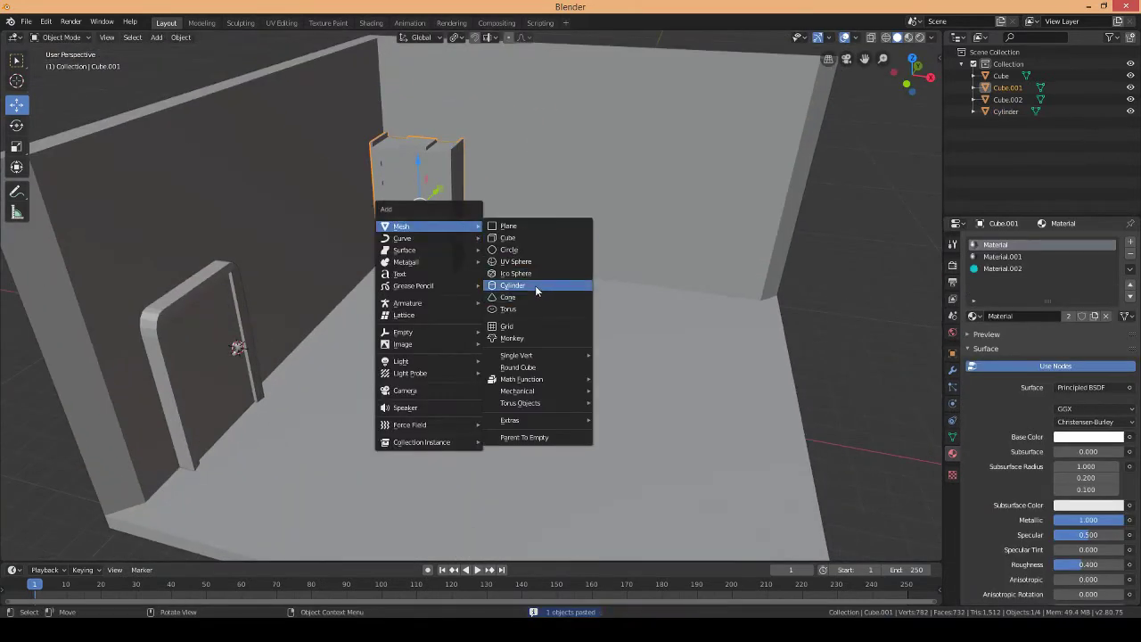
left_click(535, 285)
key("g")
key("x")
left_click(339, 401)
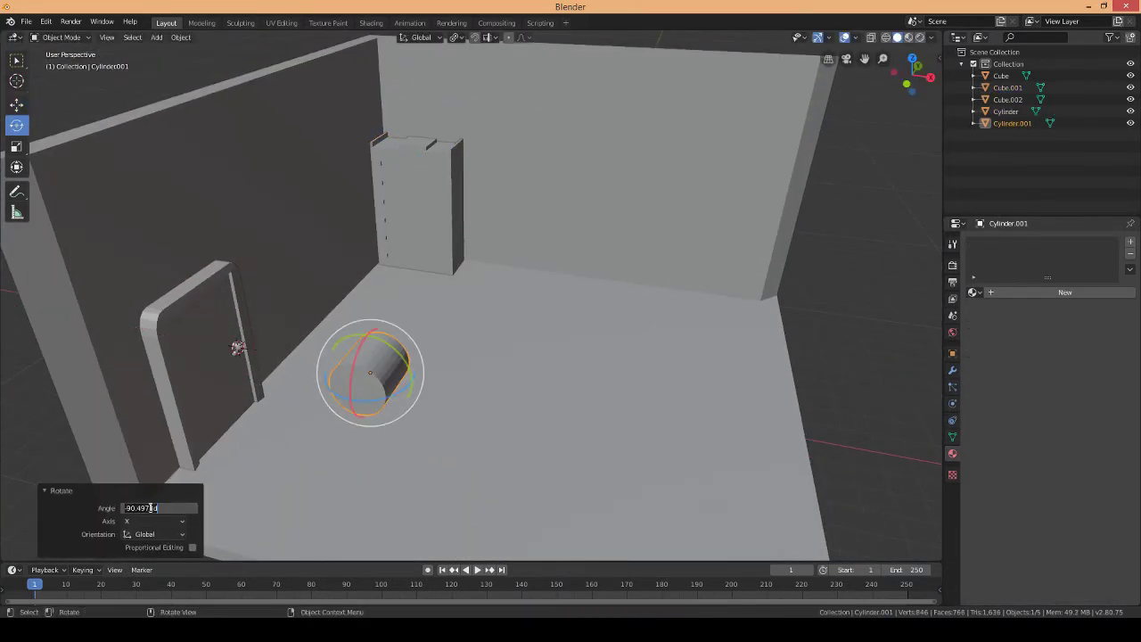
middle_click_drag(270, 449, 606, 339)
- Stretch the cylinder into a long pipe and raise it up to the ceiling
key("s")
key("KP_3")
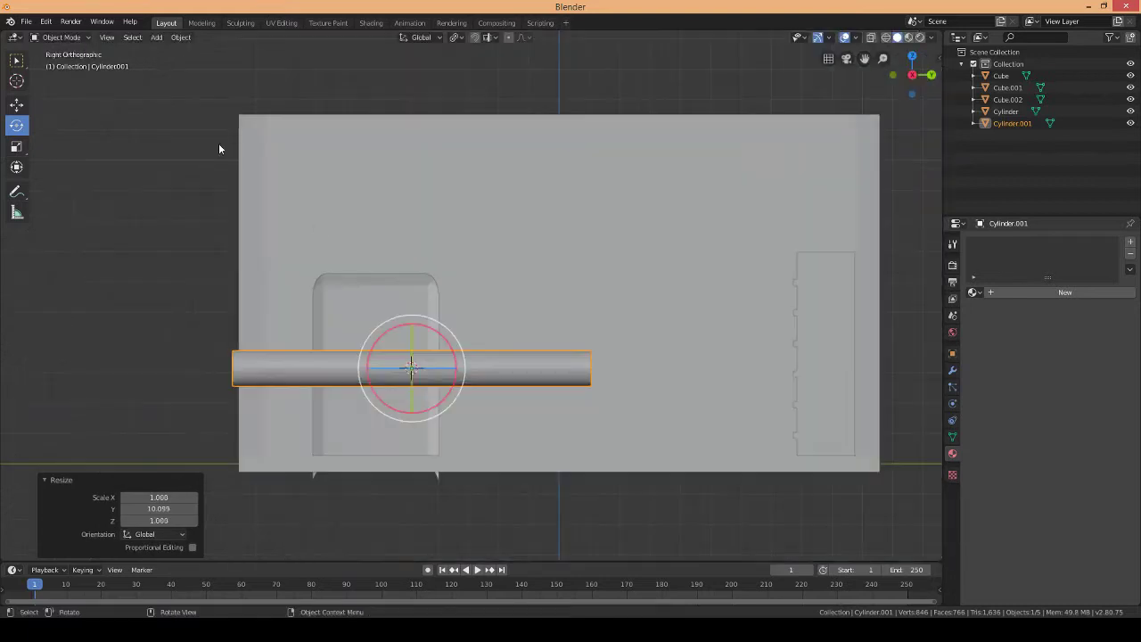
key("g")
key("z")
left_click(486, 129)
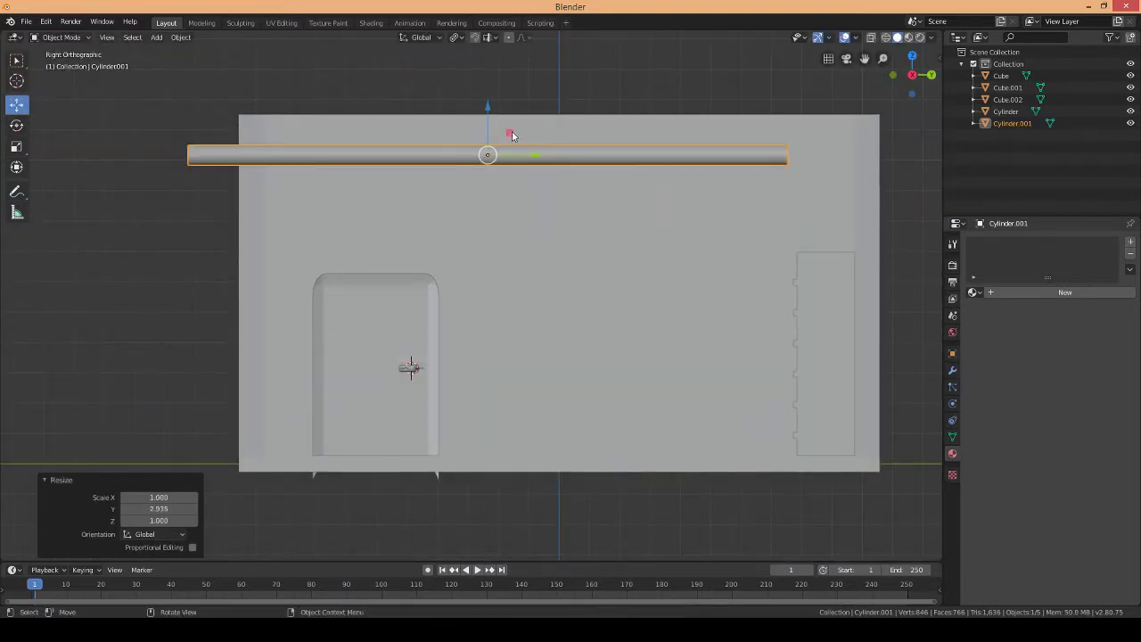
left_click(790, 173)
mouse_move(789, 172)
middle_mouse_down()
mouse_move(571, 240)
mouse_move(528, 288)
middle_mouse_up()
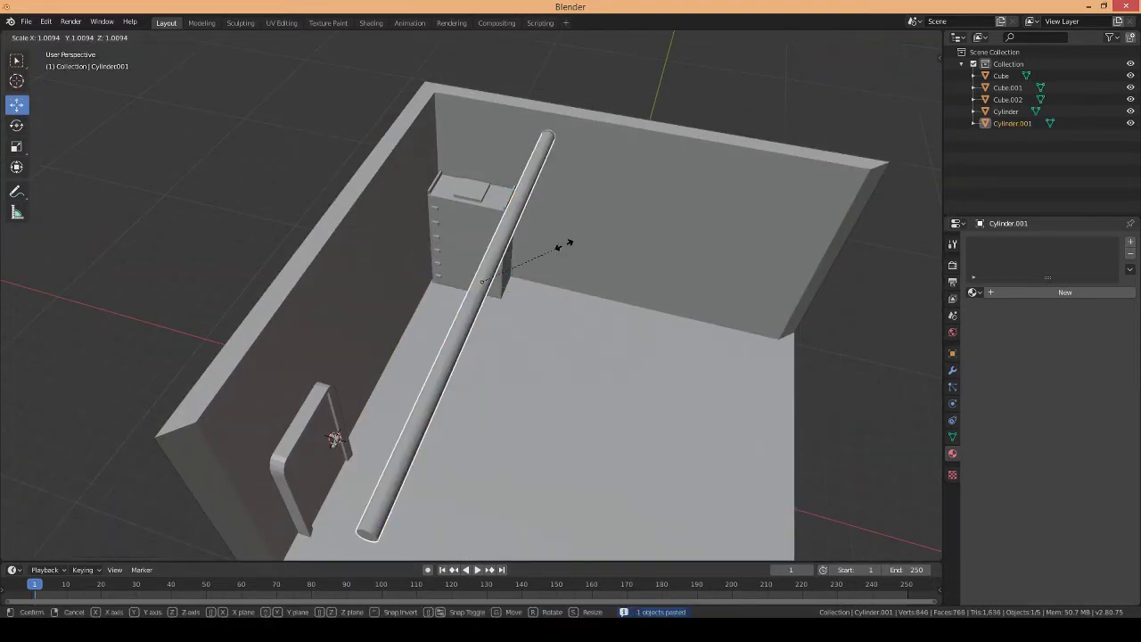
mouse_move(565, 247)
middle_mouse_down()
mouse_move(805, 242)
mouse_move(624, 294)
middle_mouse_up()
scroll(804, 241, "down", 4)
- Paste a copy, rotate it crosswise, and resize its length along X
key("ctrl+v")
key("r")
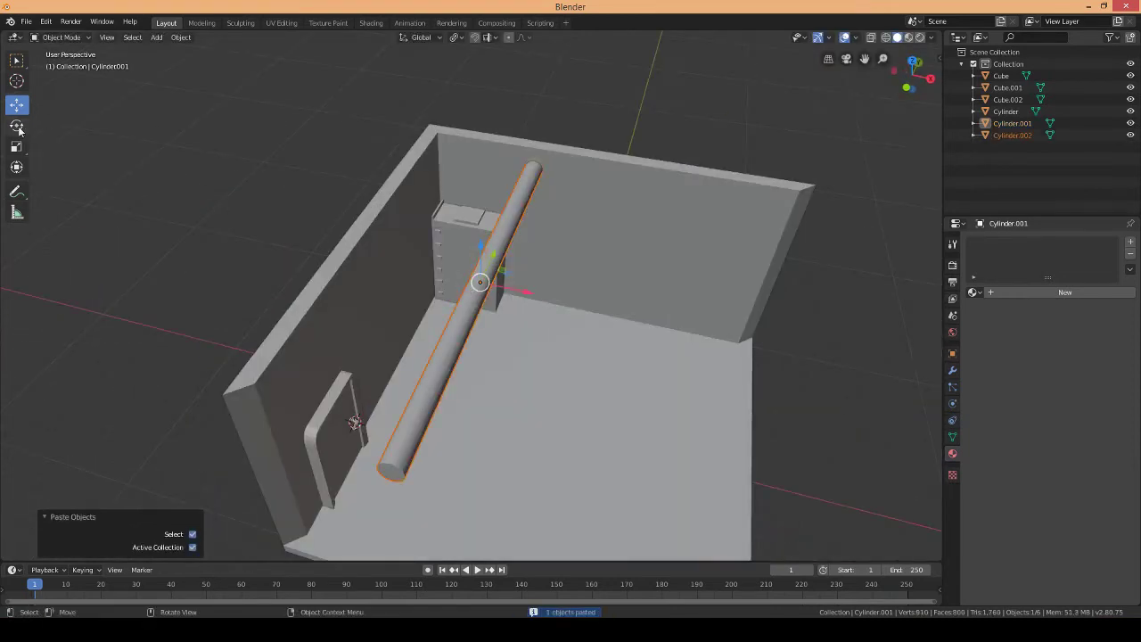
left_click(419, 308)
key("s")
scroll(616, 339, "up", 2)
scroll(601, 325, "down", 1)
key("x")
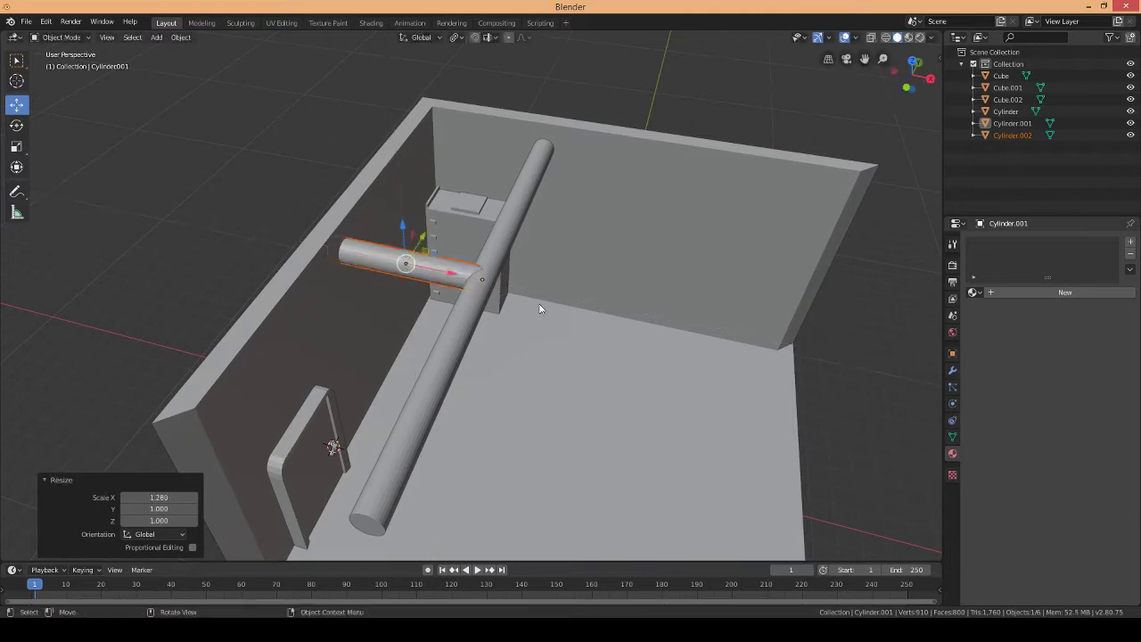
- Duplicate the crosswise pipe and move the copy along the room's depth
key("ctrl+v")
mouse_move(539, 308)
middle_mouse_down()
mouse_move(550, 247)
mouse_move(606, 275)
middle_mouse_up()
key("g")
key("y")
left_click(499, 320)
key("g")
left_click(550, 247)
- Paste two more pipe copies and position them in the ceiling grid
key("ctrl+v")
key("g")
left_click(606, 259)
key("ctrl+v")
key("g")
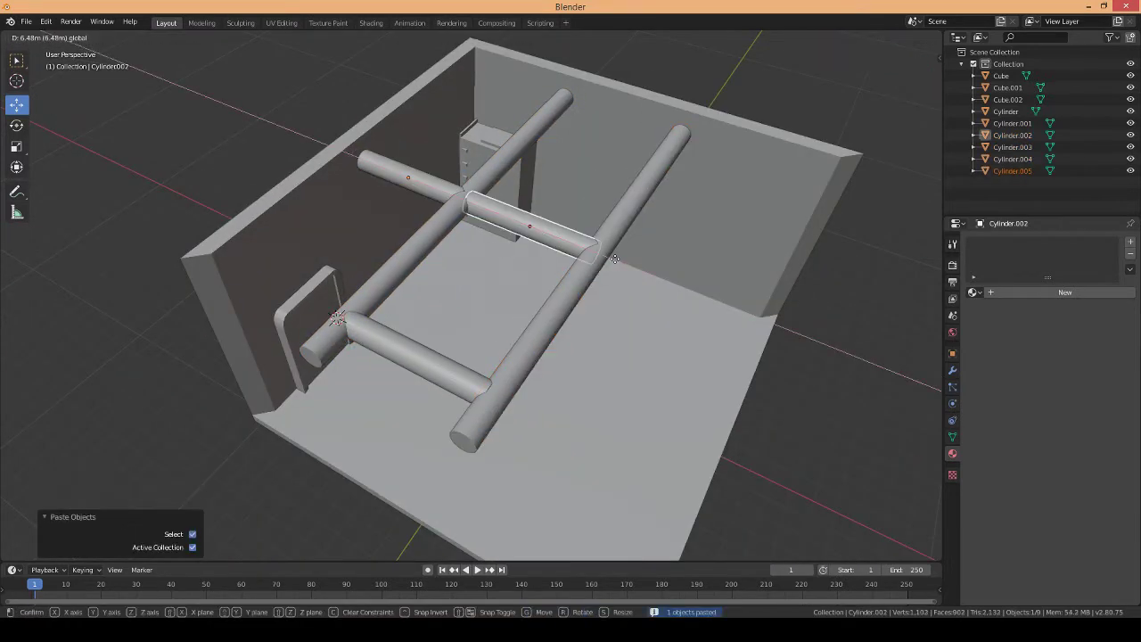
left_click(687, 258)
middle_click_drag(687, 258, 575, 267)
- Place a final pipe copy along the room's width, deselect, and add a new object
key("ctrl+v")
key("g")
key("x")
left_click(630, 356)
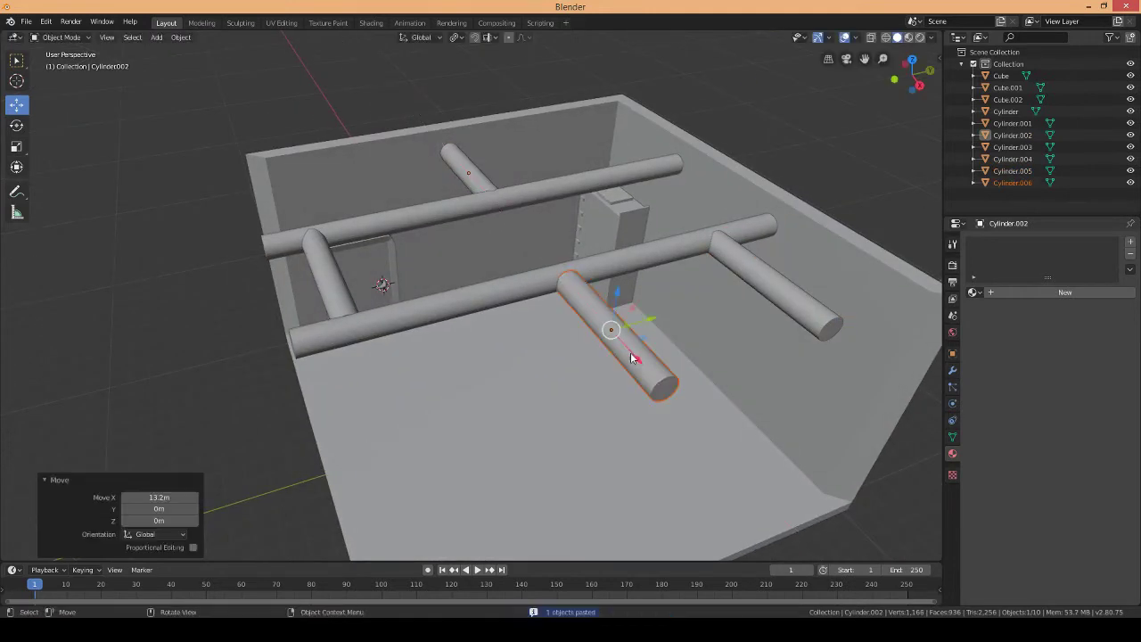
left_click(563, 337)
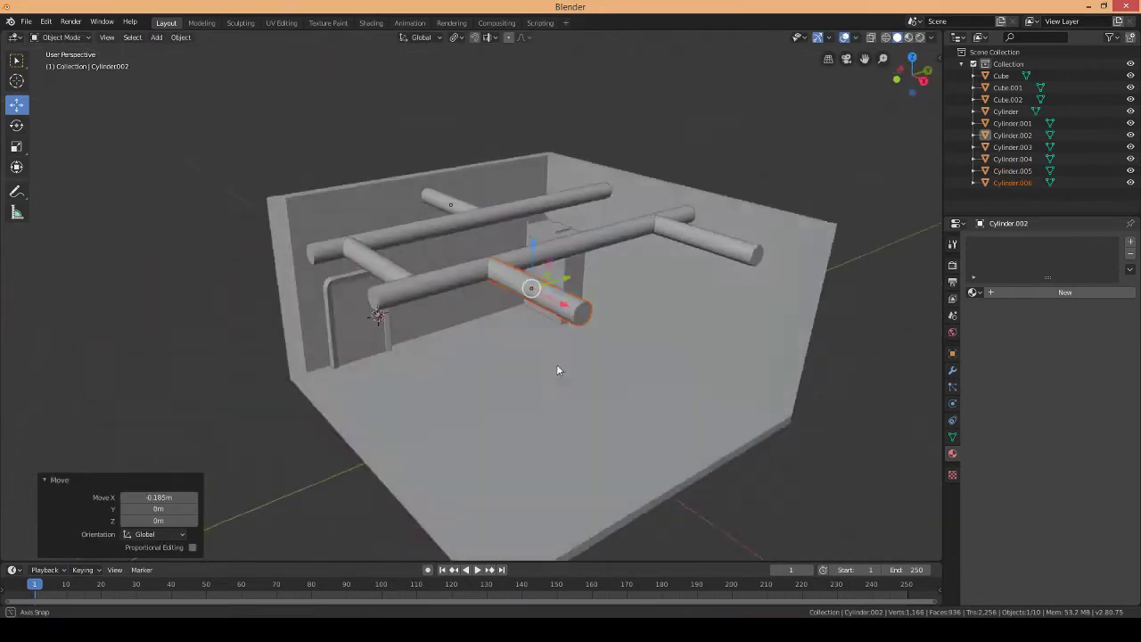
mouse_move(563, 337)
middle_mouse_down()
mouse_move(765, 402)
mouse_move(709, 413)
mouse_move(611, 341)
middle_mouse_up()
left_click(765, 402)
key("shift+a")
- Add a new cube and stretch it along X into a long flat bar
left_click(798, 357)
key("g")
key("x")
left_click(547, 398)
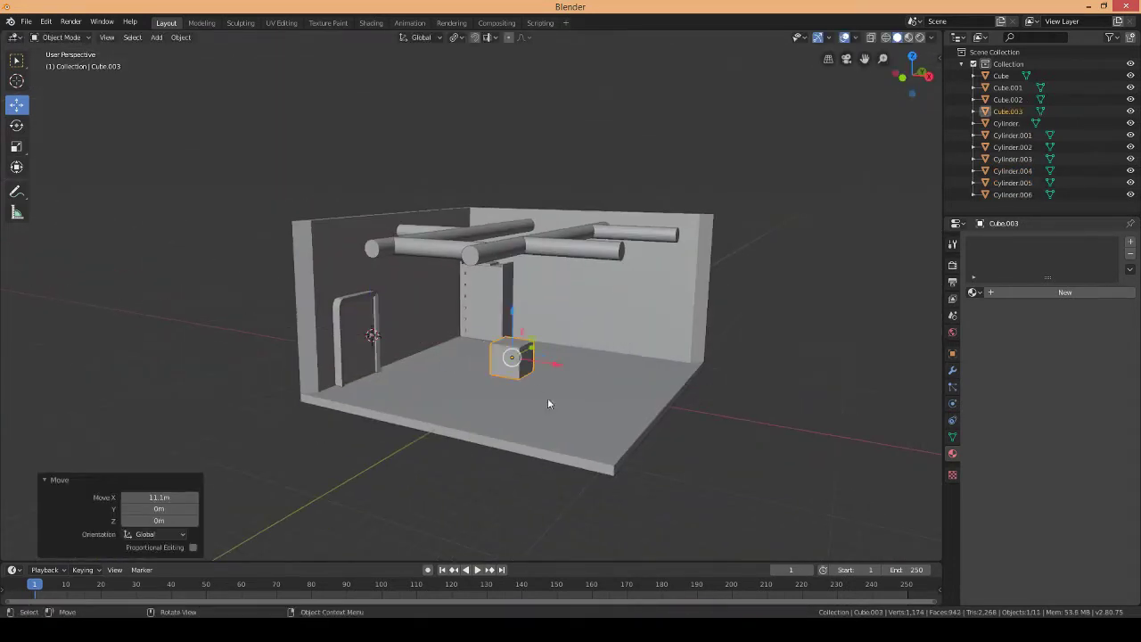
scroll(568, 394, "up", 3)
key("Escape")
middle_click_drag(570, 401, 489, 377)
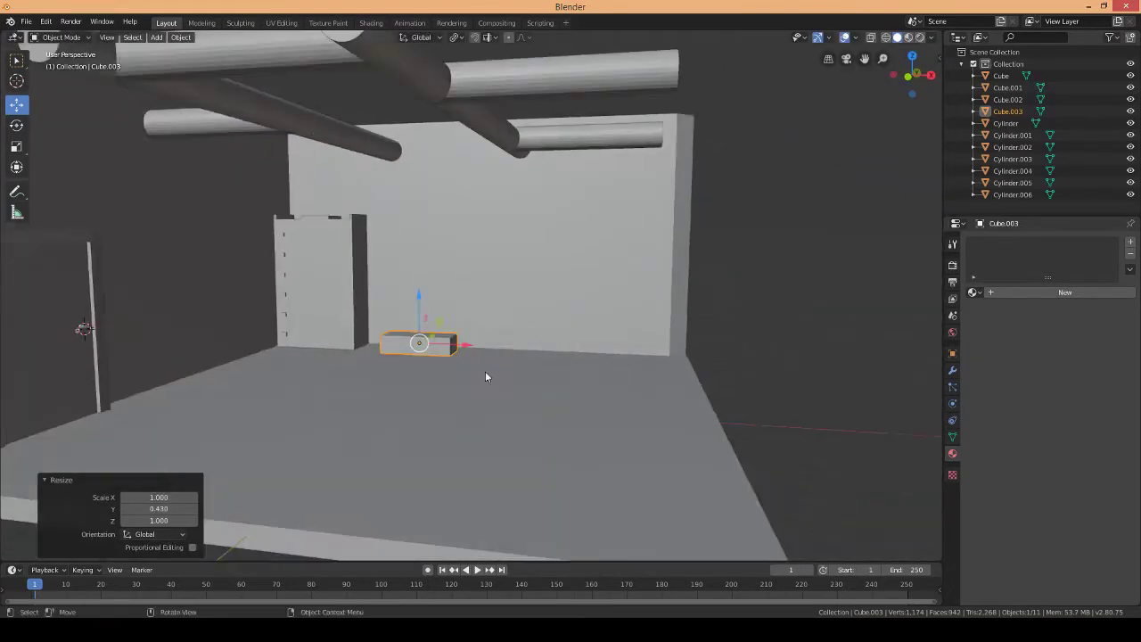
key("s")
key("x")
left_click(606, 381)
- In Edit Mode, inset the bar's underside face, narrow it along Y, and bevel its edges
key("Tab")
middle_click_drag(256, 147, 535, 339)
left_click(522, 311)
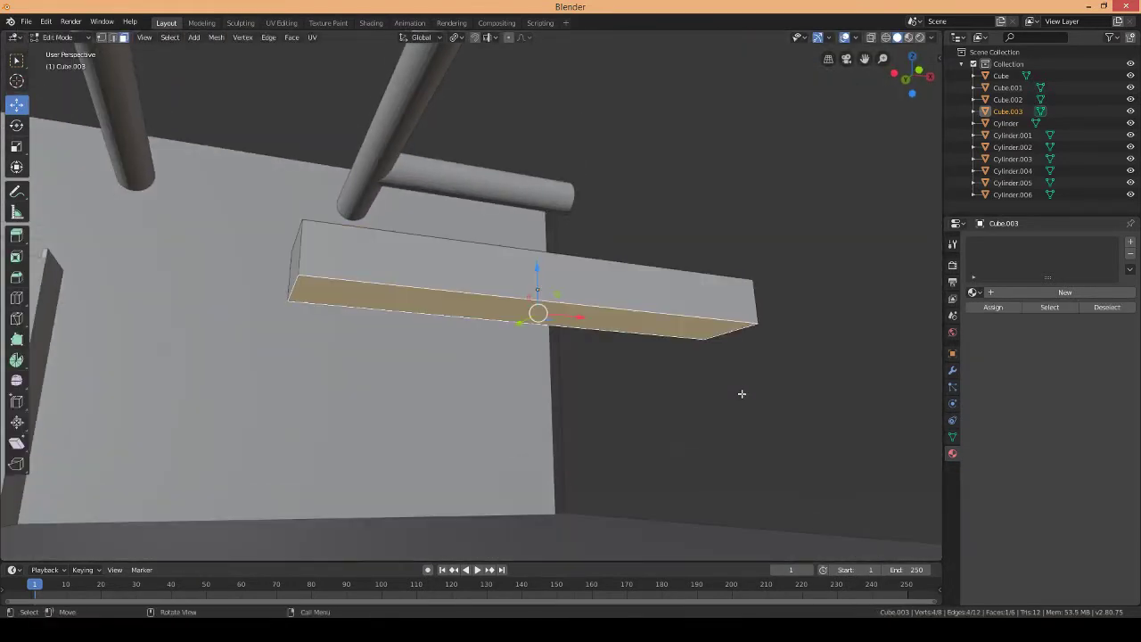
key("i")
left_click(725, 384)
mouse_move(726, 384)
middle_mouse_down()
mouse_move(628, 378)
mouse_move(504, 400)
mouse_move(540, 369)
mouse_move(587, 368)
mouse_move(484, 308)
mouse_move(725, 445)
mouse_move(381, 199)
middle_mouse_up()
key("s")
key("y")
left_click(504, 400)
key("e")
key("Escape")
key("ctrl+z")
left_click(778, 468)
- Back in Object Mode, raise the bar among the ceiling pipes and widen it along Y
left_click(57, 36)
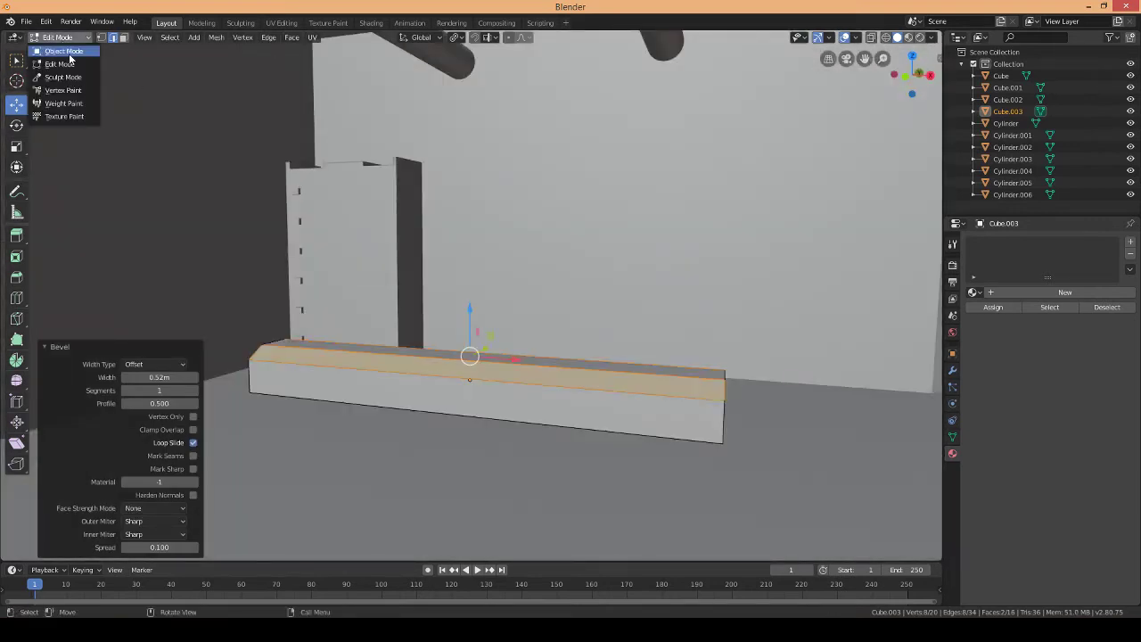
left_click(68, 46)
left_click_drag(472, 308, 554, 205)
middle_click_drag(554, 206, 421, 272)
key("g")
key("KP_1")
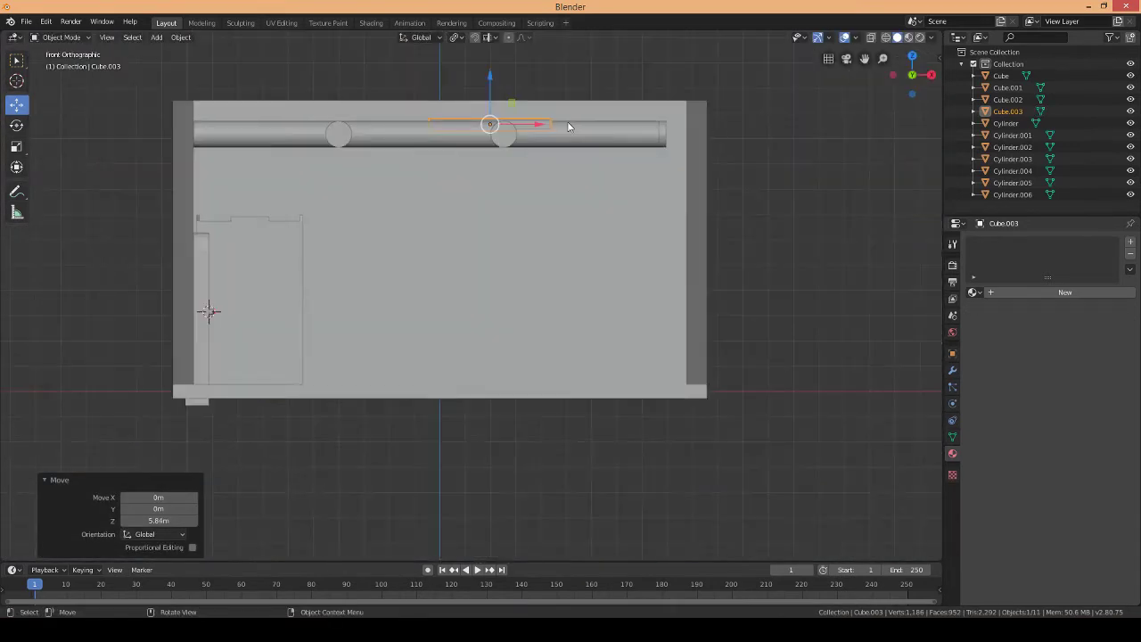
right_click(534, 185)
mouse_move(440, 247)
middle_mouse_down()
mouse_move(484, 362)
mouse_move(440, 214)
mouse_move(499, 337)
middle_mouse_up()
key("s")
key("y")
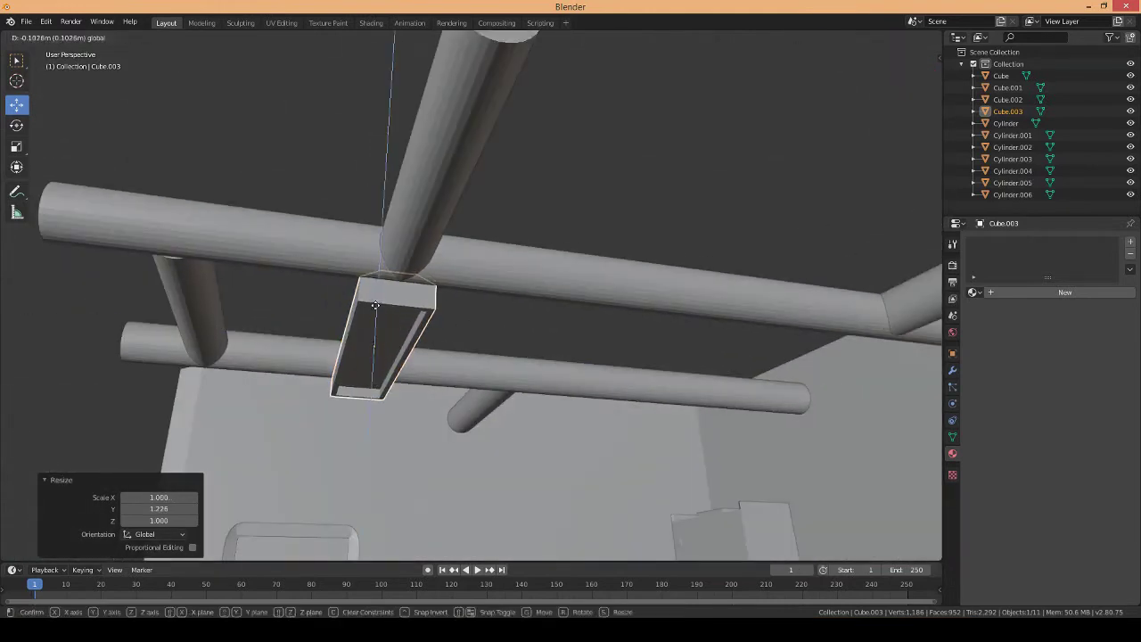
left_click(375, 306)
mouse_move(375, 306)
middle_mouse_down()
mouse_move(525, 452)
mouse_move(415, 395)
mouse_move(371, 287)
middle_mouse_up()
- Paste a copy of the fixture, Cube.004, and move it 7.11 m along Y
key("ctrl+c")
key("ctrl+v")
key("g")
key("y")
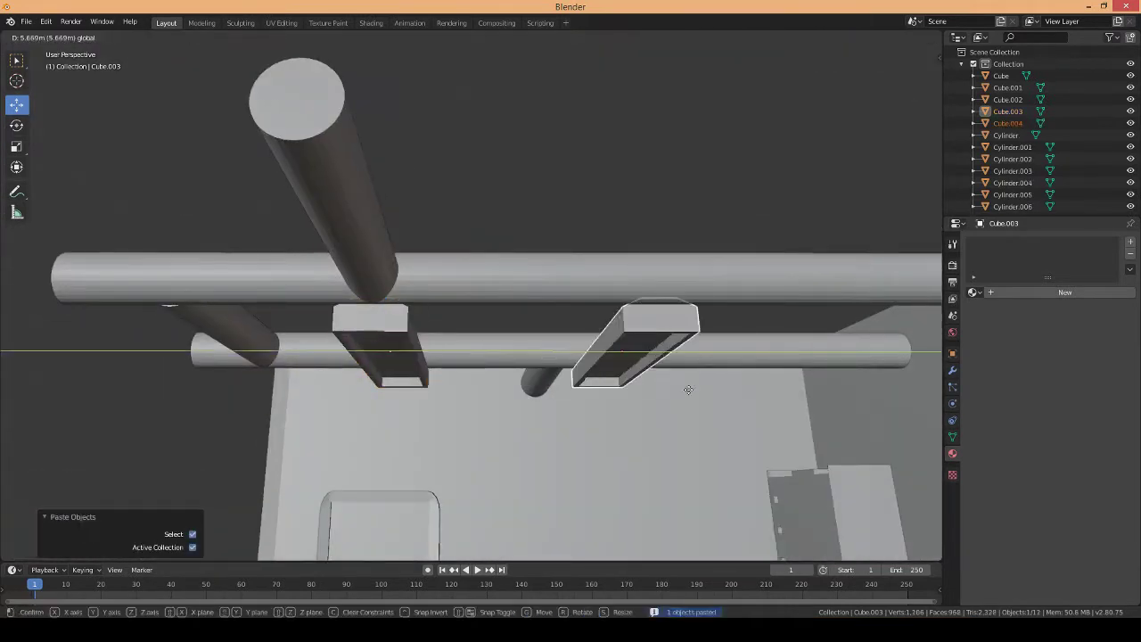
left_click(688, 390)
mouse_move(688, 389)
middle_mouse_down()
mouse_move(627, 477)
mouse_move(647, 362)
middle_mouse_up()
- Add a cylinder, rotate it 90° on Y to lie horizontal, and raise it vertically
key("shift+a")
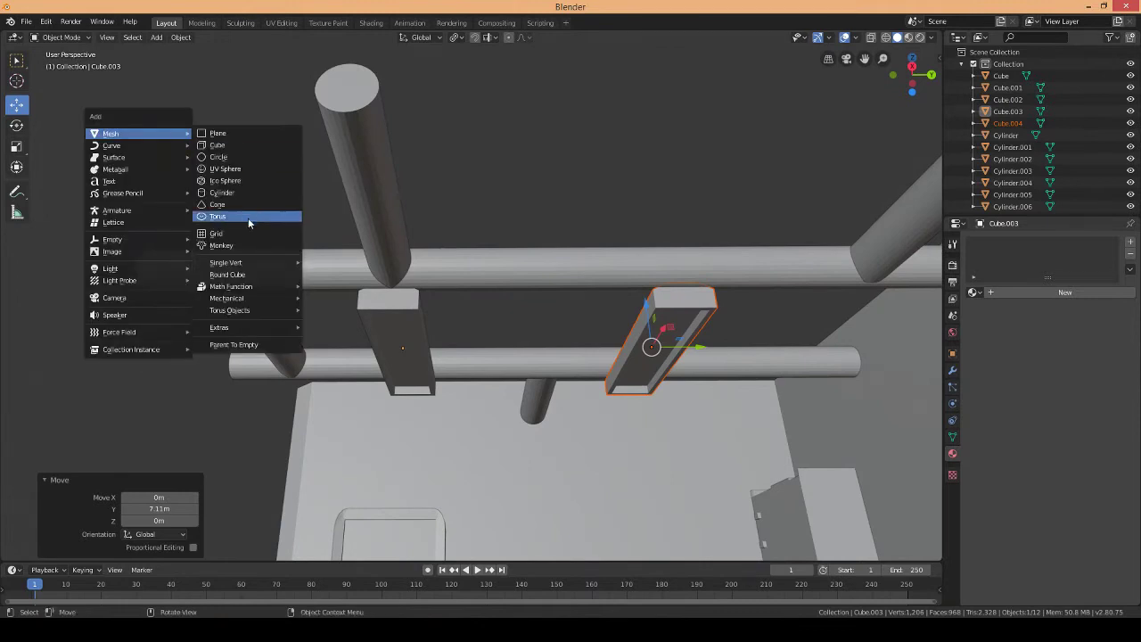
left_click(239, 194)
middle_click_drag(239, 193, 259, 446)
left_click(16, 124)
left_click_drag(268, 419, 274, 499)
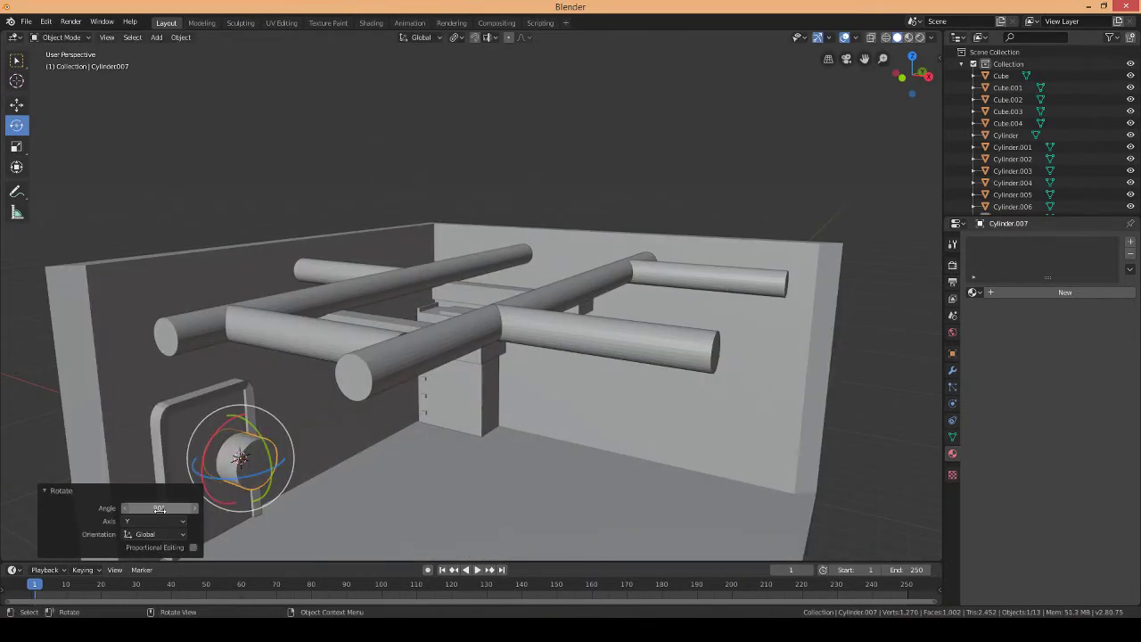
key("KP_1")
key("g")
key("z")
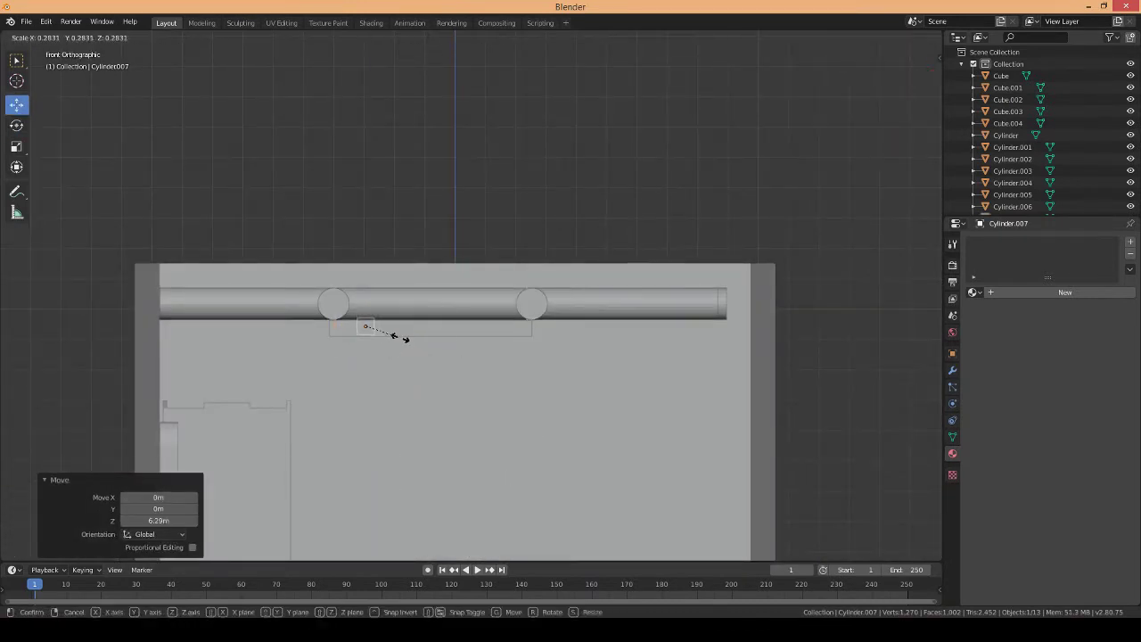
left_click(393, 335)
- Scale the cylinder into a thin tube and slide it along Y into the fixture recess
scroll(297, 359, "up", 4)
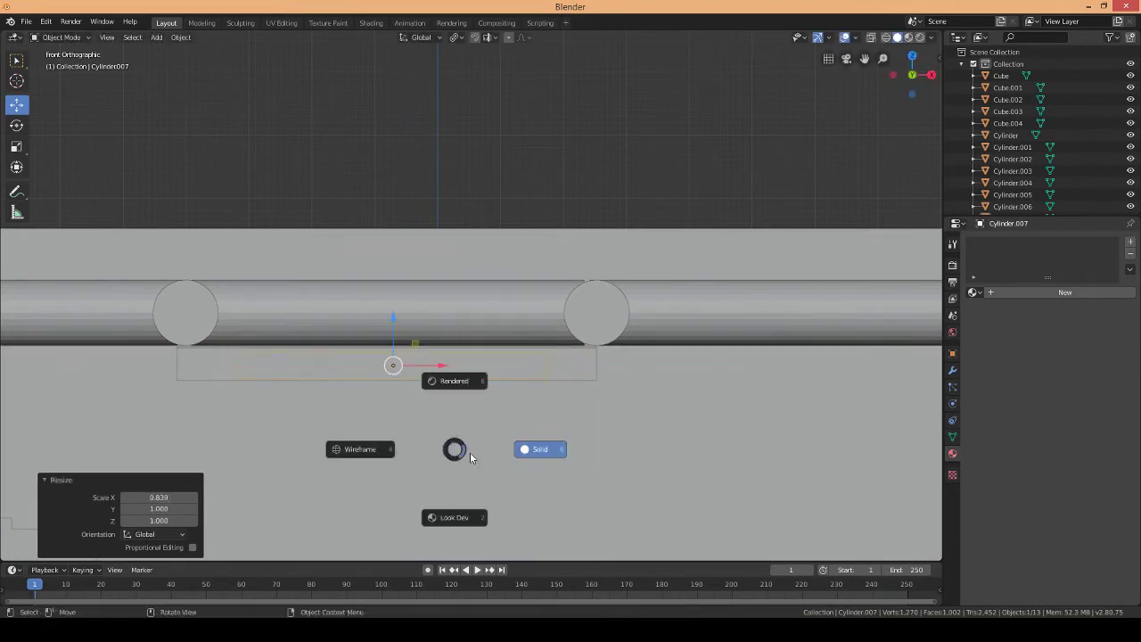
key("Escape")
key("s")
left_click(645, 374)
middle_click_drag(644, 373, 383, 357)
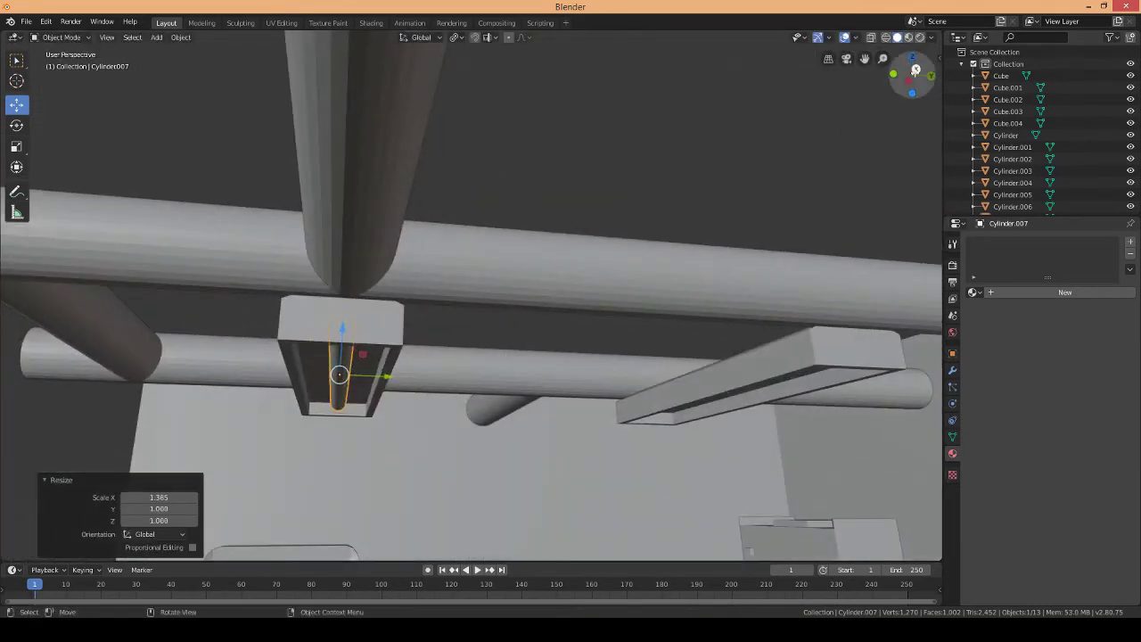
key("KP_3")
key("g")
key("y")
mouse_move(398, 398)
middle_mouse_down()
mouse_move(346, 386)
mouse_move(472, 334)
middle_mouse_up()
- Duplicate the tube beside the first and adjust both tubes' length along X
key("g")
key("y")
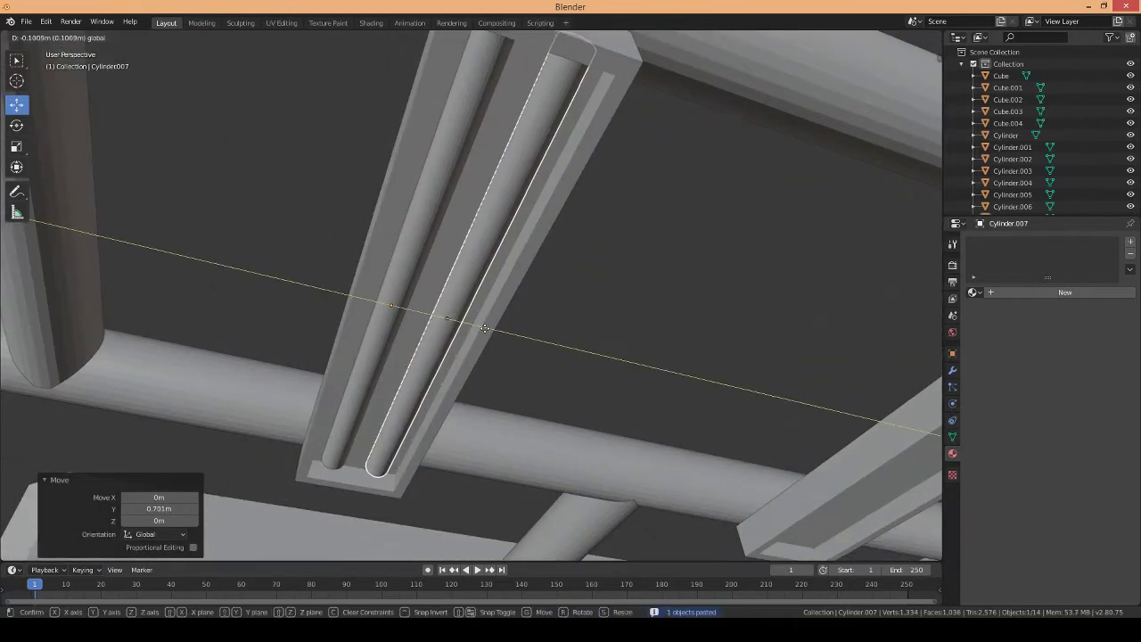
middle_click_drag(402, 304, 514, 242)
left_click(514, 243, "shift")
key("s")
key("x")
left_click(606, 290)
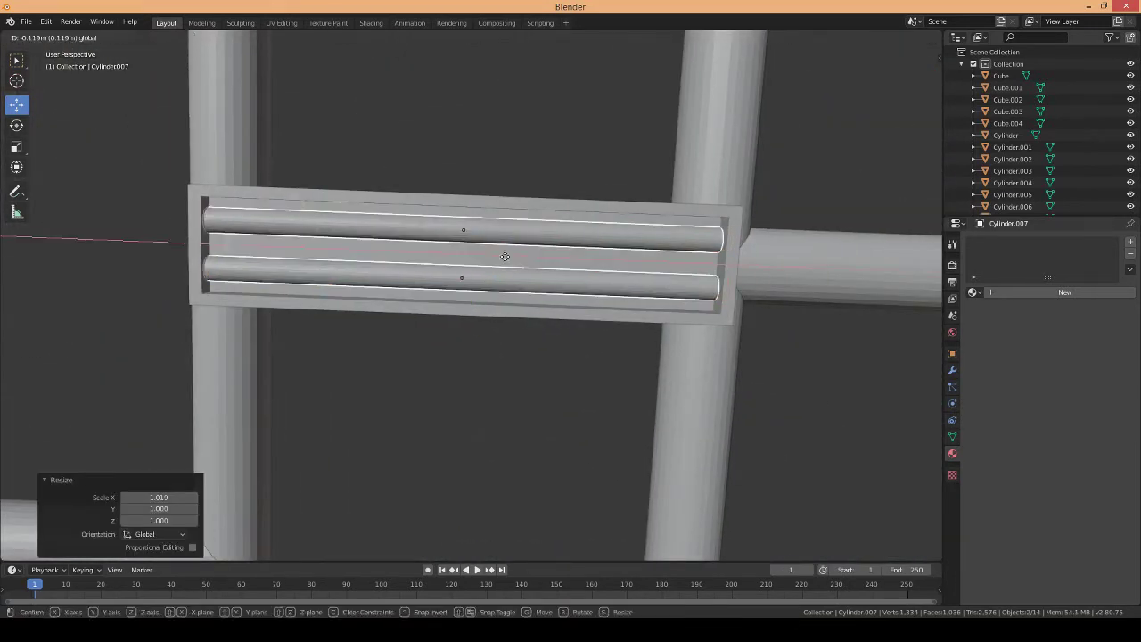
left_click(713, 278)
middle_click_drag(713, 278, 448, 372)
- Copy-paste the pair of tubes and move them along Y into the second fixture
key("ctrl+c")
key("ctrl+v")
key("g")
key("y")
mouse_move(828, 318)
middle_mouse_down()
mouse_move(713, 277)
mouse_move(393, 116)
mouse_move(437, 235)
middle_mouse_up()
key("g")
left_click(713, 278)
left_click(438, 237)
- Assign the existing metallic Material to the other fixture and select the ceiling pipes
mouse_move(612, 326)
middle_mouse_down()
mouse_move(733, 432)
mouse_move(596, 377)
mouse_move(573, 380)
middle_mouse_up()
left_click(573, 379)
key("ctrl+z")
left_click(972, 292)
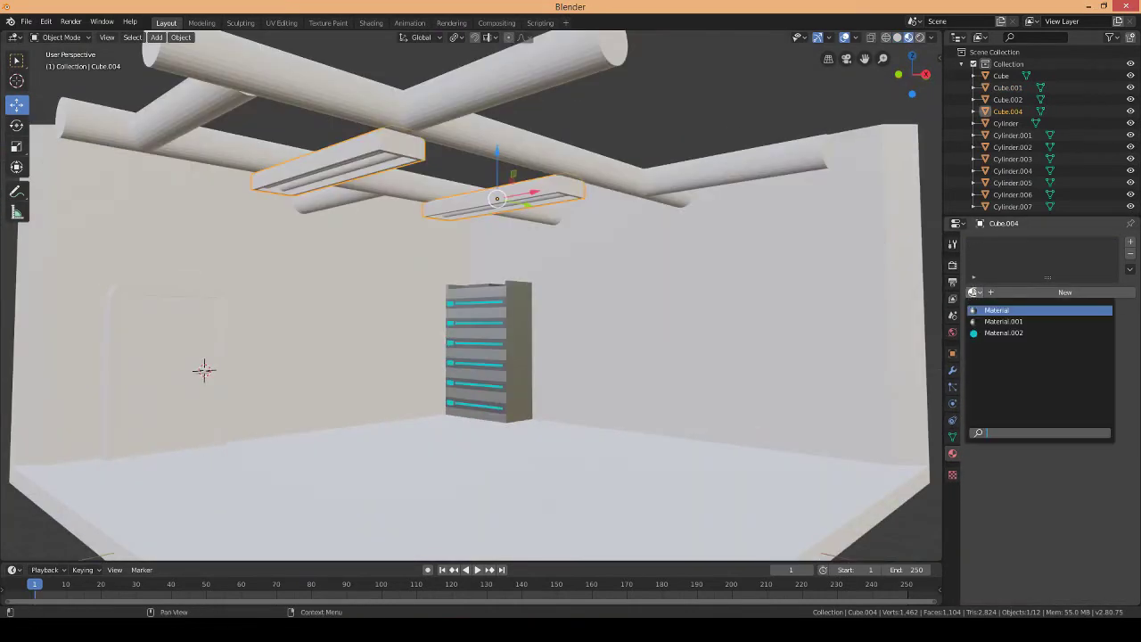
left_click(995, 309)
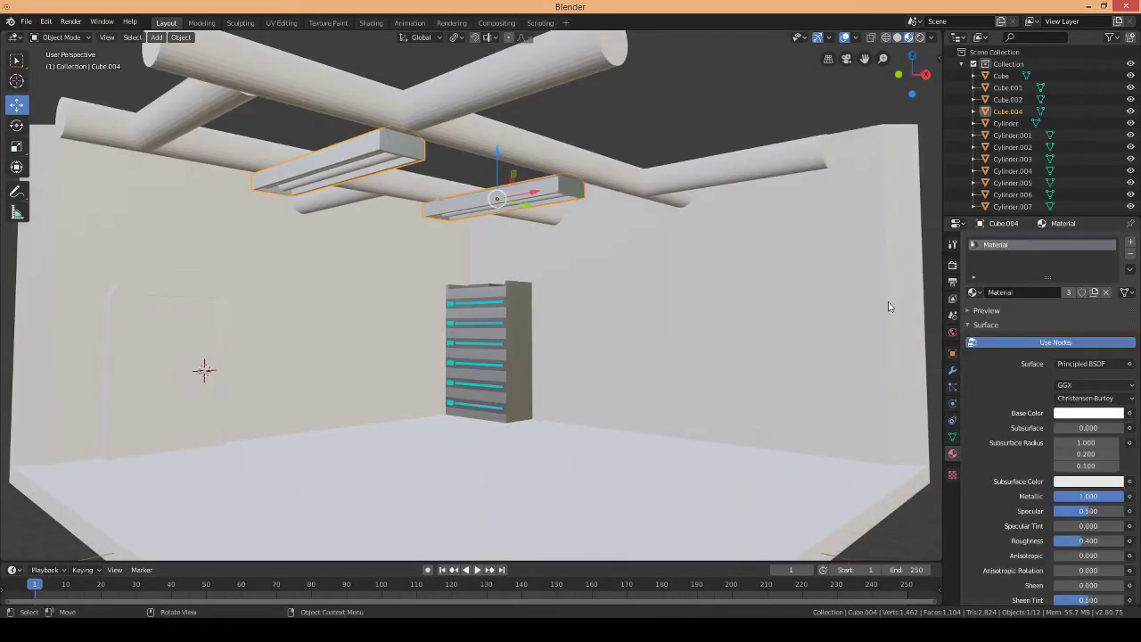
left_click(622, 205)
left_click(571, 182, "shift")
middle_click_drag(570, 183, 492, 240)
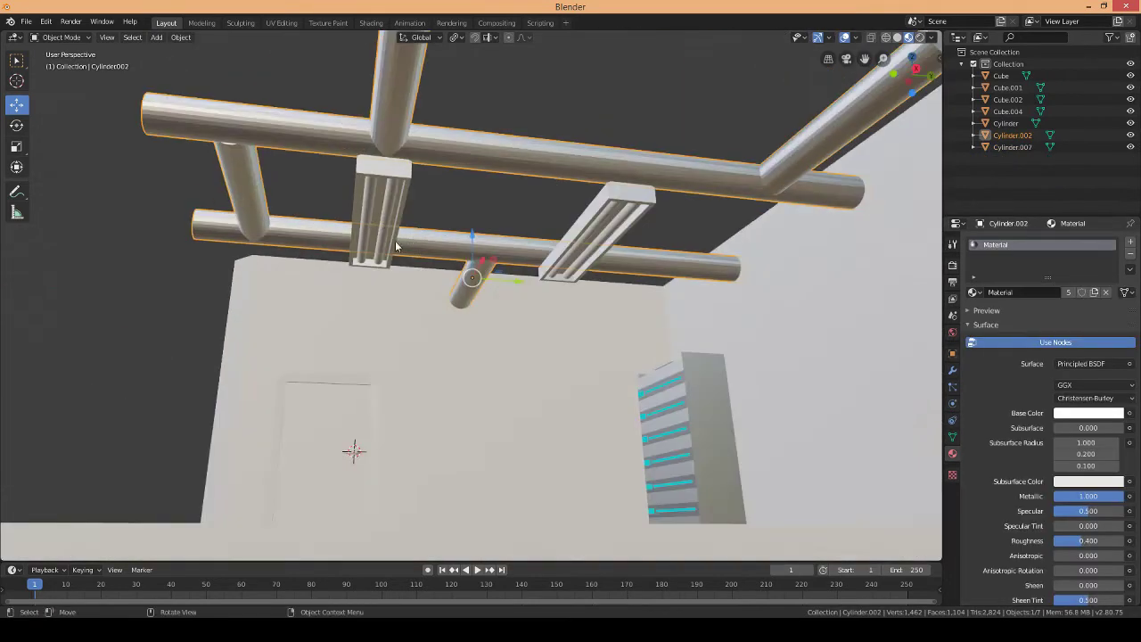
- Switch the tube lamps' material to an Emission shader with a pale yellow colour
middle_click_drag(675, 249, 713, 258)
left_click(996, 309)
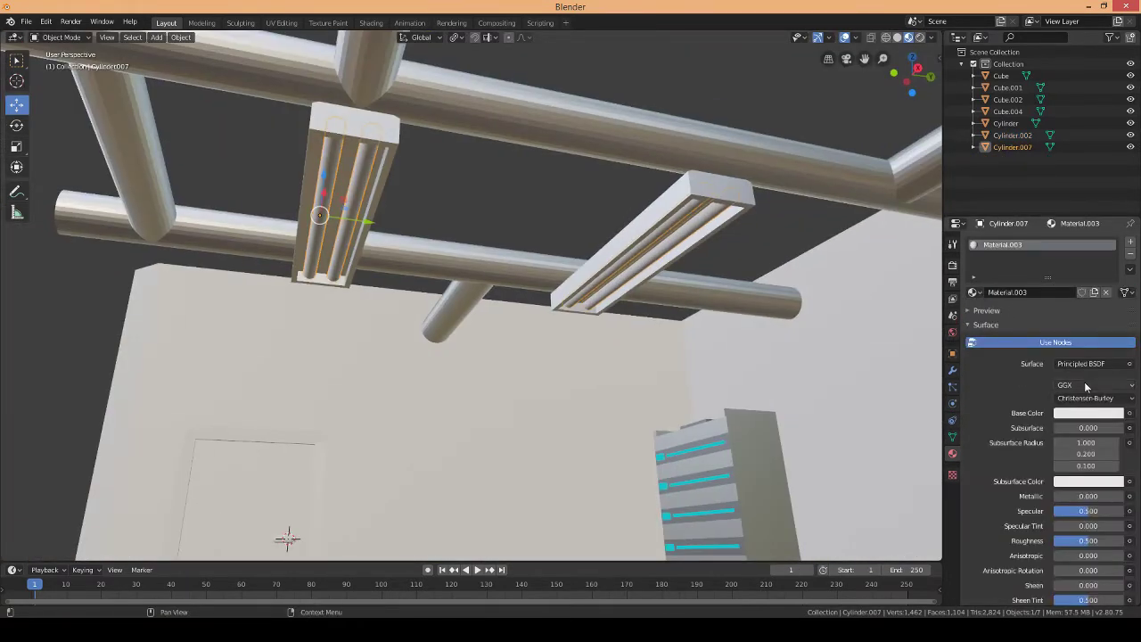
left_click(1089, 363)
left_click(985, 127)
left_click(1061, 384)
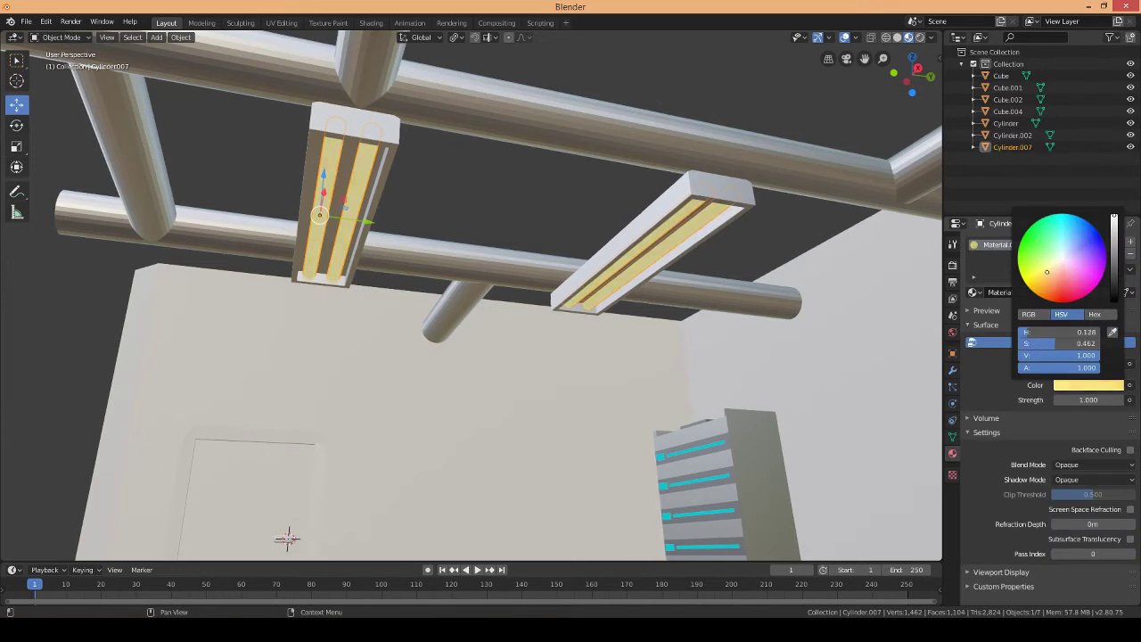
mouse_move(624, 338)
middle_mouse_down()
mouse_move(591, 323)
mouse_move(491, 440)
mouse_move(607, 222)
mouse_move(462, 285)
middle_mouse_up()
- Duplicate the server cabinet along the wall into a row of four cabinets
left_click(462, 285)
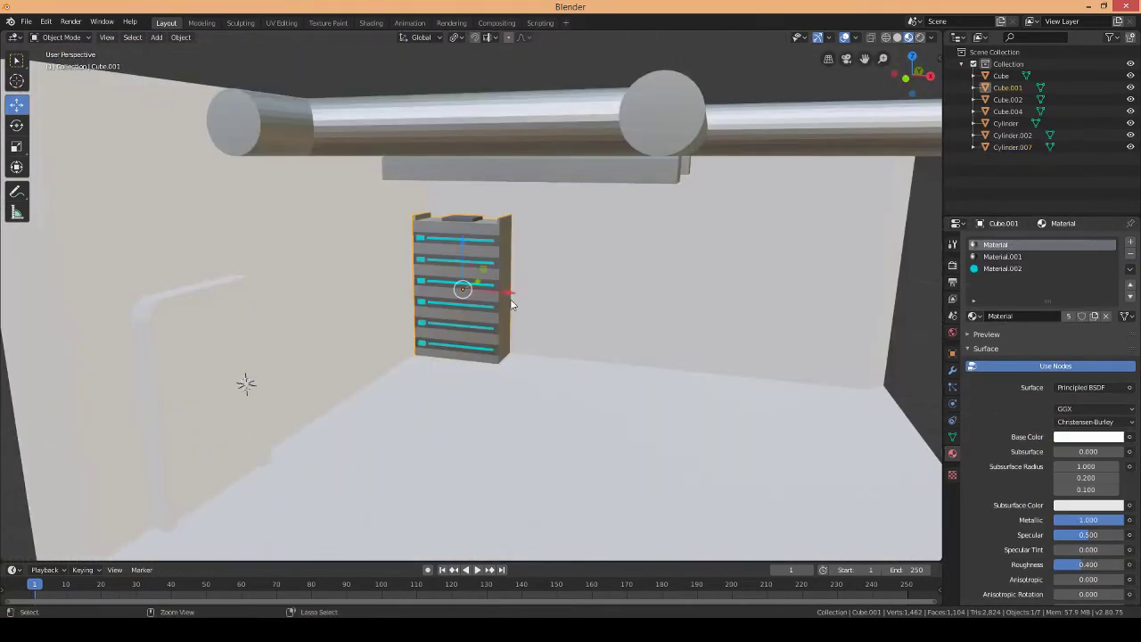
key("shift+d")
key("ctrl+c")
key("ctrl+v")
key("g")
left_click(786, 334)
middle_click_drag(786, 335, 564, 304)
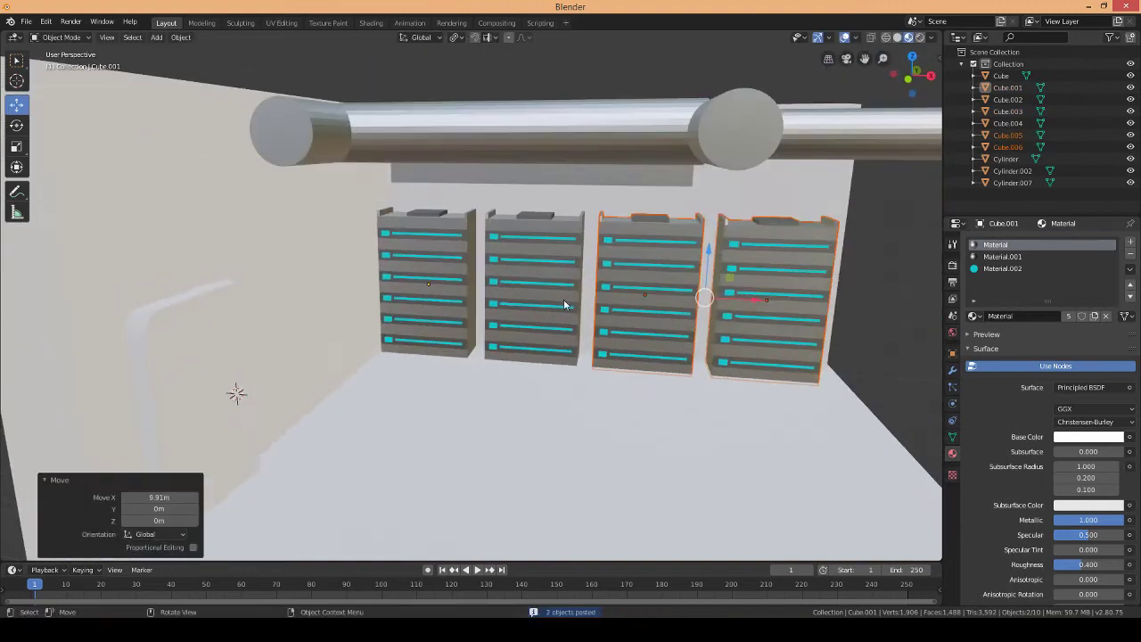
- Paste a second row of cabinets, shift it -4 m along Y, and turn it 180°
key("ctrl+v")
scroll(690, 293, "down", 5)
scroll(613, 349, "up", 3)
key("g")
key("y")
key("minus")
key("4")
key("Return")
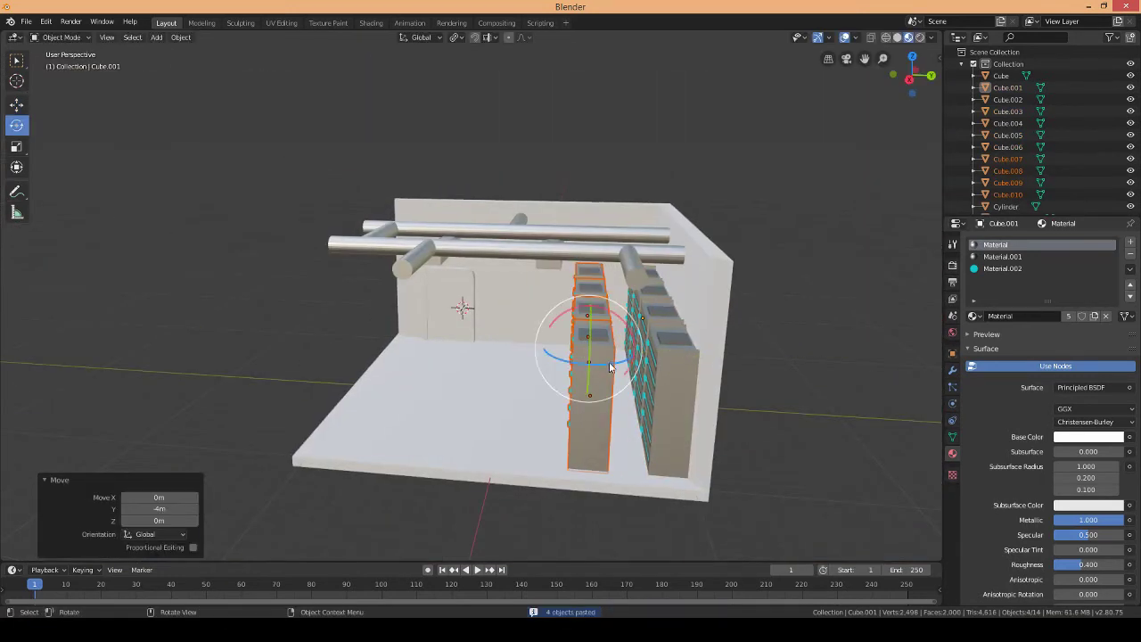
left_click_drag(610, 367, 513, 303)
left_click(17, 104)
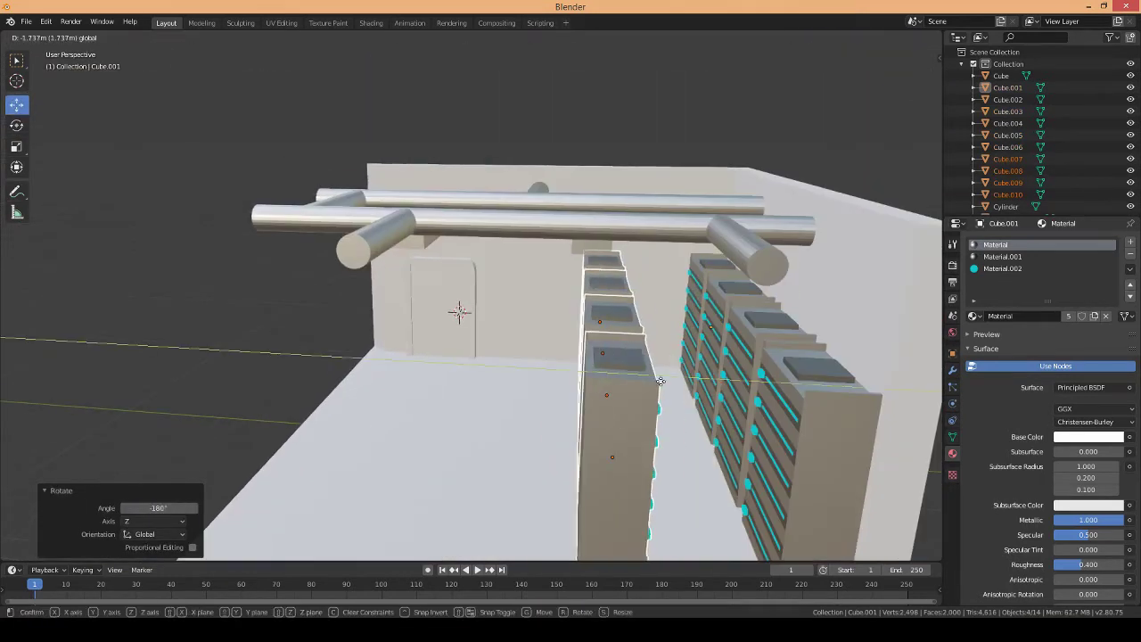
- Delete an extra cabinet and paste more cabinets into the second row, rotated exactly 180°
left_click(611, 458)
key("Delete")
left_click(633, 397)
key("ctrl+v")
left_click_drag(621, 335, 264, 167)
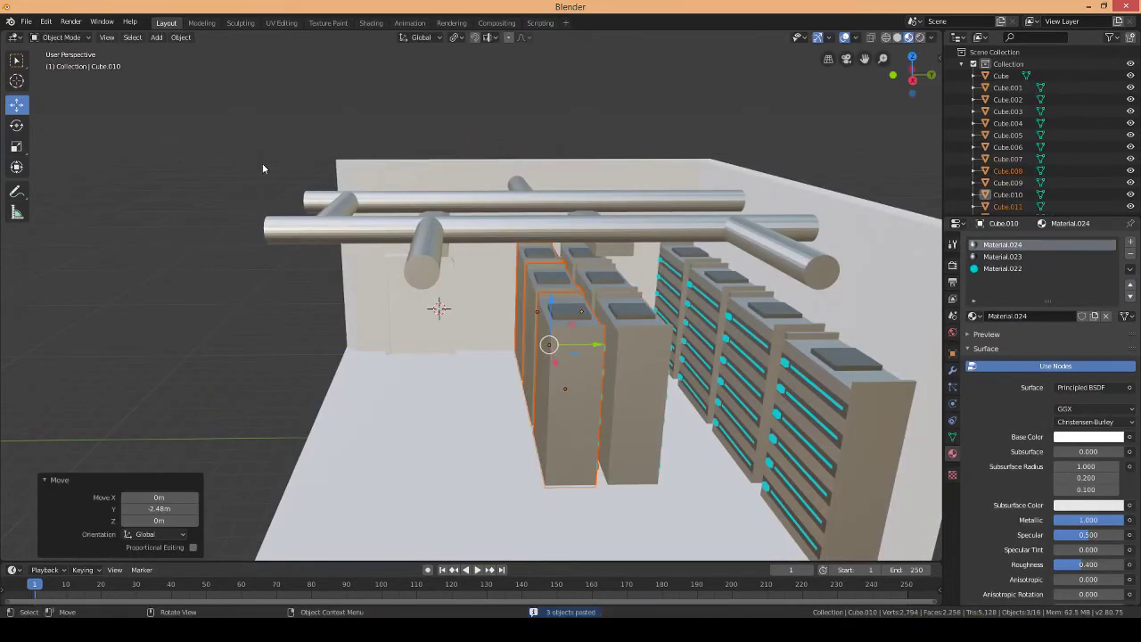
left_click_drag(584, 379, 526, 348)
left_click(142, 508)
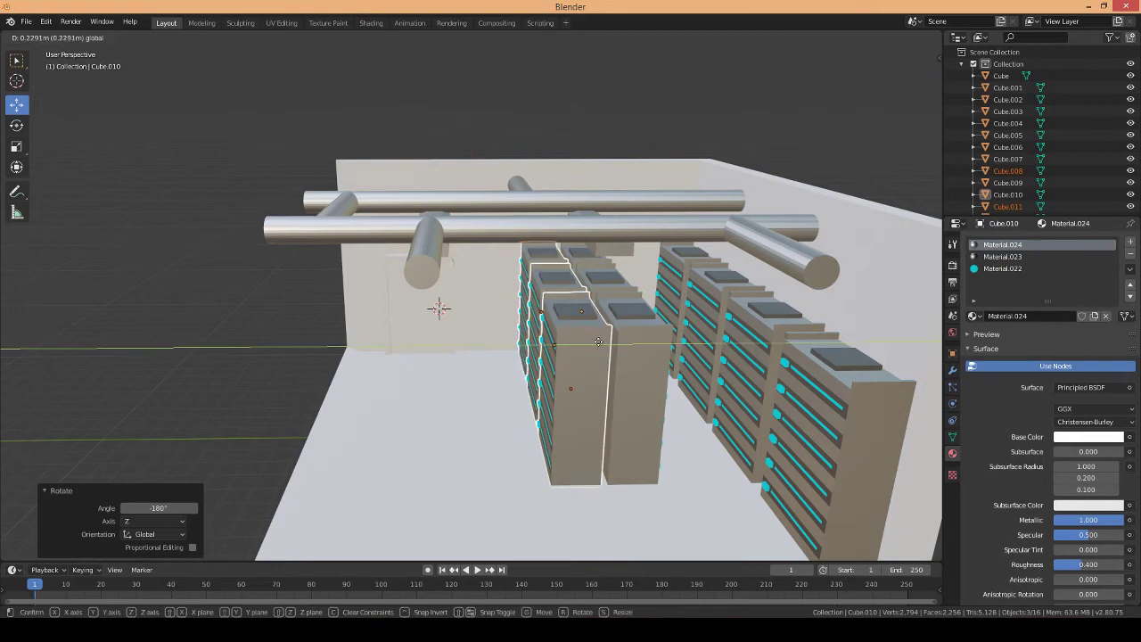
left_click(598, 342)
mouse_move(598, 341)
middle_mouse_down()
mouse_move(622, 246)
mouse_move(580, 246)
middle_mouse_up()
- Move individual cabinets along X so both rows line up straight
left_click(622, 246)
key("g")
key("x")
left_click(510, 242)
left_click(587, 322)
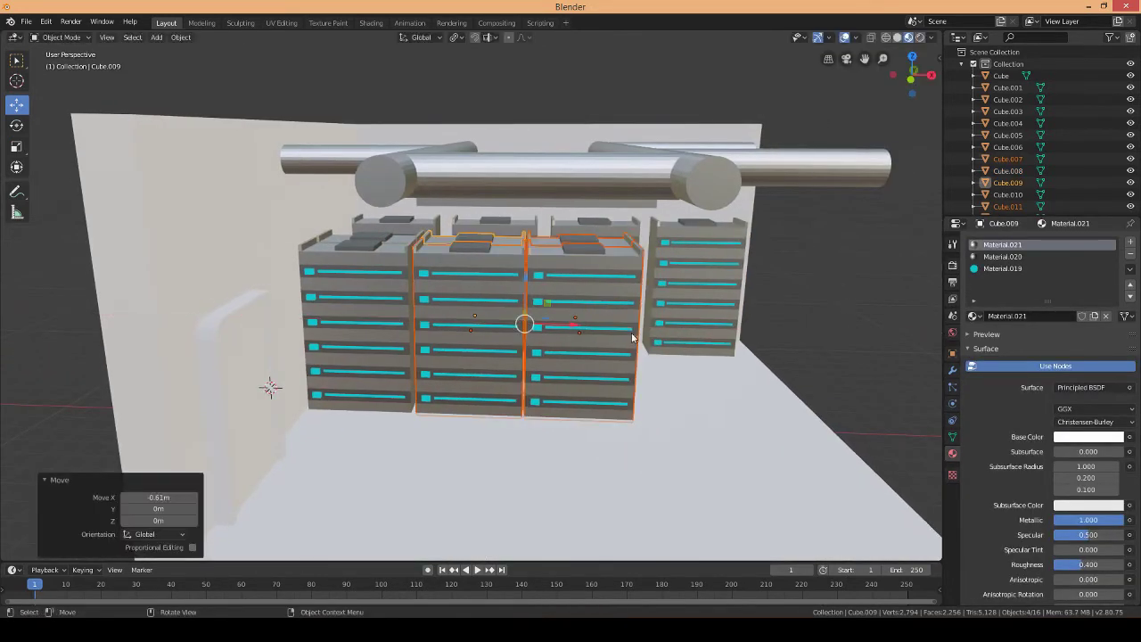
mouse_move(587, 322)
middle_mouse_down()
mouse_move(925, 89)
mouse_move(501, 192)
middle_mouse_up()
left_click(925, 90)
left_click(502, 193)
key("g")
left_click(606, 175)
left_click(734, 167)
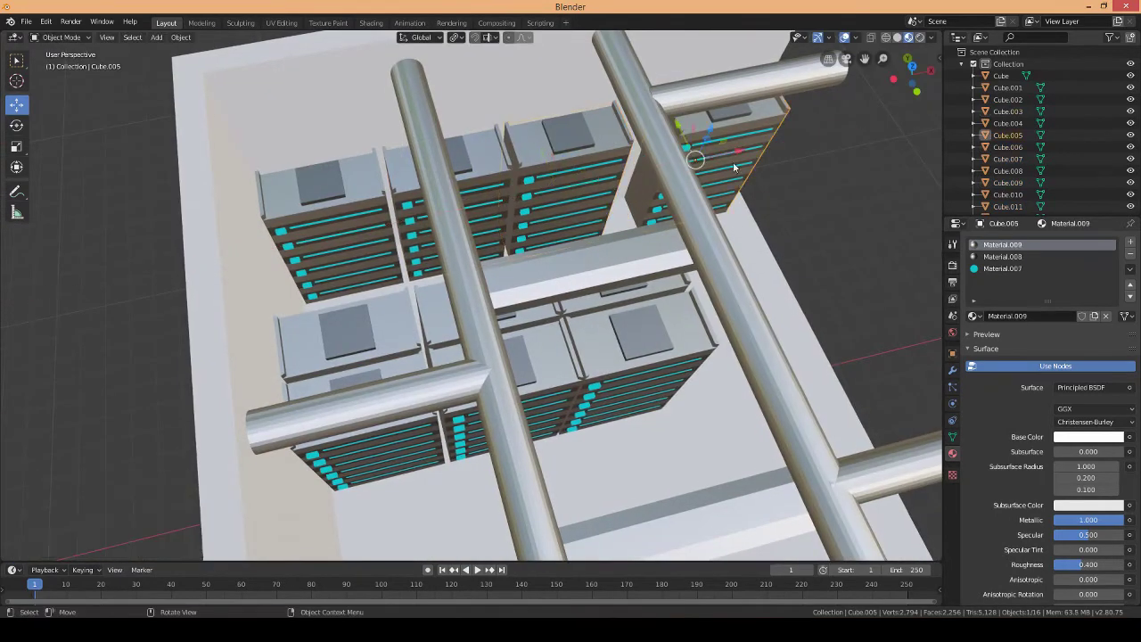
left_click(700, 158)
mouse_move(701, 159)
middle_mouse_down()
mouse_move(796, 340)
mouse_move(461, 305)
mouse_move(588, 395)
mouse_move(535, 356)
mouse_move(597, 339)
middle_mouse_up()
- Give the door frame the racks' Material.009
scroll(419, 249, "up", 5)
left_click(419, 249)
left_click(974, 292)
left_click(1018, 410)
- Give the door's front panel face a new red material in its own material slot
scroll(597, 339, "up", 3)
left_click(59, 36)
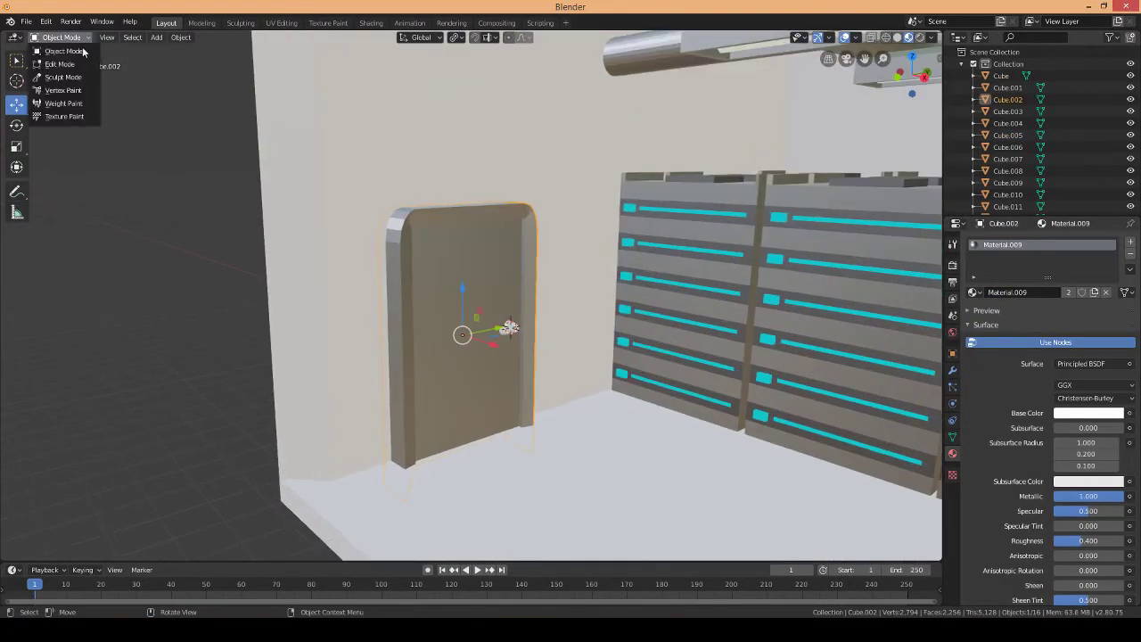
left_click(53, 52)
left_click(464, 339)
left_click(1130, 241)
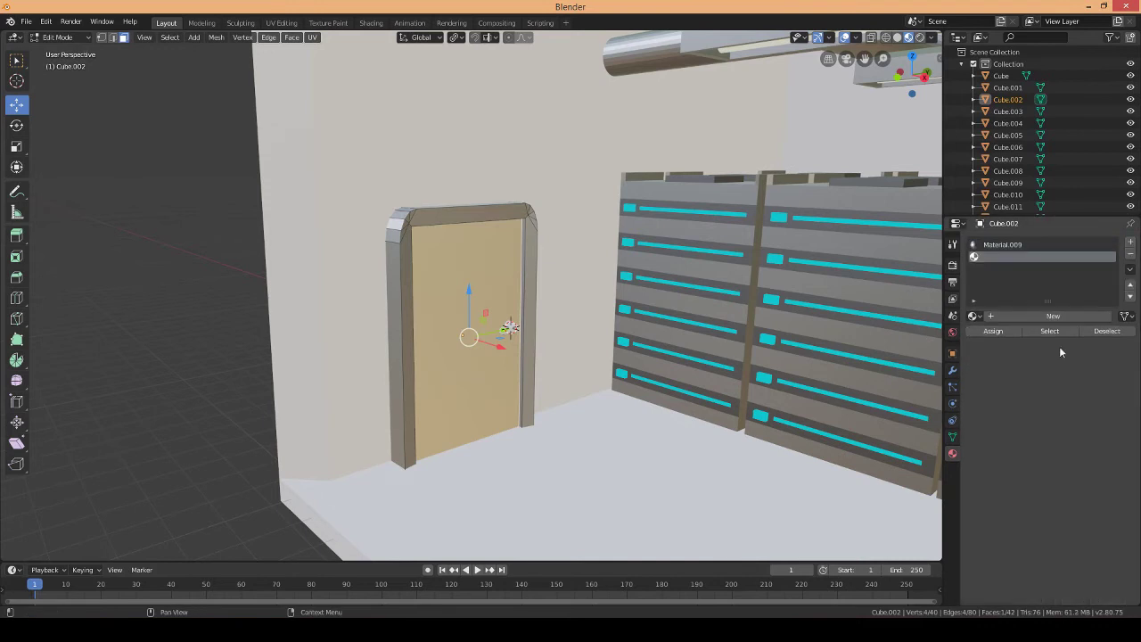
left_click(1051, 316)
left_click(1088, 428)
left_click(1055, 341)
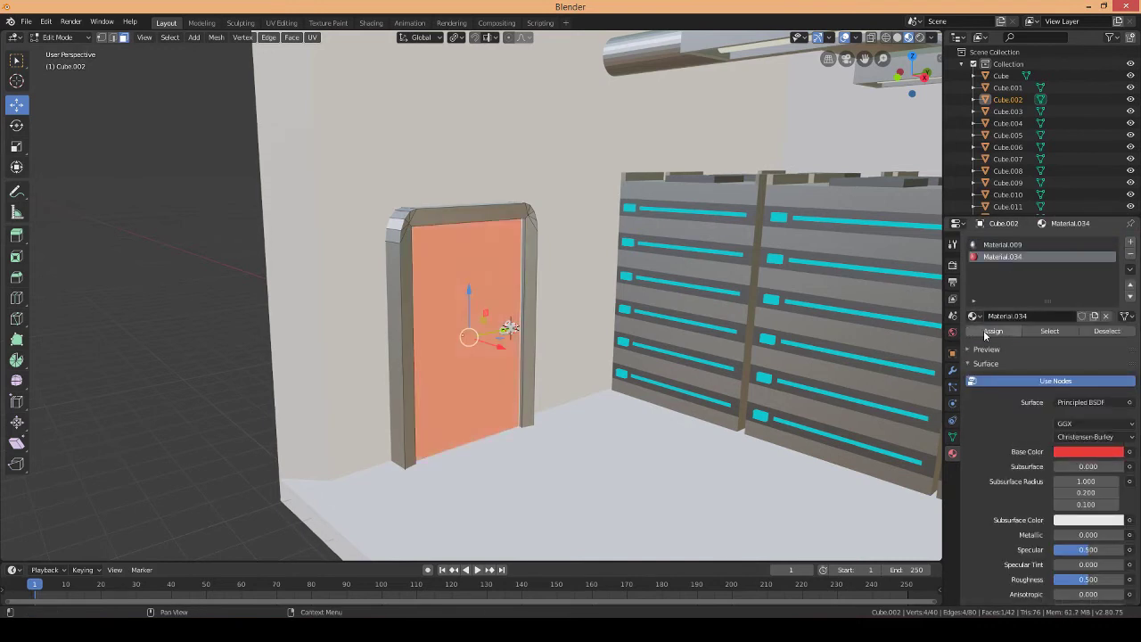
middle_click_drag(504, 330, 469, 326)
- Assign an existing material from the material list to the pipe
left_click(55, 51)
left_click(974, 292)
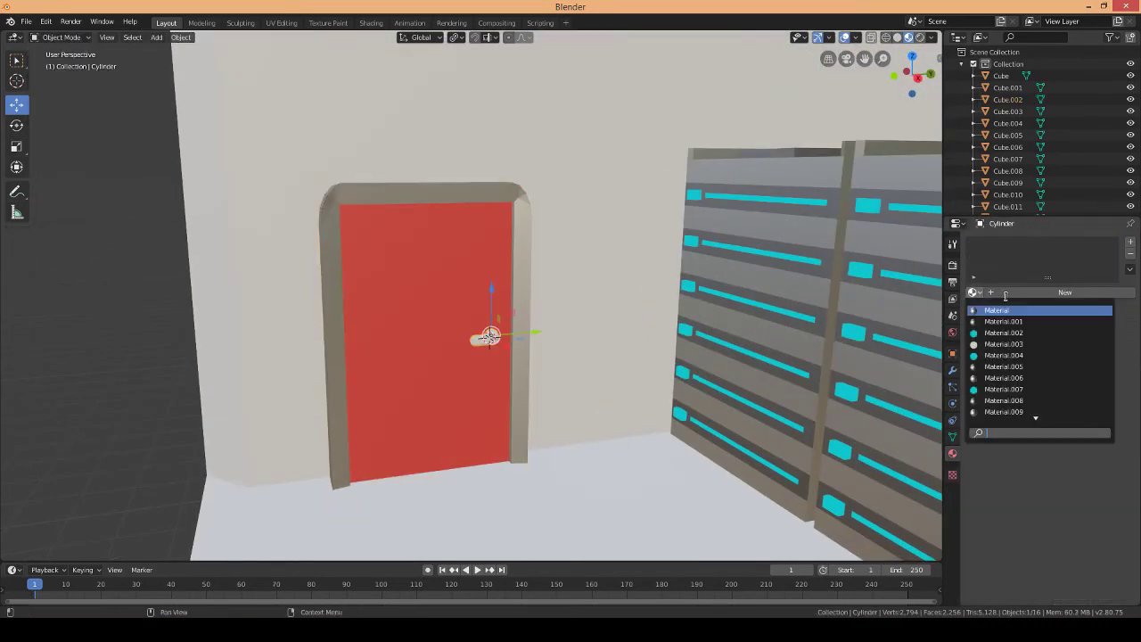
left_click(1024, 356)
- Give the room's walls and floor a new material with a darker grey Base Color
scroll(246, 288, "down", 5)
middle_click_drag(401, 312, 535, 321)
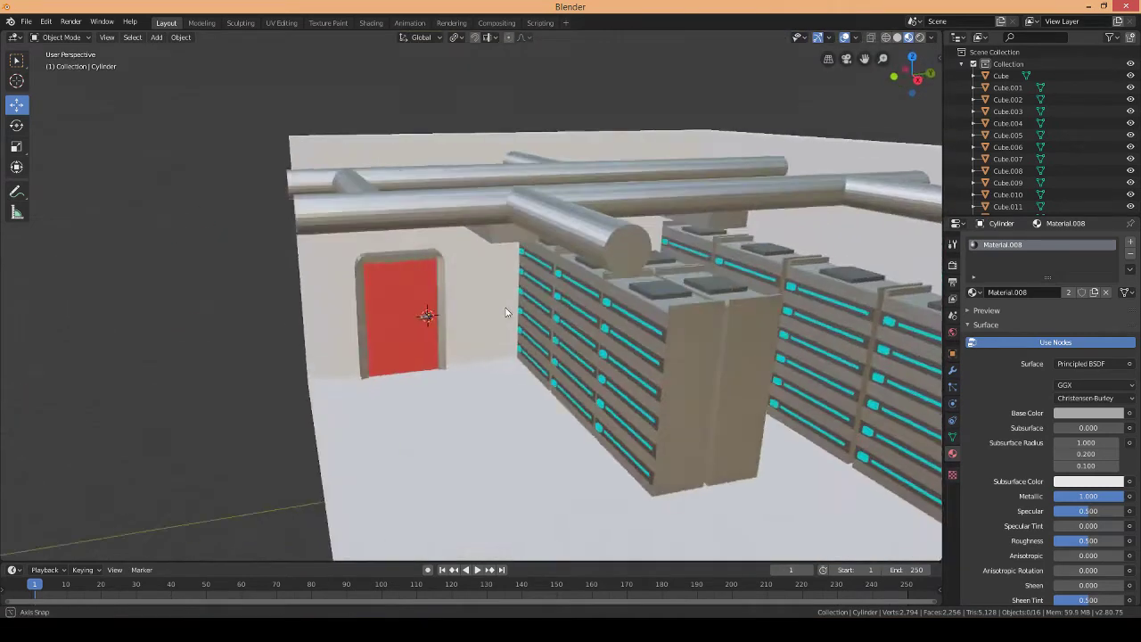
left_click(445, 344)
scroll(693, 335, "up", 3)
scroll(692, 335, "down", 5)
left_click(588, 400)
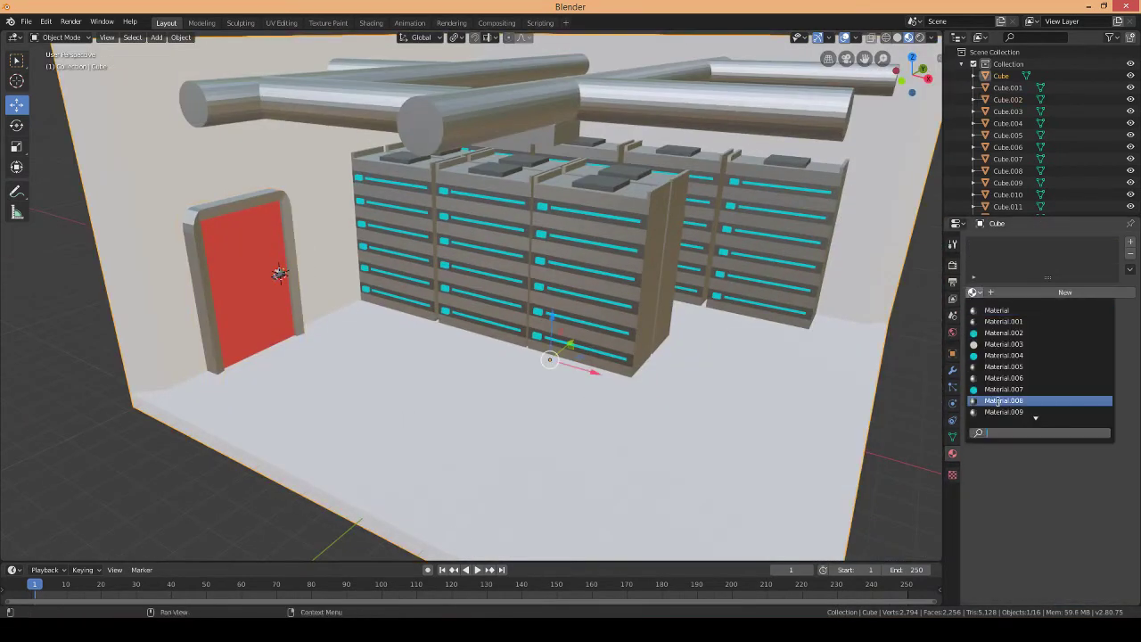
left_click(1130, 253)
left_click(1034, 291)
left_click(1087, 412)
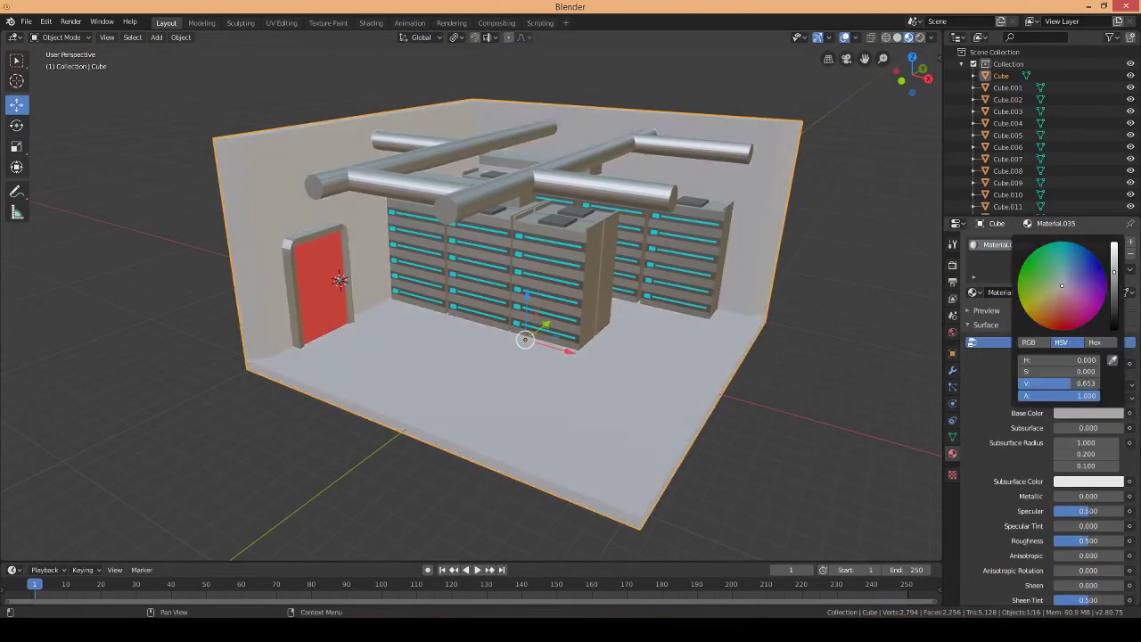
left_click_drag(1127, 249, 1128, 285)
mouse_move(717, 367)
middle_mouse_down()
mouse_move(788, 380)
mouse_move(541, 299)
mouse_move(620, 277)
mouse_move(572, 261)
mouse_move(711, 278)
mouse_move(439, 235)
middle_mouse_up()
left_click(788, 380)
- Add a cube by the door and flatten it to 0.3 on X
key("shift+a")
left_click(464, 267)
scroll(439, 235, "down", 3)
key("s")
key("x")
key("period")
key("3")
key("Return")
- Move the flat cube -1.1 along Y so the sign sits above the door
key("g")
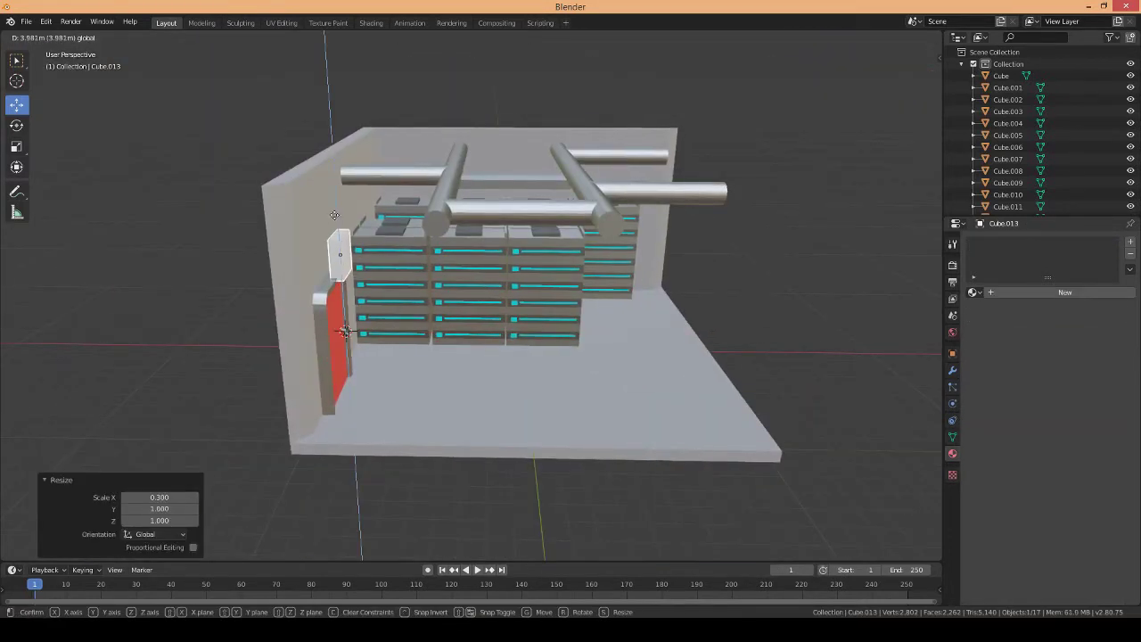
key("KP_3")
key("KP_Decimal")
key("g")
key("y")
key("minus")
key("1")
key("period")
key("1")
key("Return")
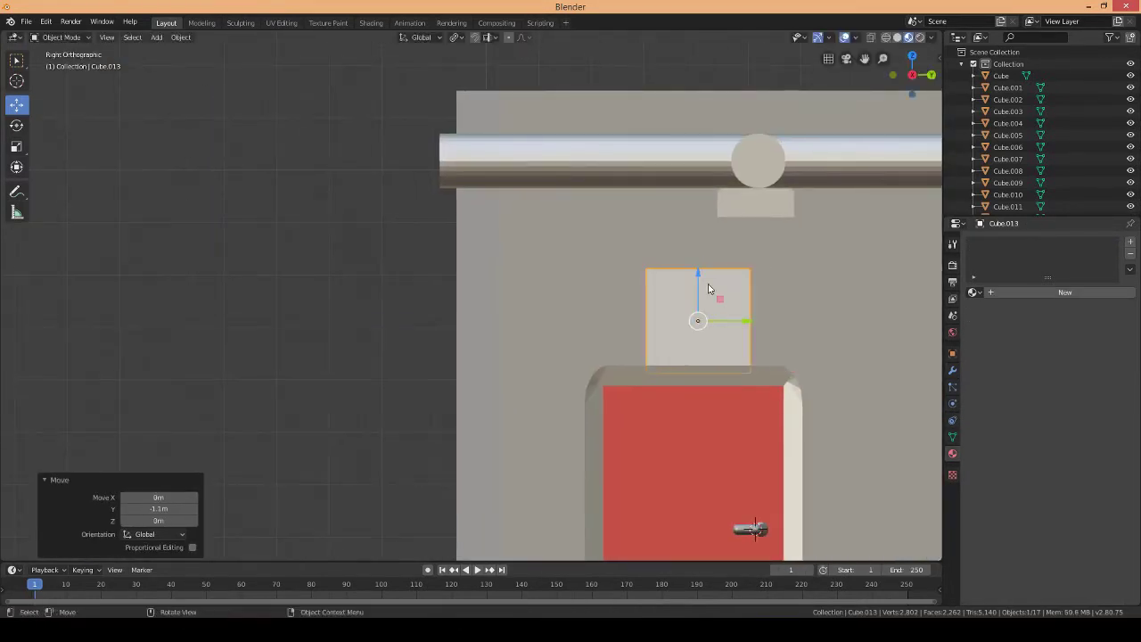
key("KP_1")
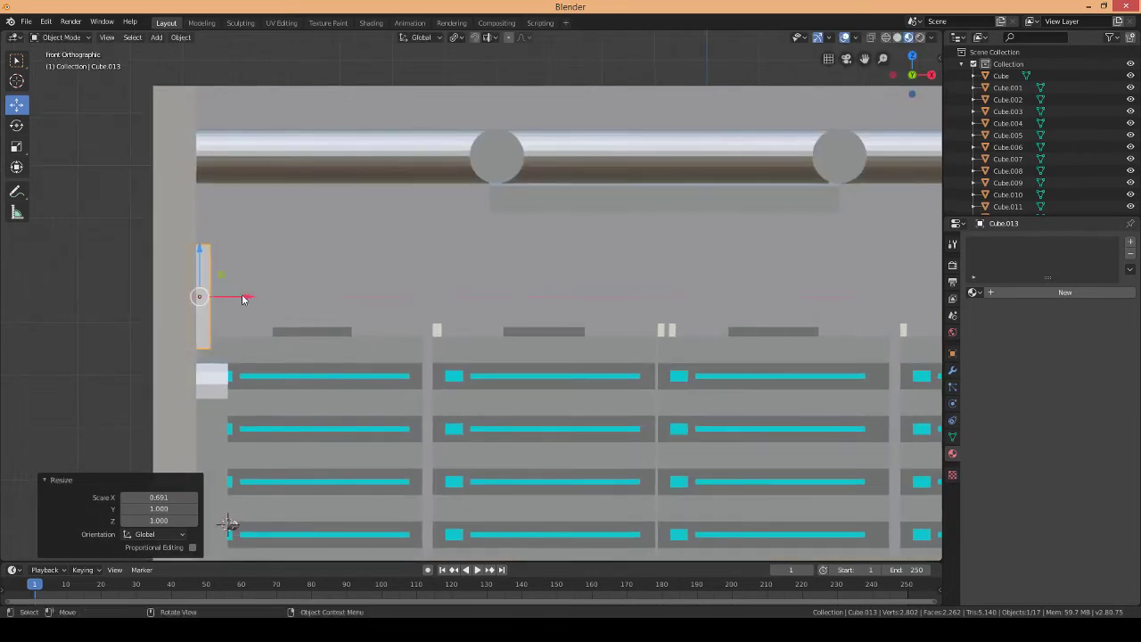
middle_click_drag(242, 298, 374, 312)
scroll(374, 312, "up", 2)
- Recess the sign's front face, bevel the frame corners, and shade the sign smooth
key("Tab")
scroll(485, 248, "up", 2)
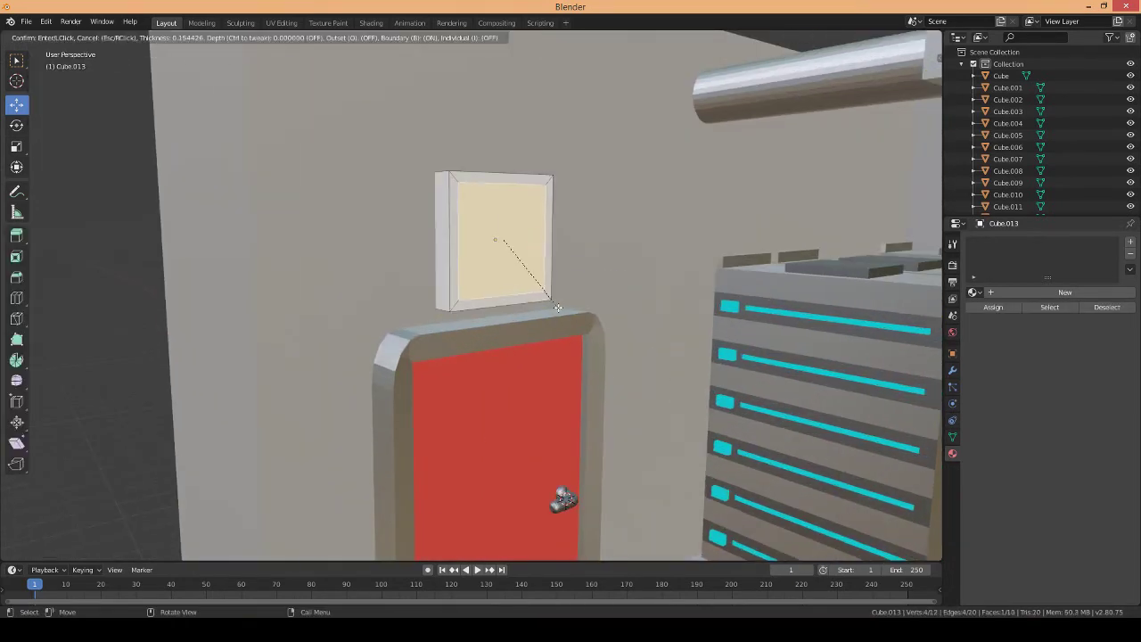
left_click(557, 307)
mouse_move(557, 307)
middle_mouse_down()
mouse_move(624, 339)
mouse_move(699, 319)
middle_mouse_up()
key("e")
left_click(642, 330)
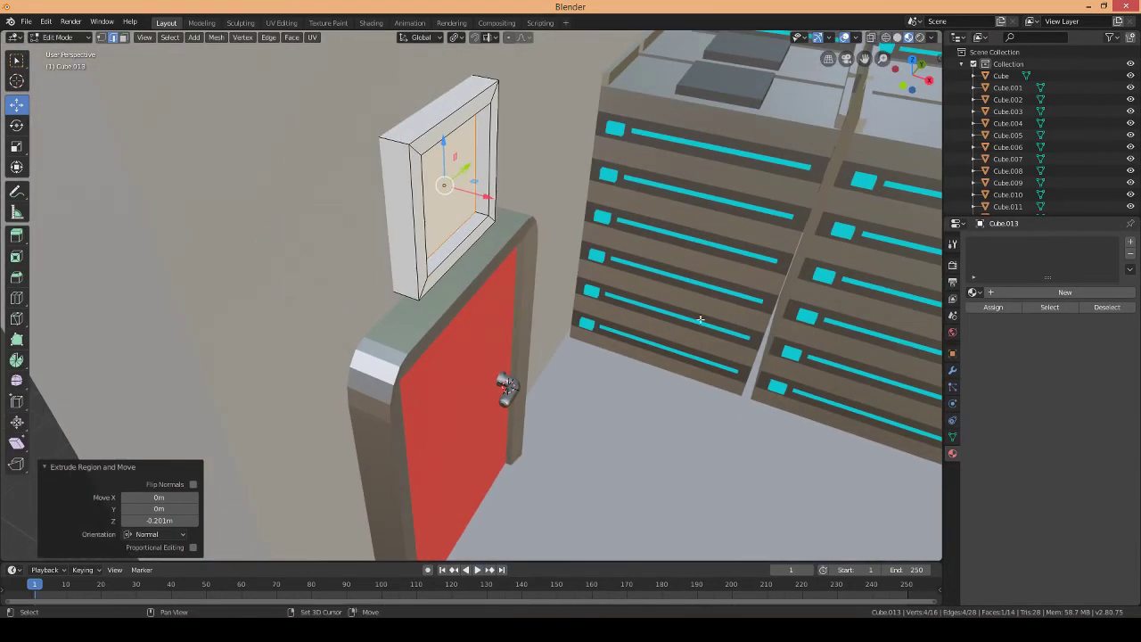
mouse_move(392, 287)
middle_mouse_down()
mouse_move(395, 255)
mouse_move(601, 306)
mouse_move(659, 300)
mouse_move(571, 503)
mouse_move(624, 436)
mouse_move(499, 308)
middle_mouse_up()
key("ctrl+b")
left_click(596, 402)
key("Tab")
right_click(499, 307)
left_click(499, 310)
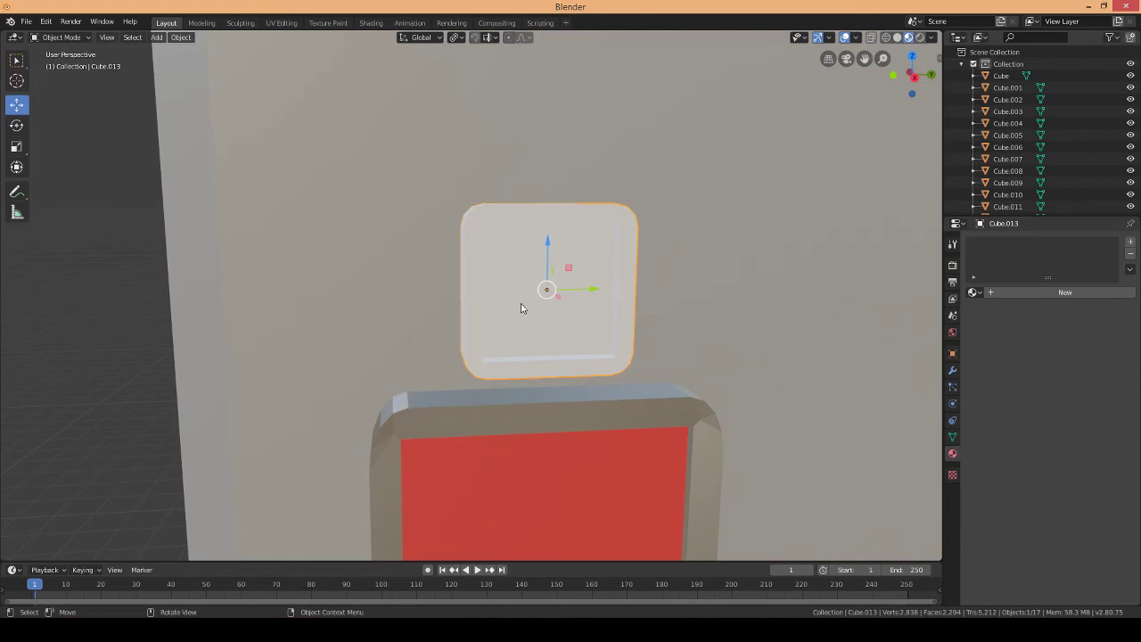
- Give the sign a new dark blue material
left_click(974, 291)
left_click(1043, 415)
middle_click_drag(678, 374, 593, 318)
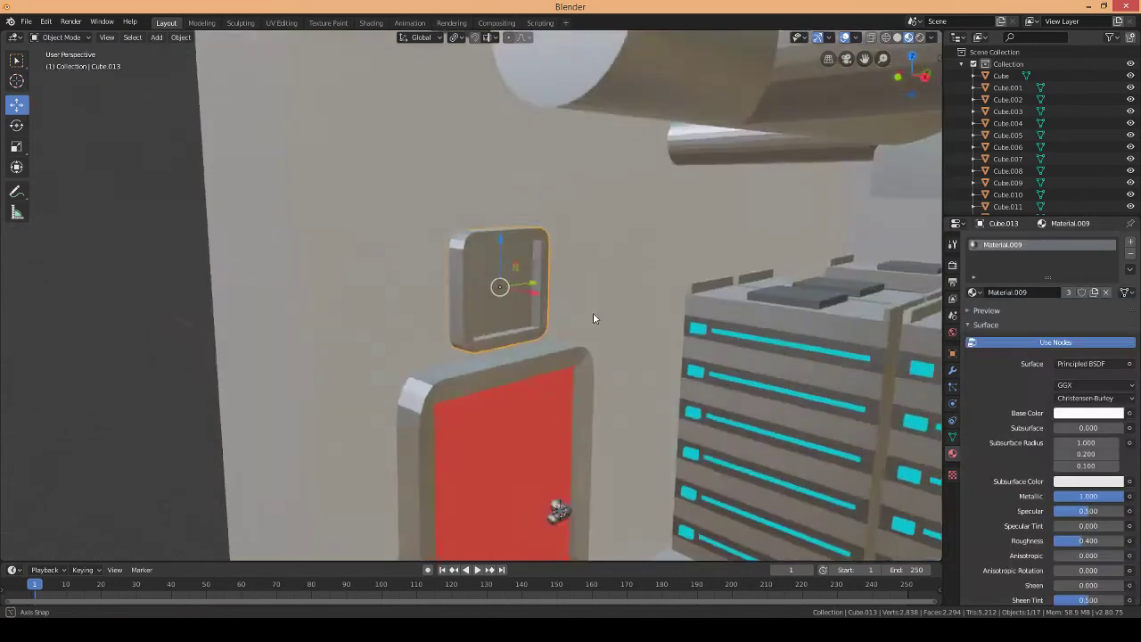
left_click(1065, 413)
left_click_drag(1083, 384, 1043, 383)
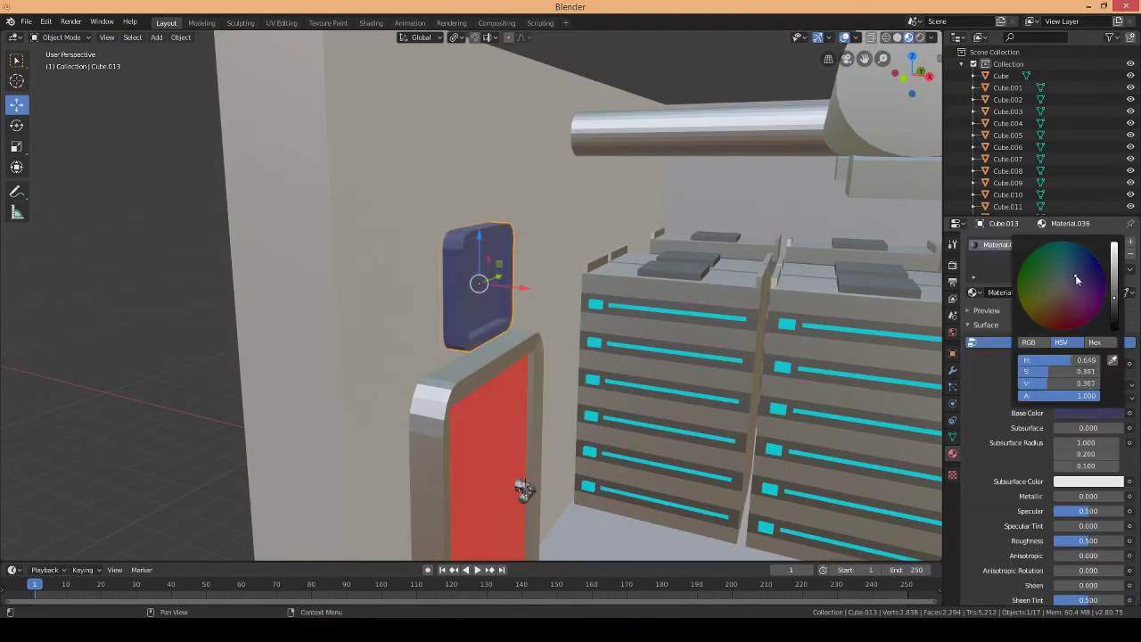
- Inset the sign's front face and extrude the inner face outward
key("KP_Decimal")
key("Tab")
key("3")
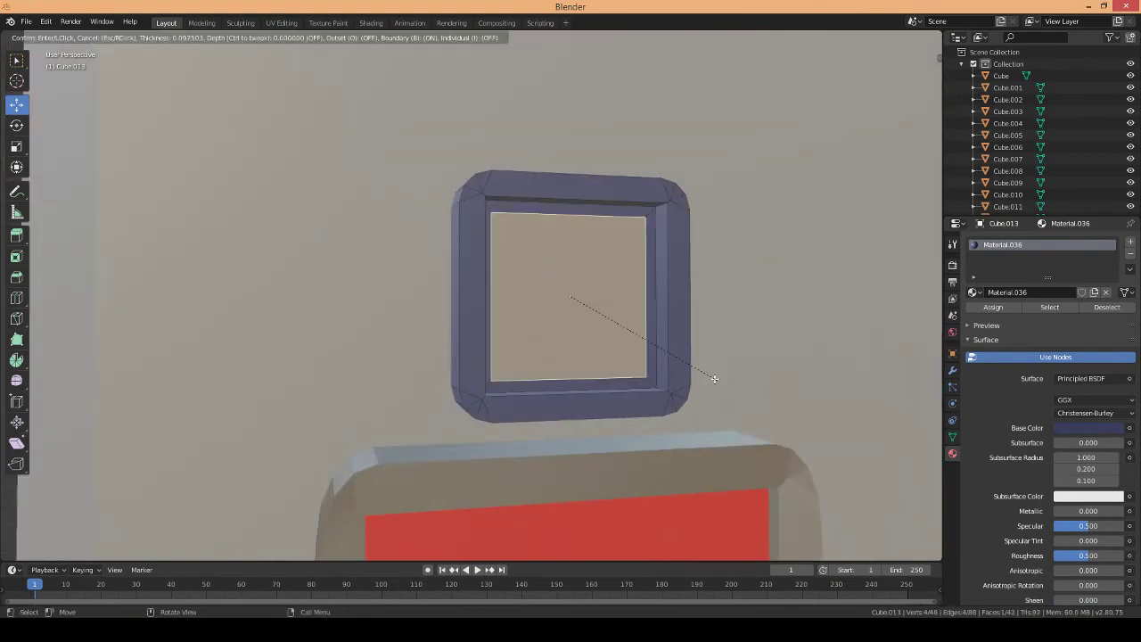
left_click(686, 364)
key("e")
left_click(645, 351)
middle_click_drag(645, 351, 534, 338)
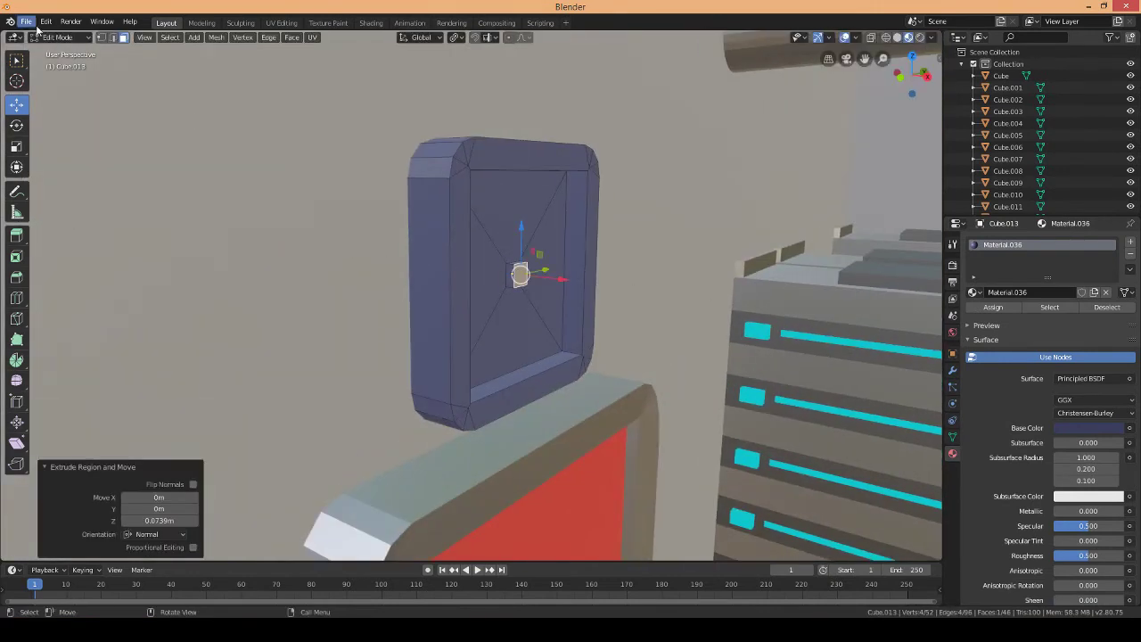
key("Tab")
- Add a small cube scaled to 0.084 and start narrowing it along X
key("shift+a")
left_click(655, 314)
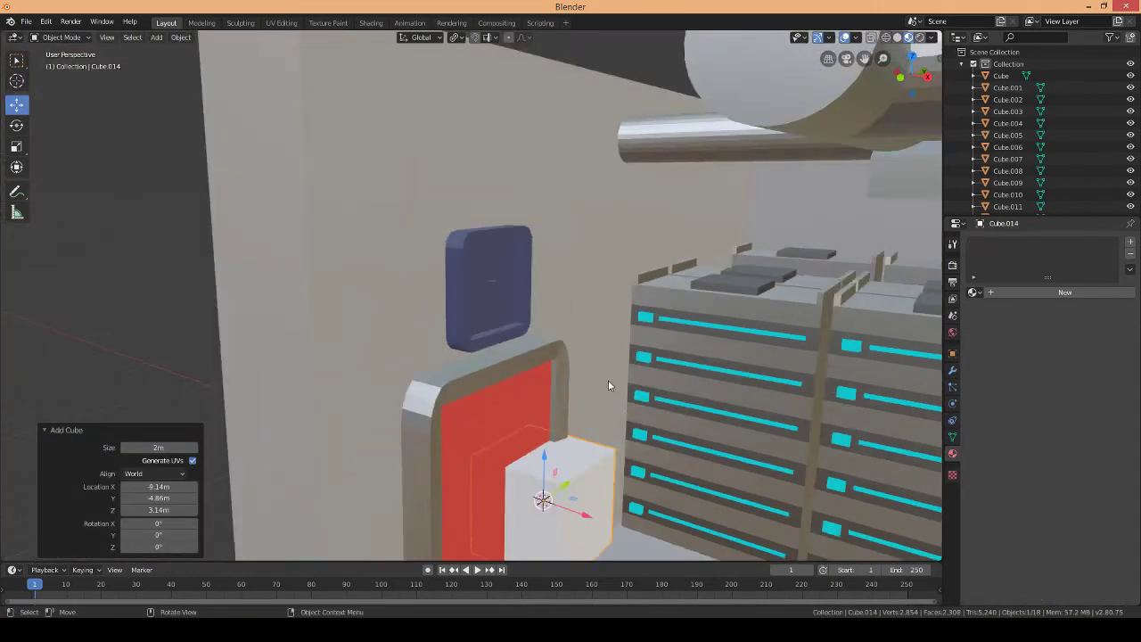
type("s.084")
key("Return")
scroll(602, 293, "up", 4)
key("s")
key("x")
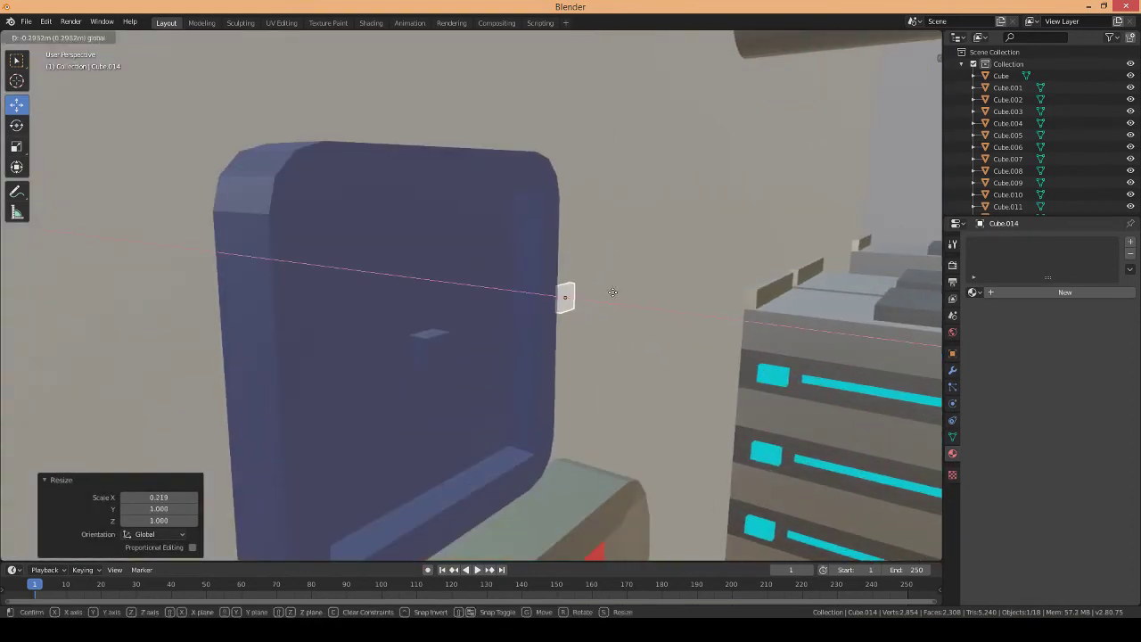
- Move the thin bar 0.2 along Y onto the sign and nudge the vertical bar lower
left_click(927, 77)
middle_click_drag(567, 365, 626, 322)
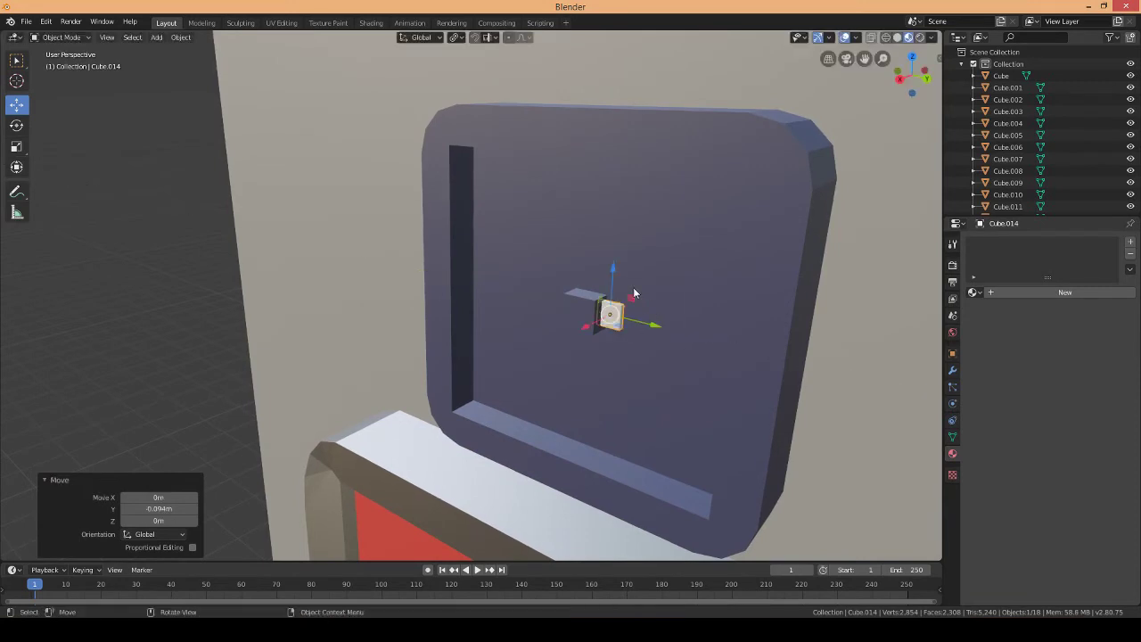
type("y.2")
key("Return")
middle_click_drag(677, 336, 49, 68)
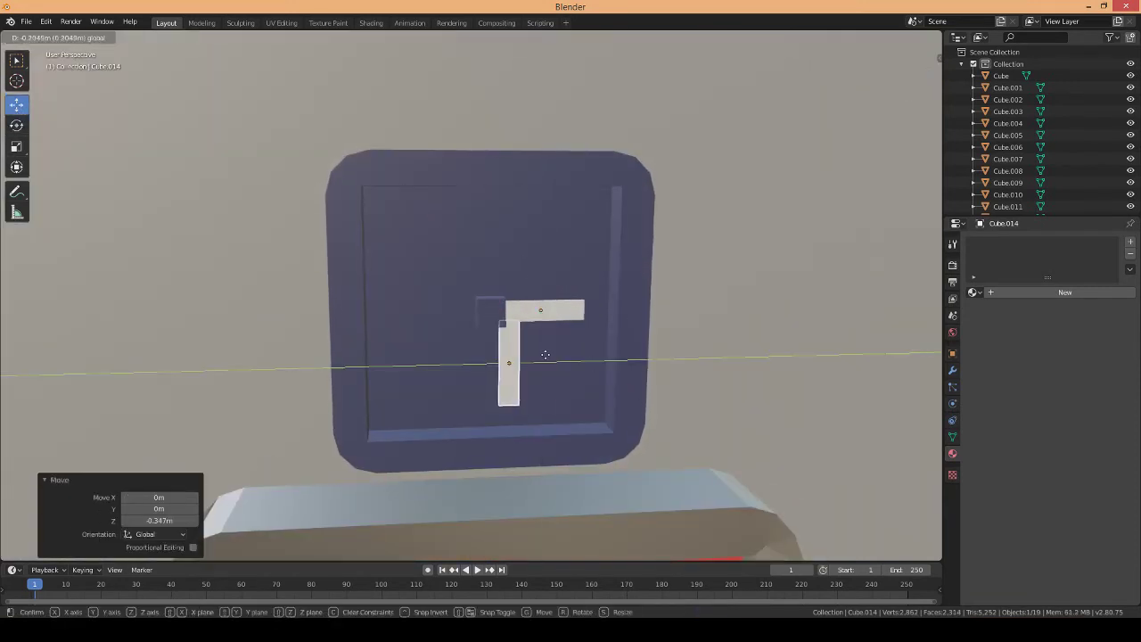
left_click(538, 356)
middle_click_drag(538, 356, 564, 344)
left_click_drag(534, 375, 534, 376)
middle_click_drag(535, 376, 587, 413)
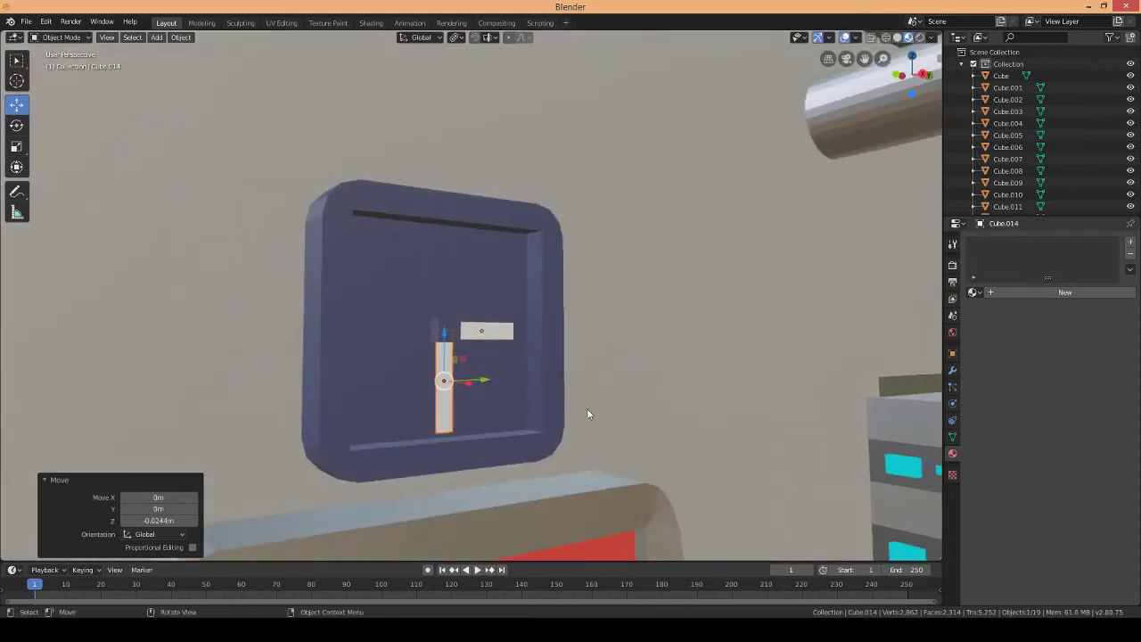
left_click(485, 382)
middle_click_drag(485, 381, 513, 279)
- Add a point light and move it 5.1 along X under a ceiling fixture
scroll(512, 279, "down", 5)
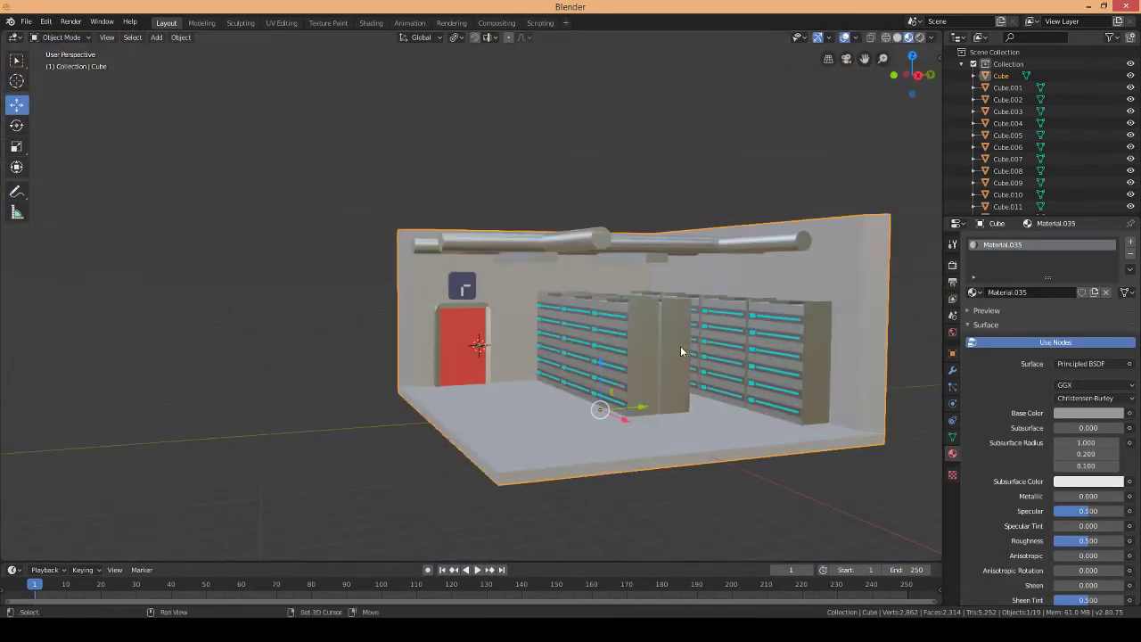
scroll(570, 359, "up", 2)
key("shift+a")
left_click(586, 474)
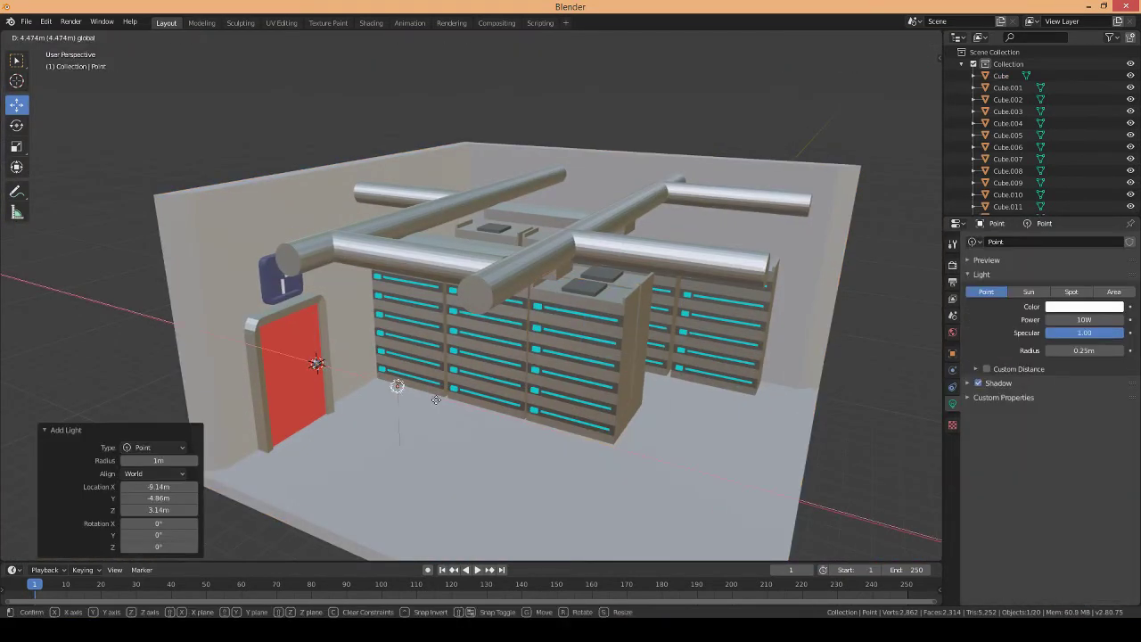
type("gx5.1")
key("Return")
key("KP_1")
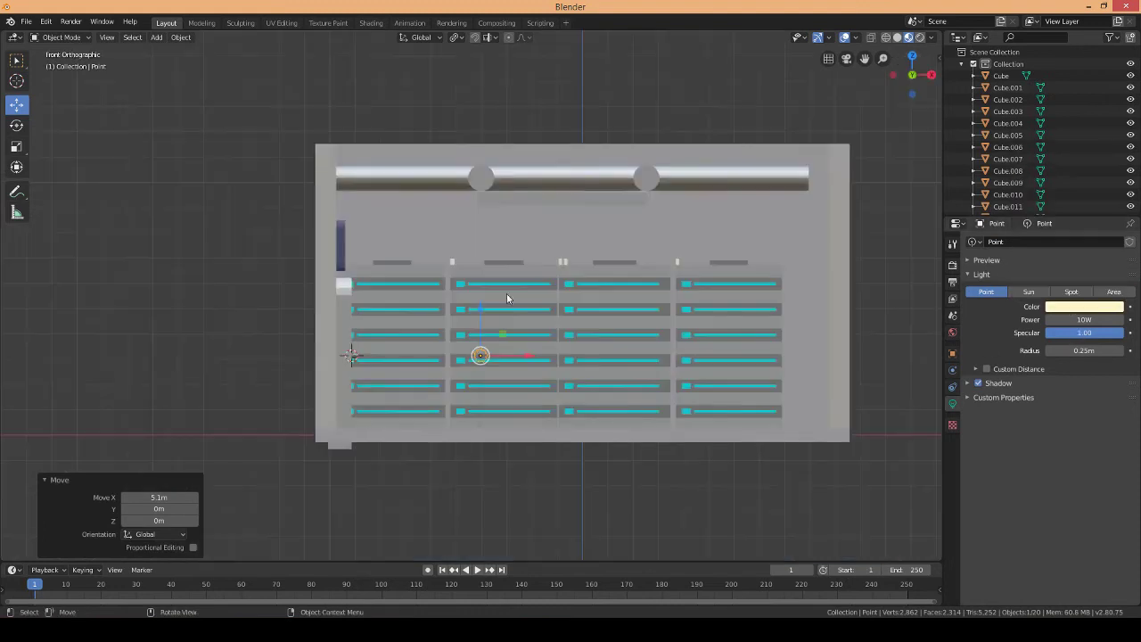
left_click(514, 165)
mouse_move(514, 165)
middle_mouse_down()
mouse_move(593, 222)
mouse_move(433, 206)
mouse_move(461, 196)
mouse_move(388, 206)
middle_mouse_up()
- Copy and paste the ceiling lights to the other fixtures, deleting the extra copy
key("ctrl+c")
key("ctrl+v")
left_click(464, 195, "shift")
key("ctrl+c")
key("ctrl+v")
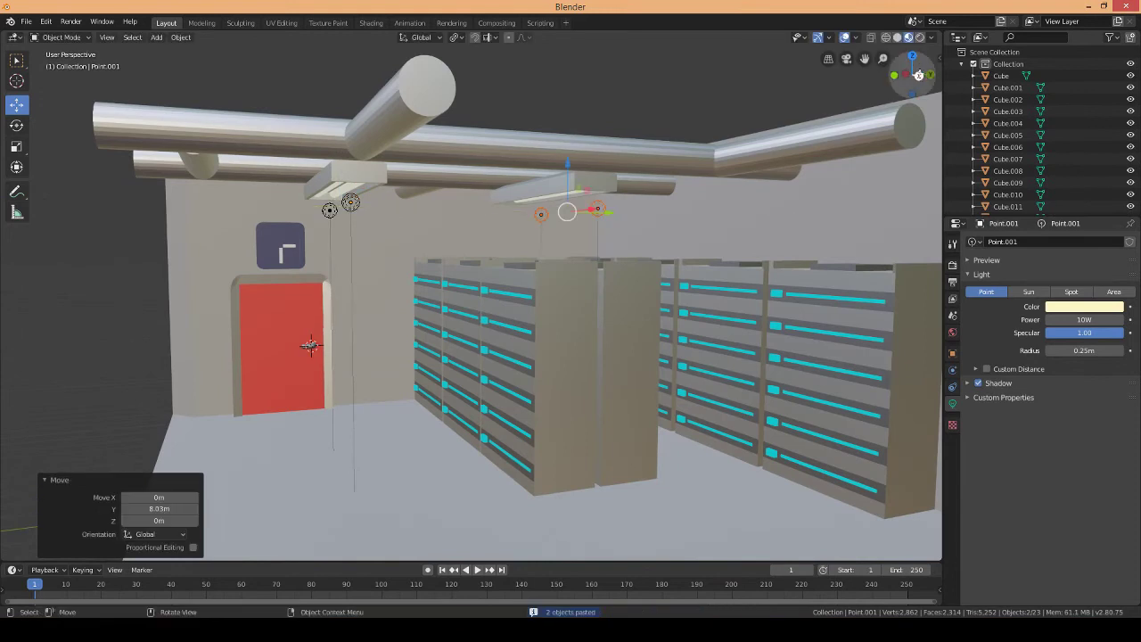
key("KP_1")
middle_click_drag(566, 267, 565, 204)
left_click(564, 331)
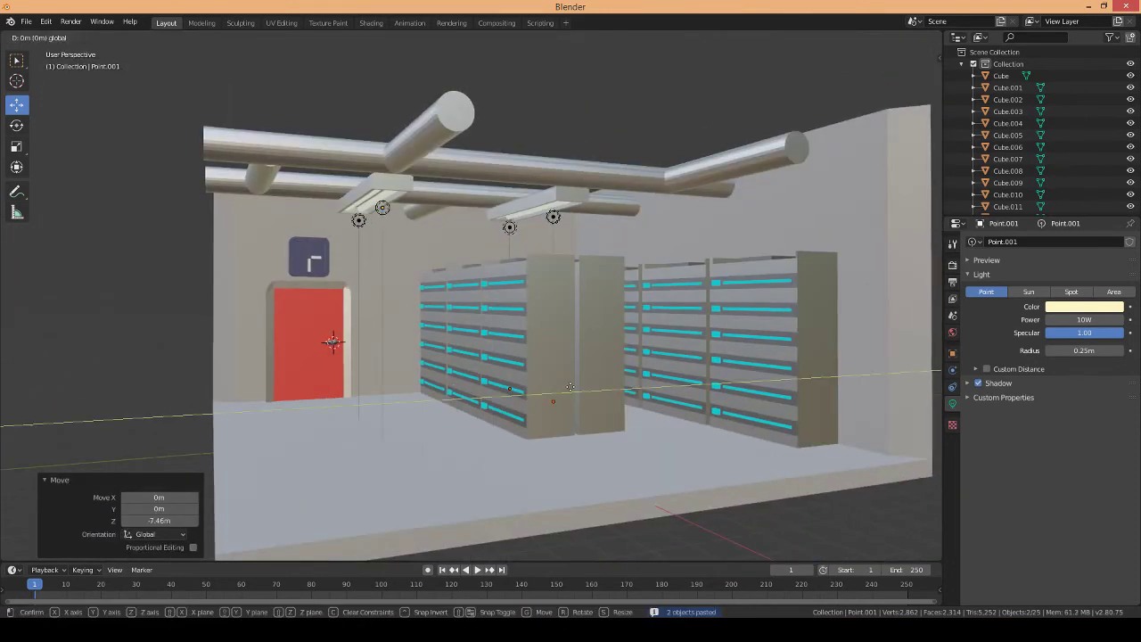
middle_click_drag(564, 331, 644, 401)
key("Delete")
- Place the cyan light along the base of the first racks and preview the glow
middle_click_drag(503, 409, 613, 428)
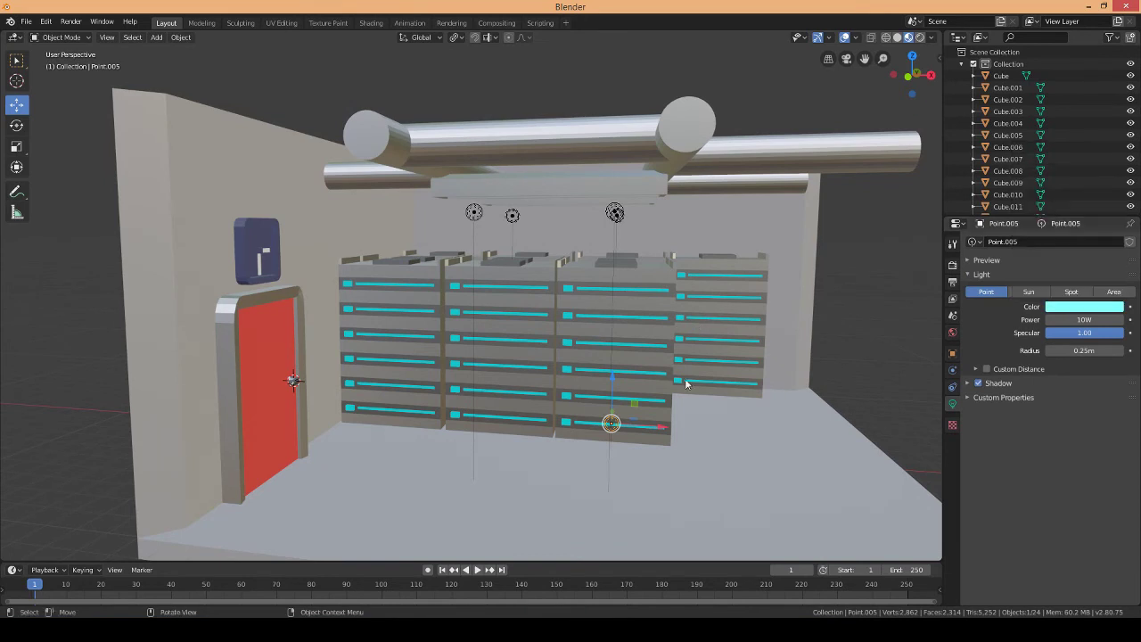
middle_click_drag(686, 383, 909, 91)
key("Return")
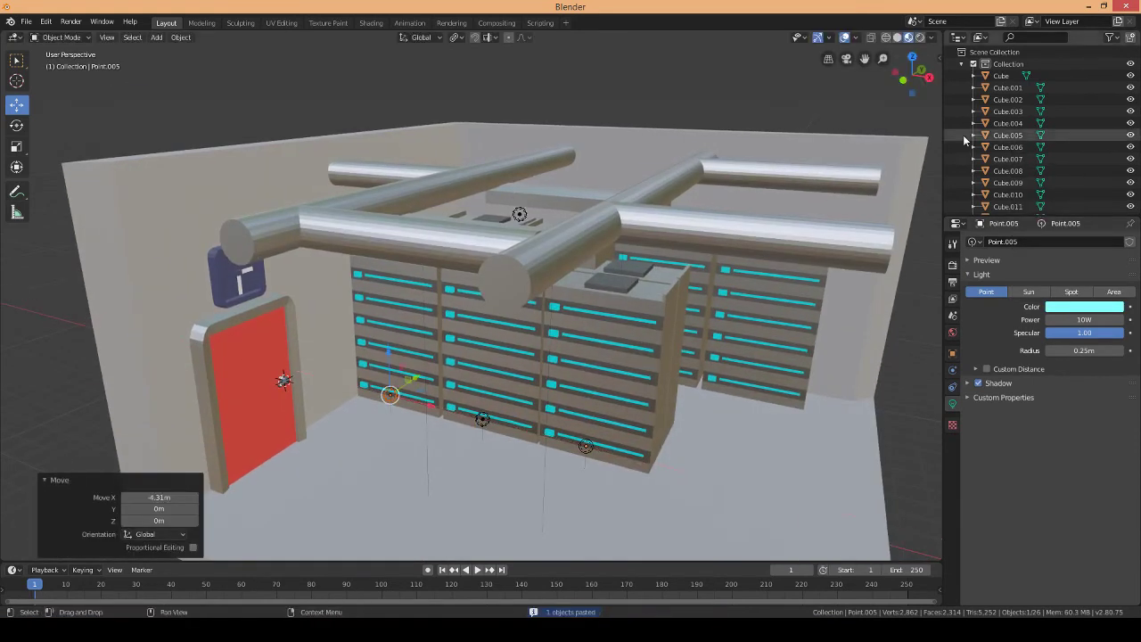
key("KP_1")
mouse_move(692, 215)
middle_mouse_down()
mouse_move(544, 310)
mouse_move(500, 423)
middle_mouse_up()
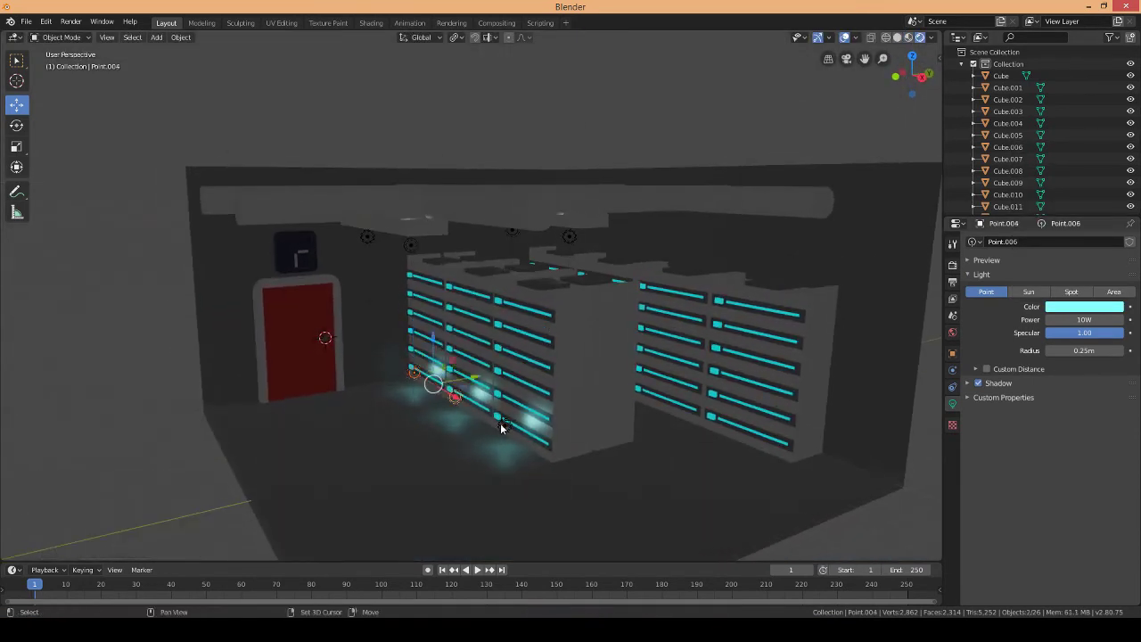
- Paste copies of the cyan lights and move them along Y to the second rack row
key("ctrl+v")
key("g")
key("y")
middle_click_drag(599, 466, 687, 412)
key("ctrl+v")
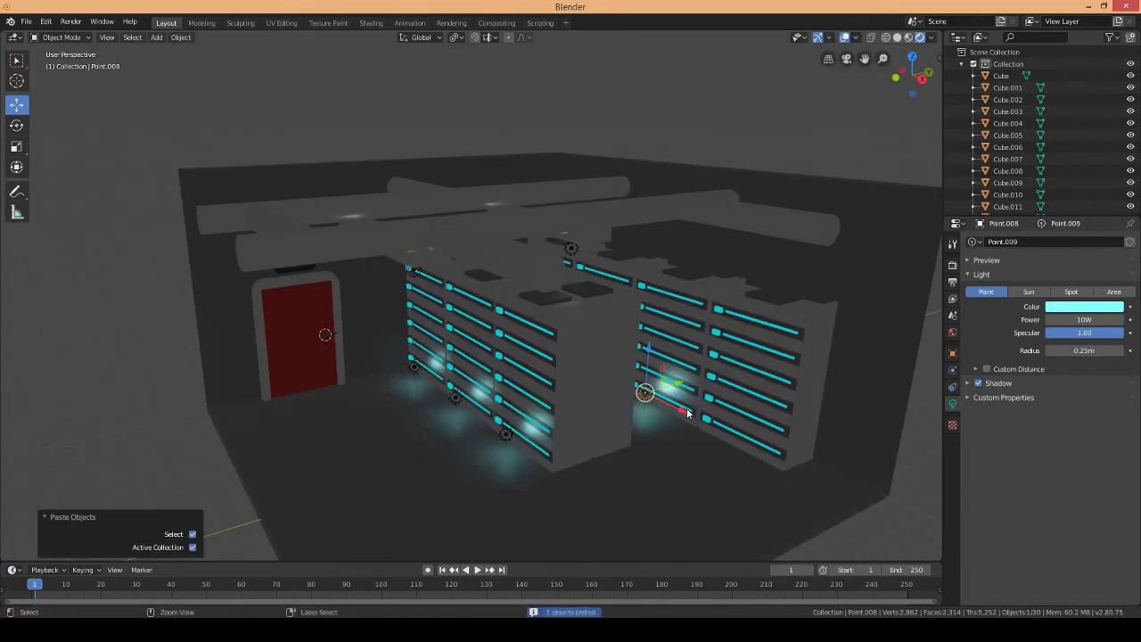
left_click(772, 457)
middle_click_drag(772, 457, 469, 122)
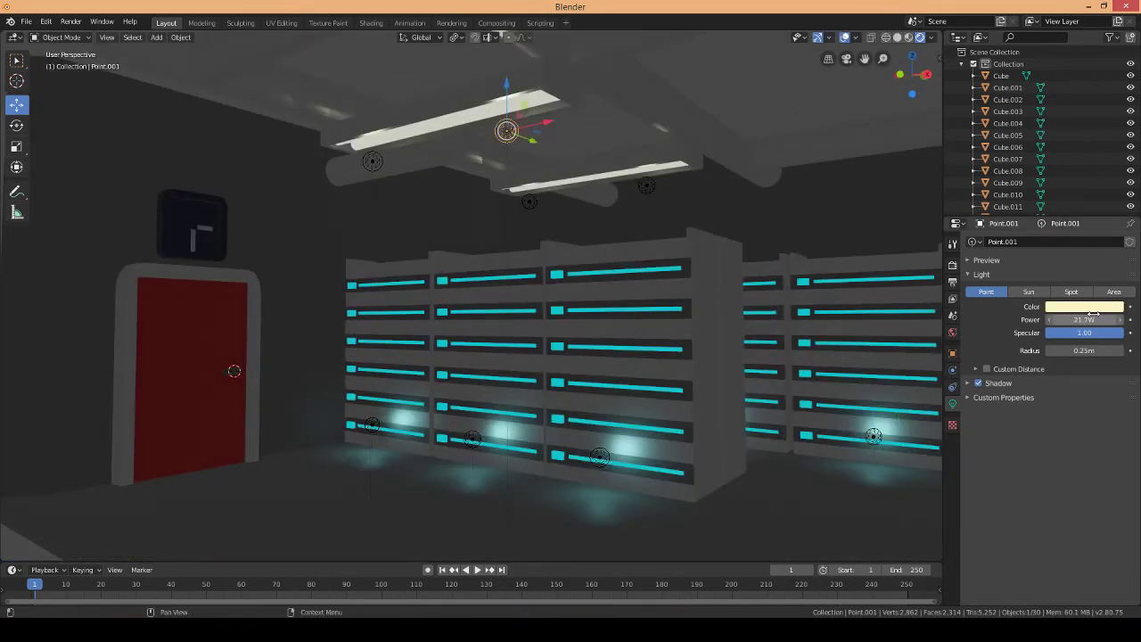
middle_click_drag(765, 342, 450, 168)
- Set each ceiling point light's Power to 300 W
scroll(571, 191, "down", 5)
mouse_move(571, 191)
middle_mouse_down()
mouse_move(783, 329)
mouse_move(678, 323)
mouse_move(595, 374)
mouse_move(452, 200)
mouse_move(913, 257)
middle_mouse_up()
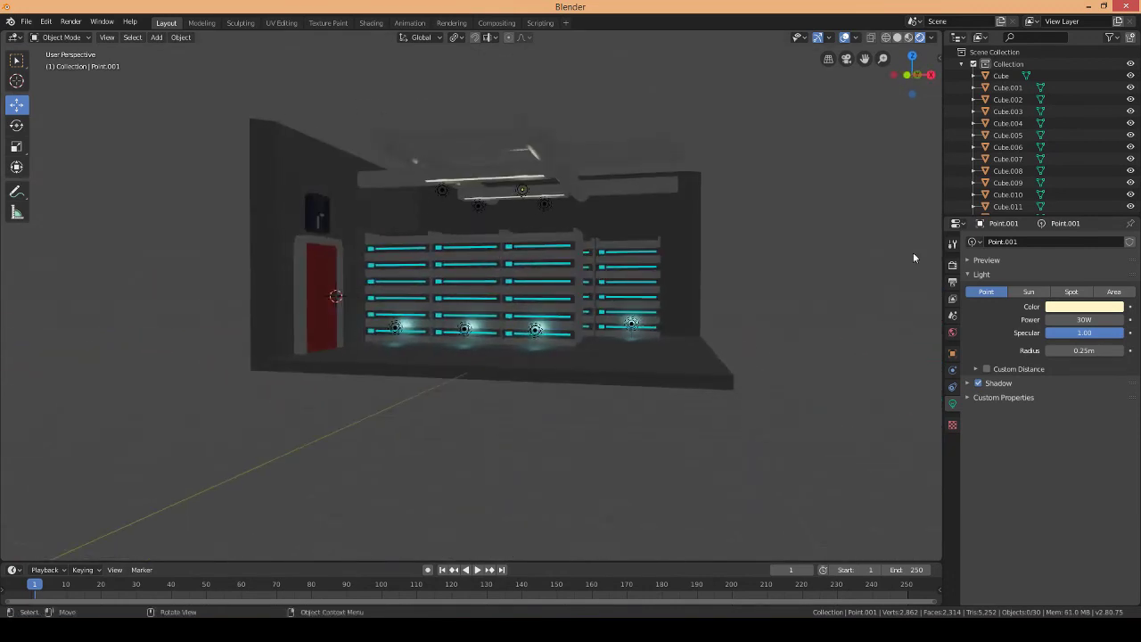
key("Return")
middle_click_drag(534, 320, 592, 309)
left_click(466, 295)
scroll(466, 295, "up", 4)
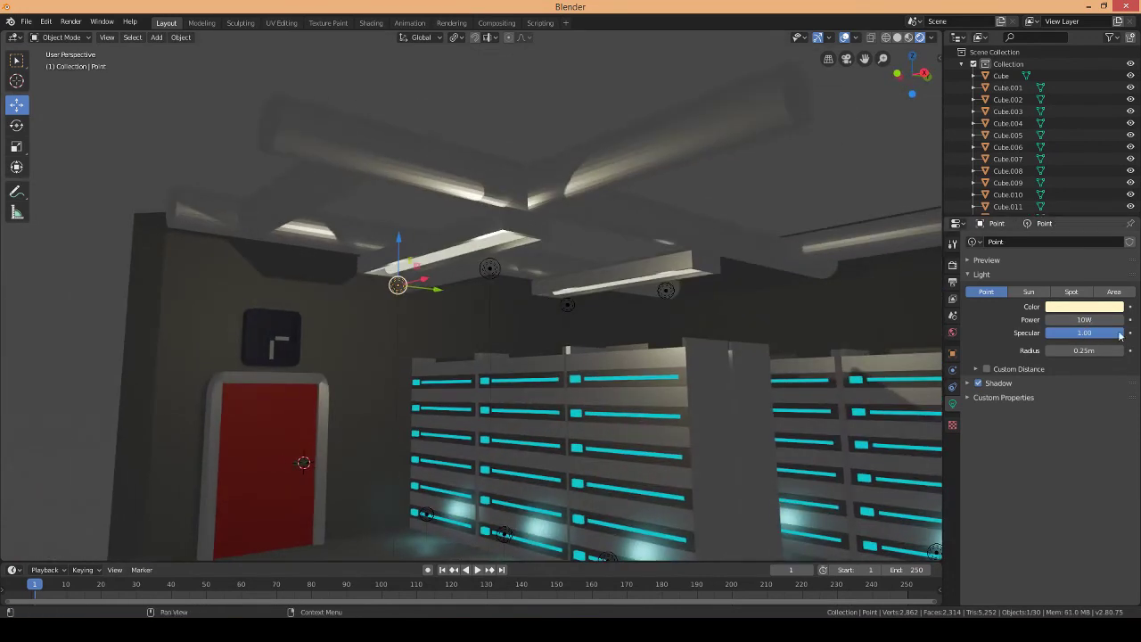
type("300")
key("Return")
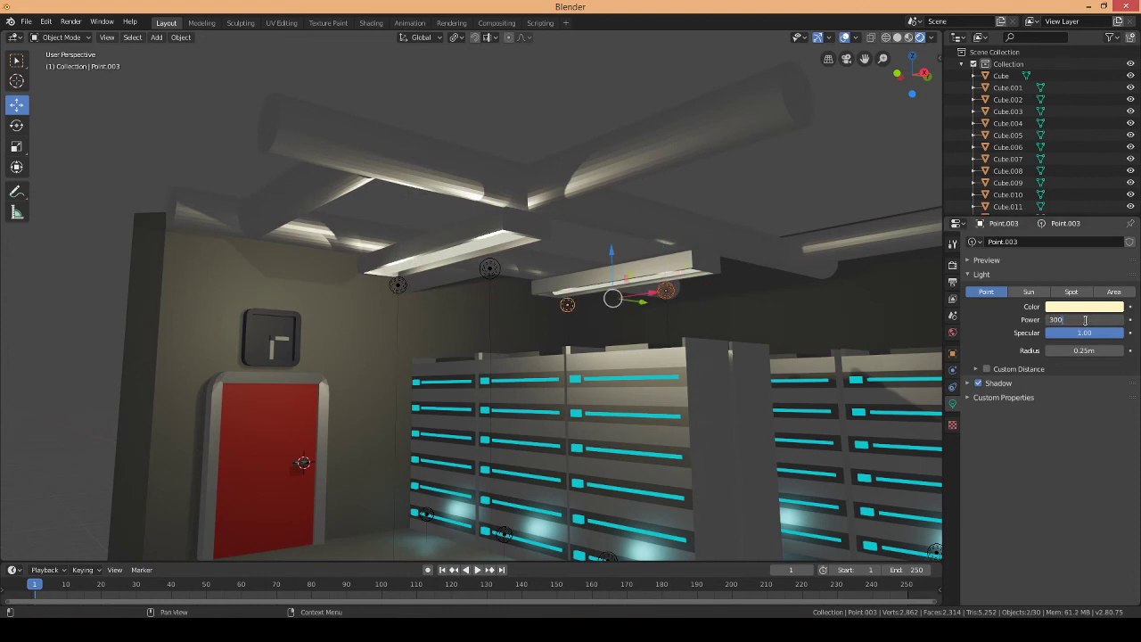
left_click(667, 292)
key("Return")
scroll(676, 350, "down", 5)
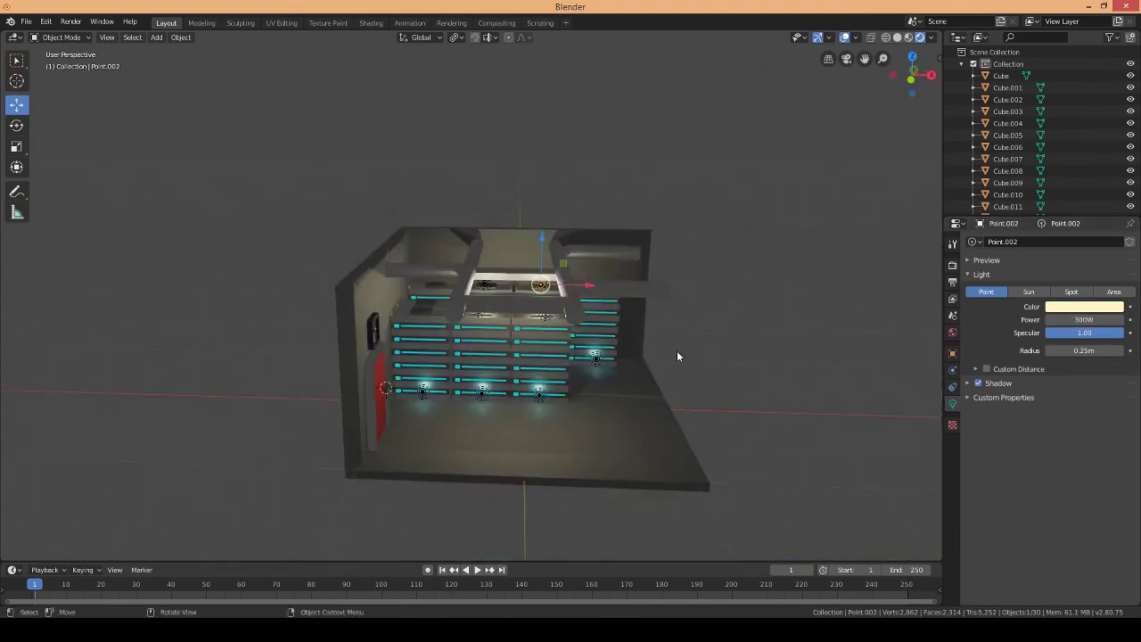
middle_click_drag(677, 350, 250, 170)
- Add a camera to the scene and view the room through it
key("shift+a")
left_click(231, 209)
middle_click_drag(230, 209, 417, 378)
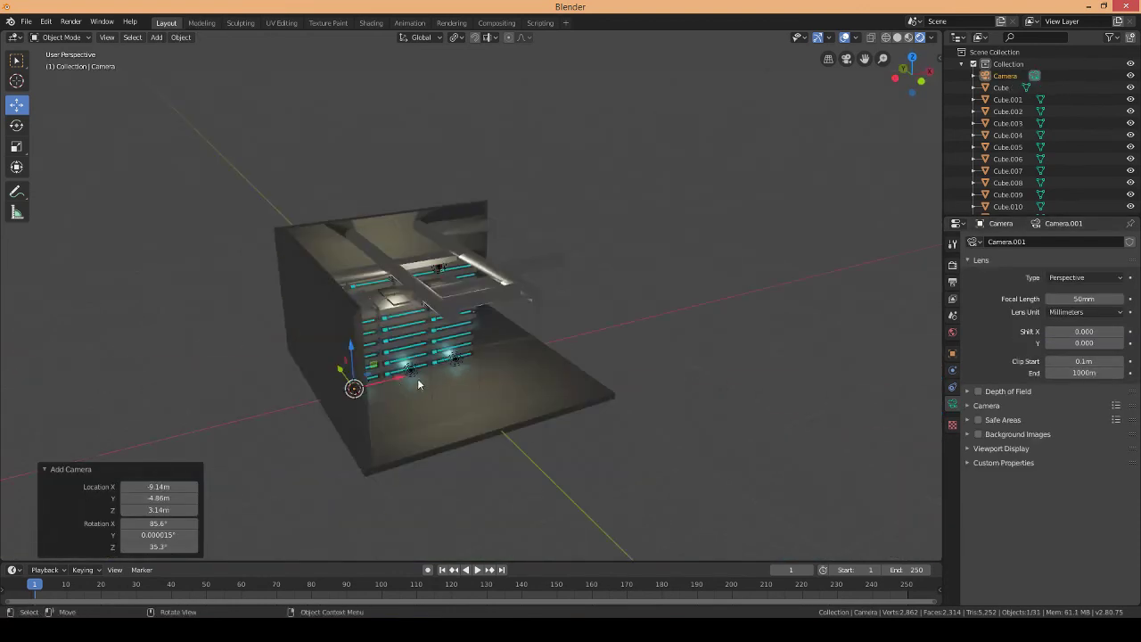
key("KP_0")
- Move the camera in front of the room and adjust its framing toward an 18.04 mm focal length
key("g")
left_click(758, 350)
middle_click_drag(758, 349, 758, 350)
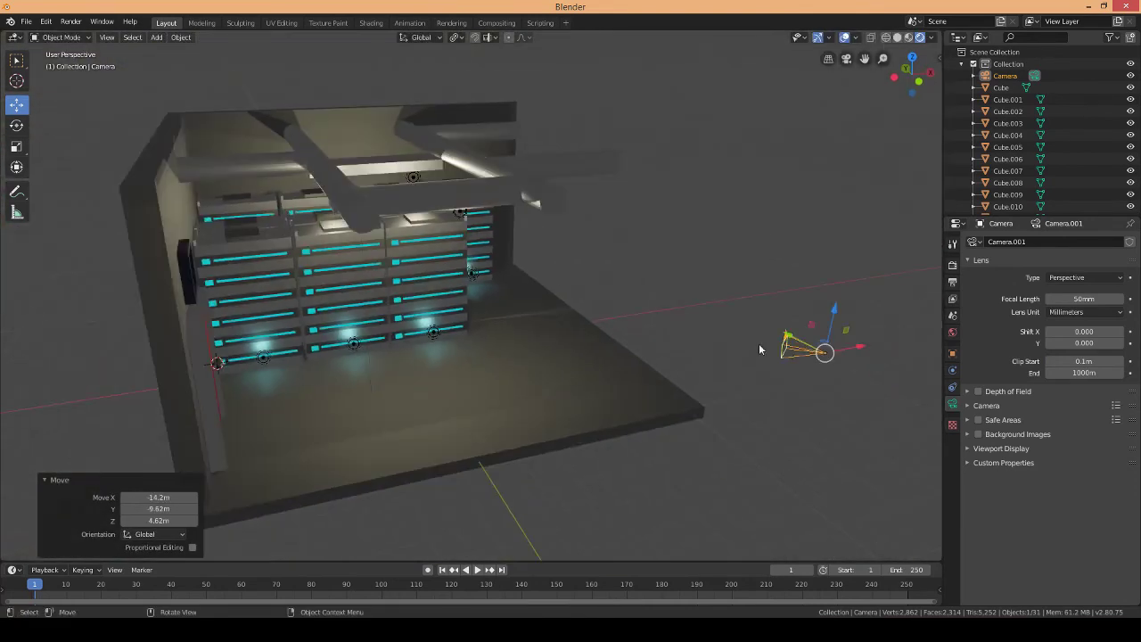
left_click(798, 363)
key("KP_0")
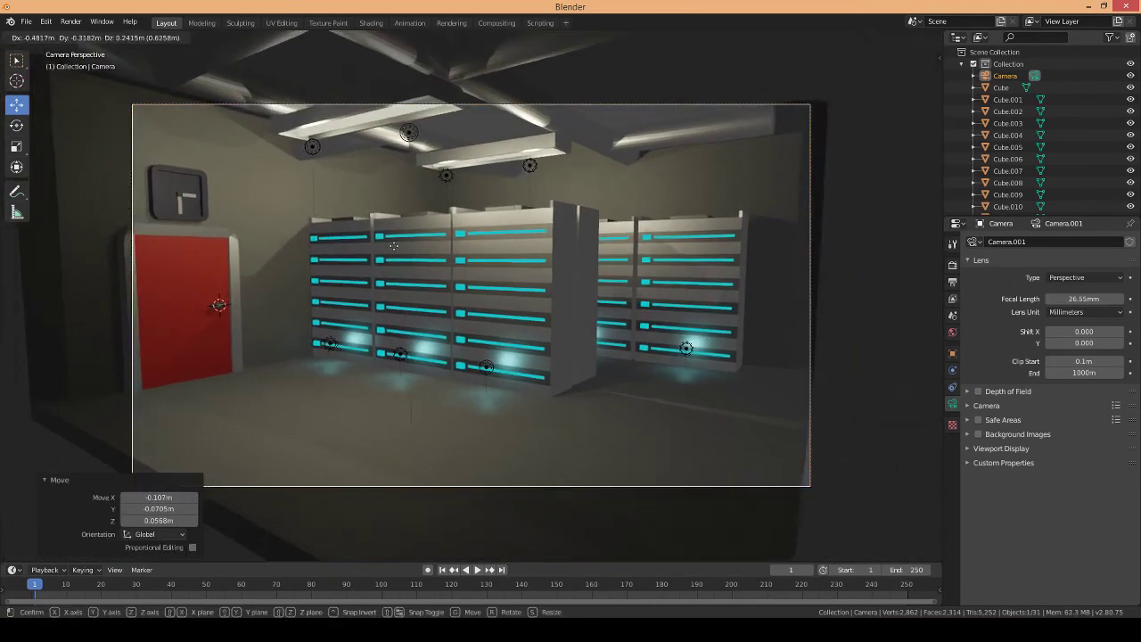
mouse_move(541, 301)
middle_mouse_down()
mouse_move(670, 326)
mouse_move(488, 309)
middle_mouse_up()
key("KP_0")
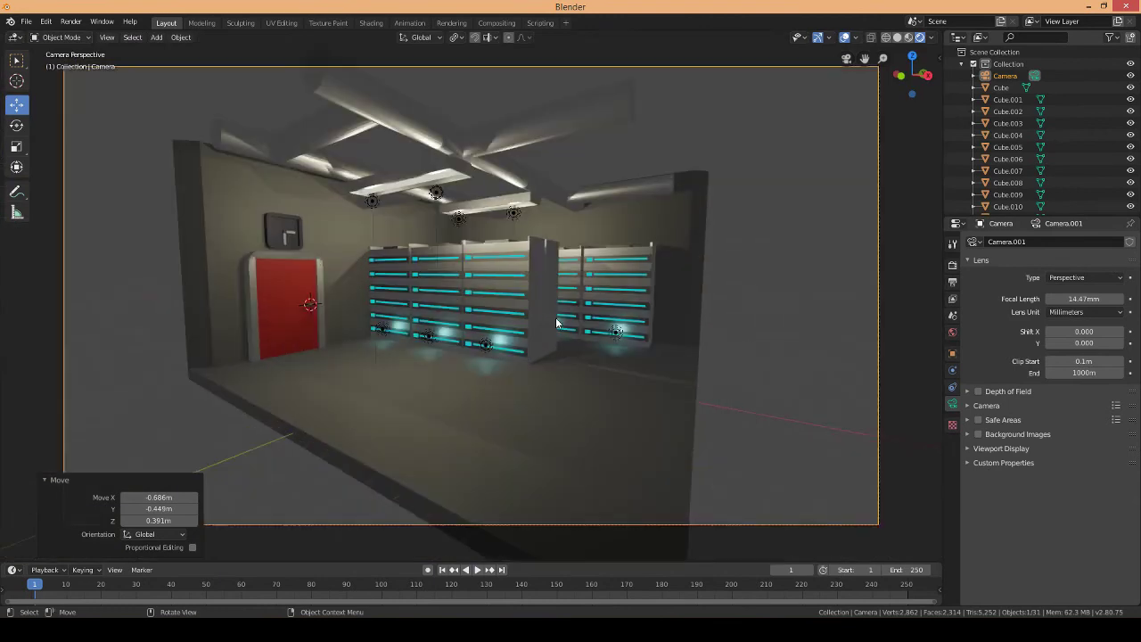
- Reposition the camera again so its view frames the red door and lit racks
key("g")
left_click(736, 360)
middle_click_drag(736, 361, 651, 359)
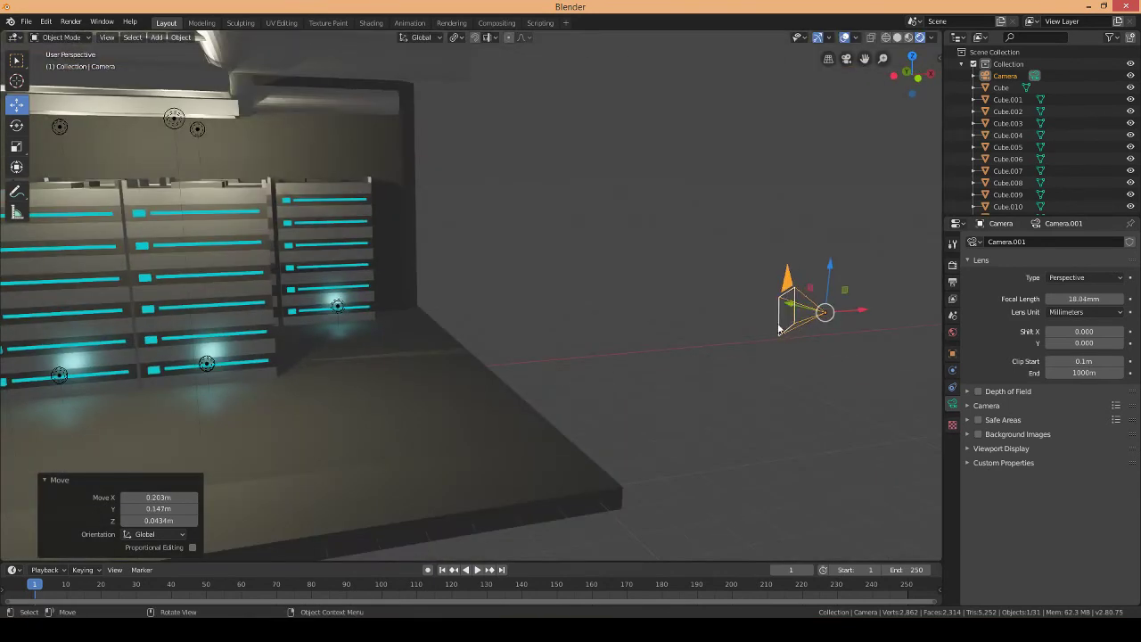
key("KP_0")
- Select several of the cyan lights in the room
mouse_move(778, 330)
middle_mouse_down()
mouse_move(295, 270)
mouse_move(387, 320)
mouse_move(548, 200)
mouse_move(359, 360)
mouse_move(538, 294)
mouse_move(612, 285)
middle_mouse_up()
left_click(295, 270)
left_click(409, 337, "shift")
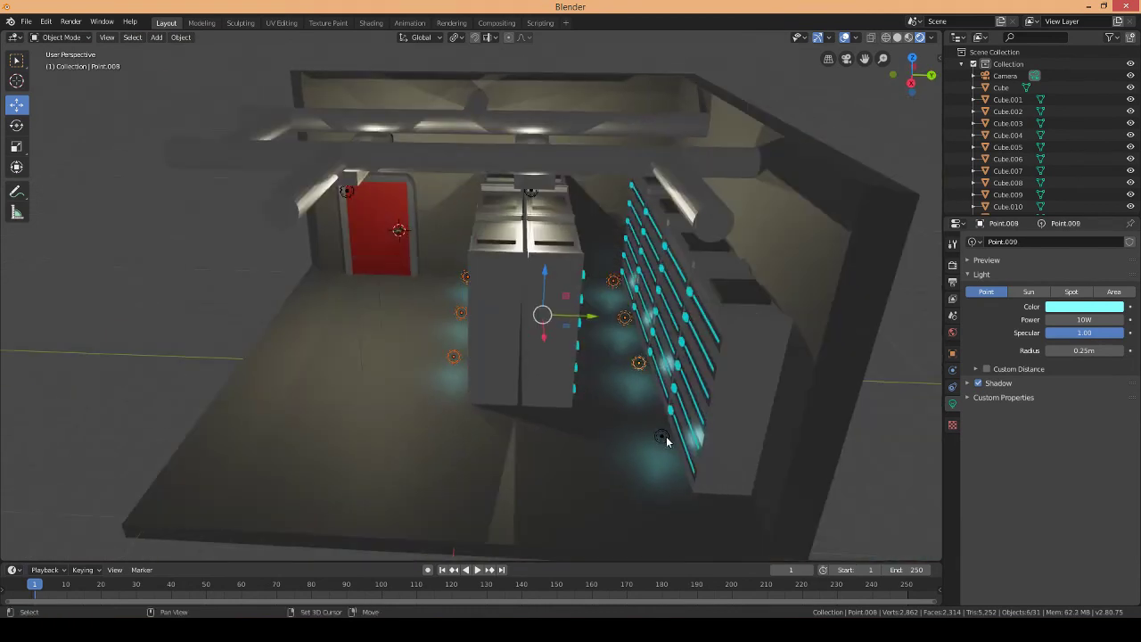